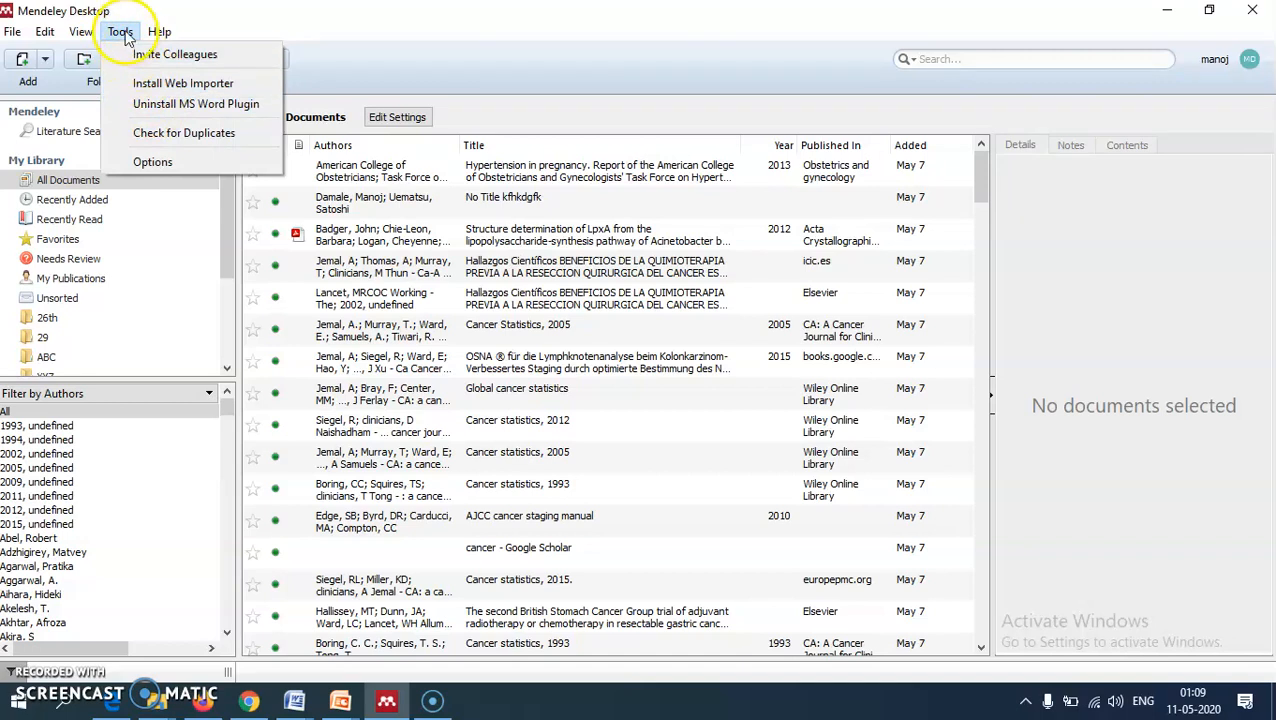
Step: Switch to Document1 in Microsoft Word, look at its Mendeley Cite-O-Matic citation tools, and minimize Word
{"action": "left_click", "coordinate": [157, 88]}
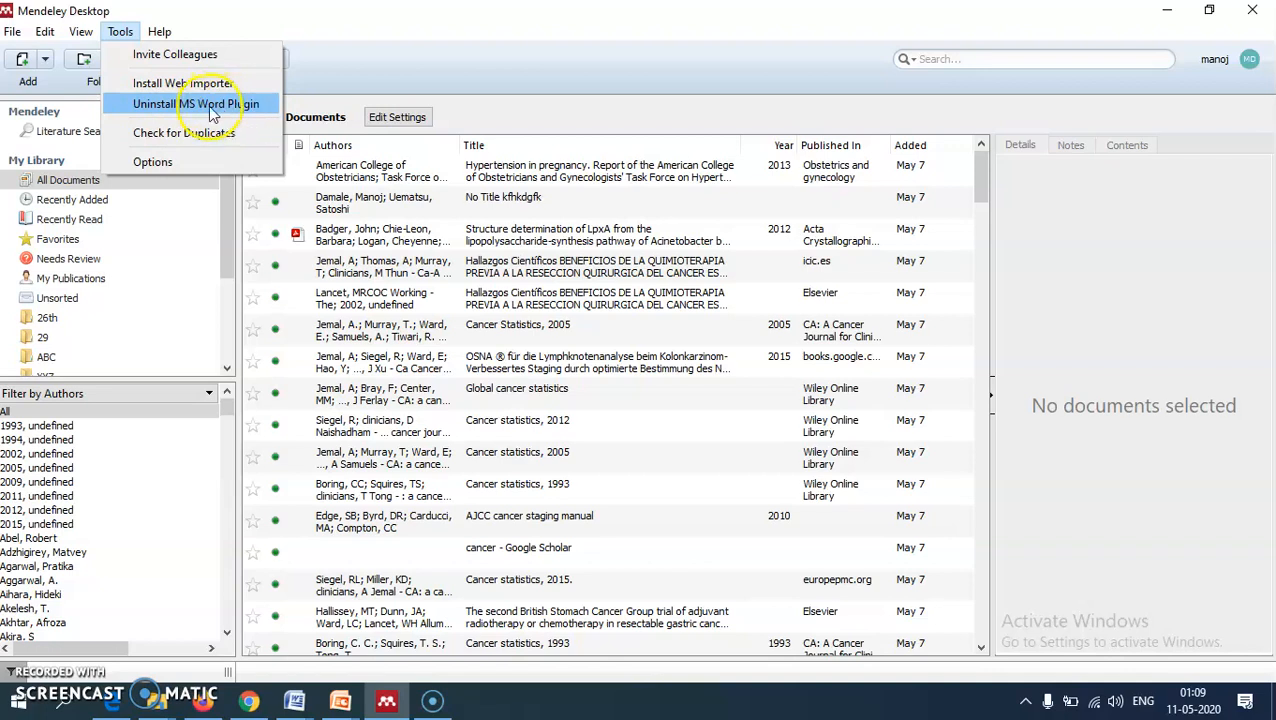
{"action": "left_click", "coordinate": [294, 703]}
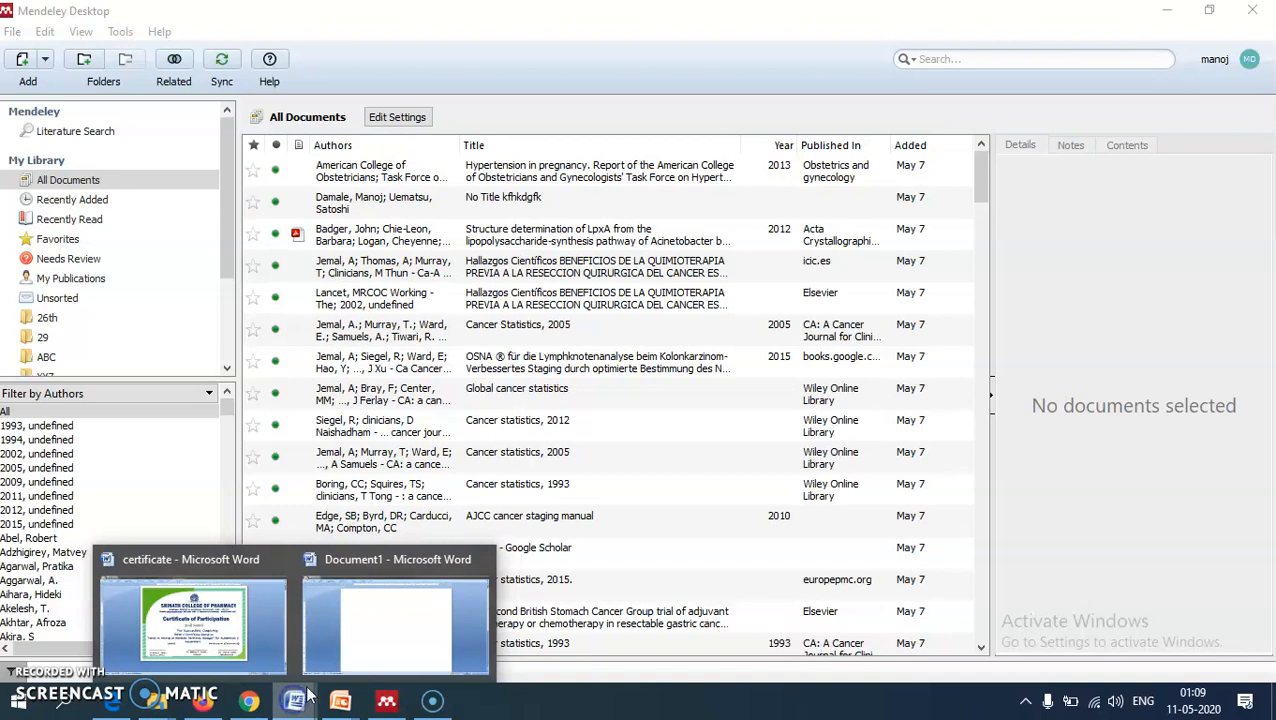
{"action": "left_click", "coordinate": [366, 625]}
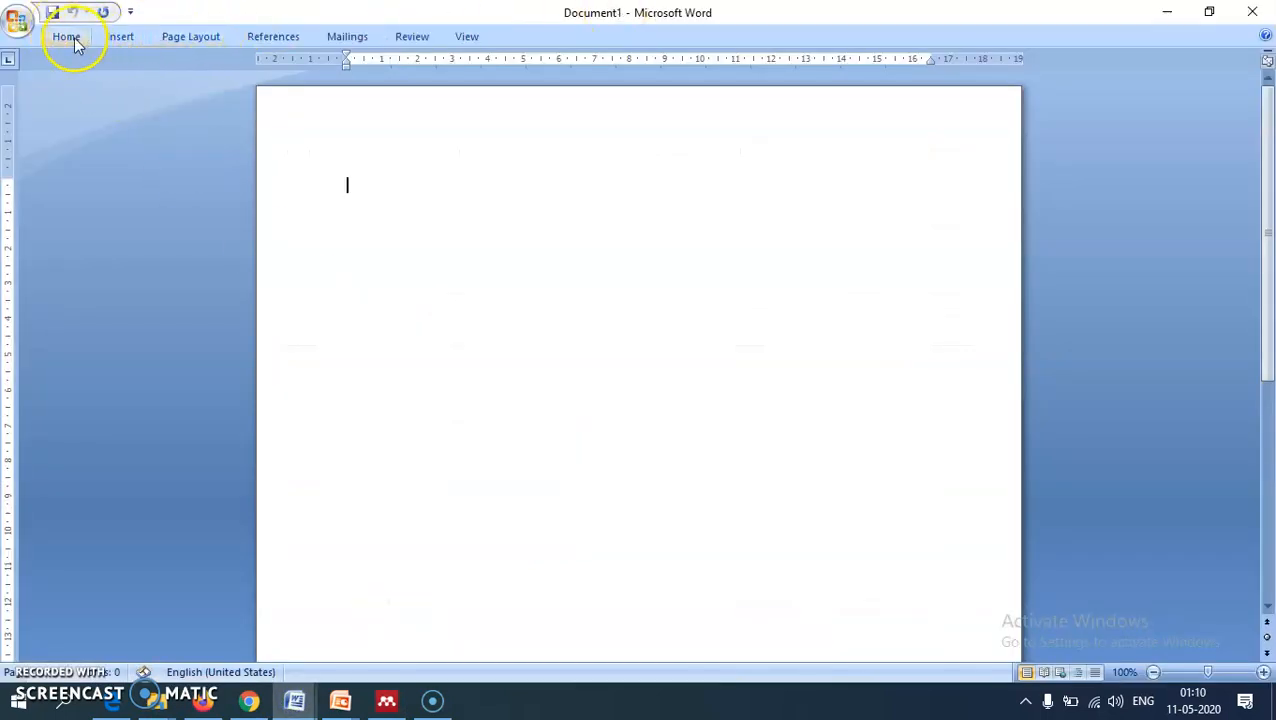
{"action": "left_click", "coordinate": [262, 37]}
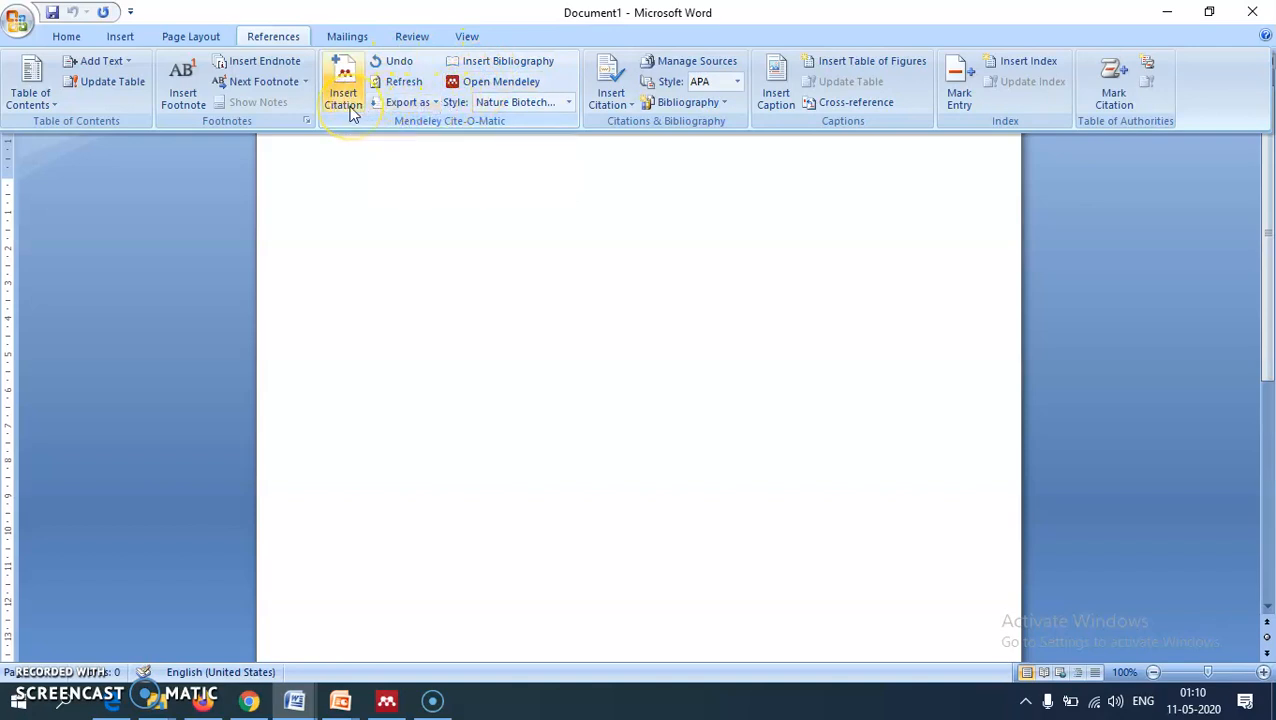
{"action": "left_click", "coordinate": [1168, 14]}
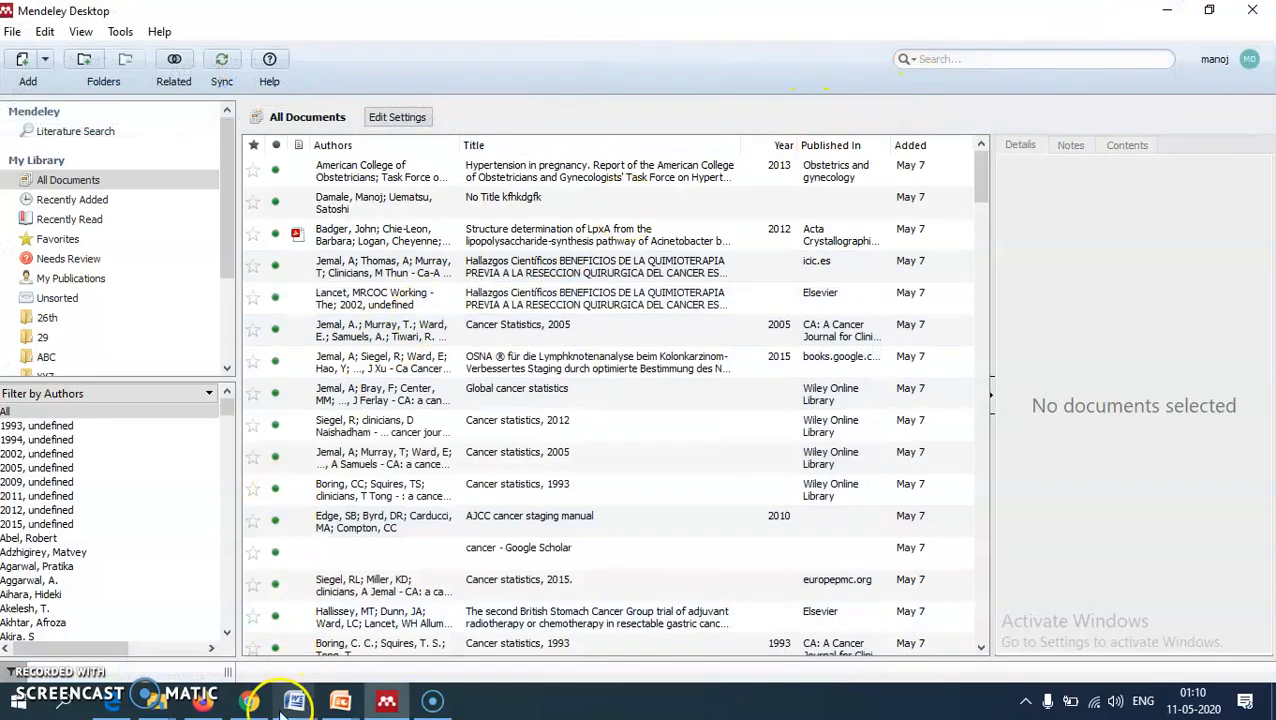
Step: Open the Web Importer installation page from Mendeley Desktop, review the download offer for Chrome, and minimize the browser
{"action": "left_click", "coordinate": [120, 31]}
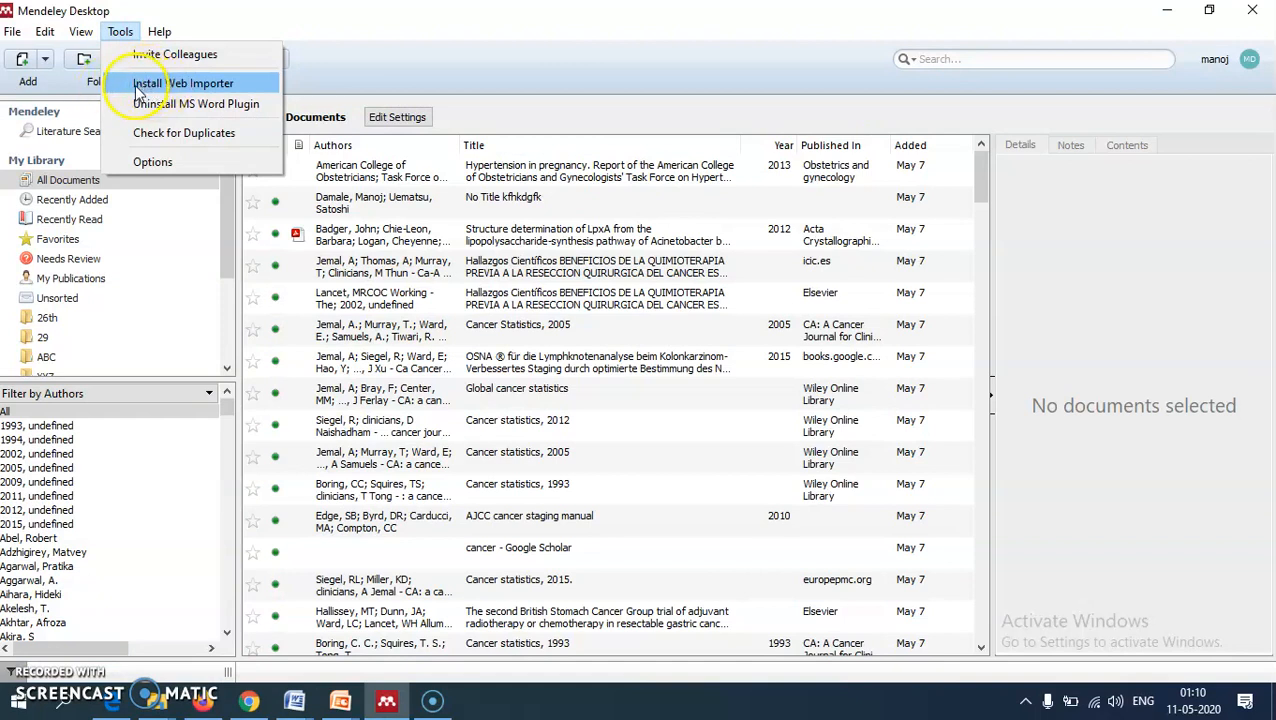
{"action": "left_click", "coordinate": [217, 86]}
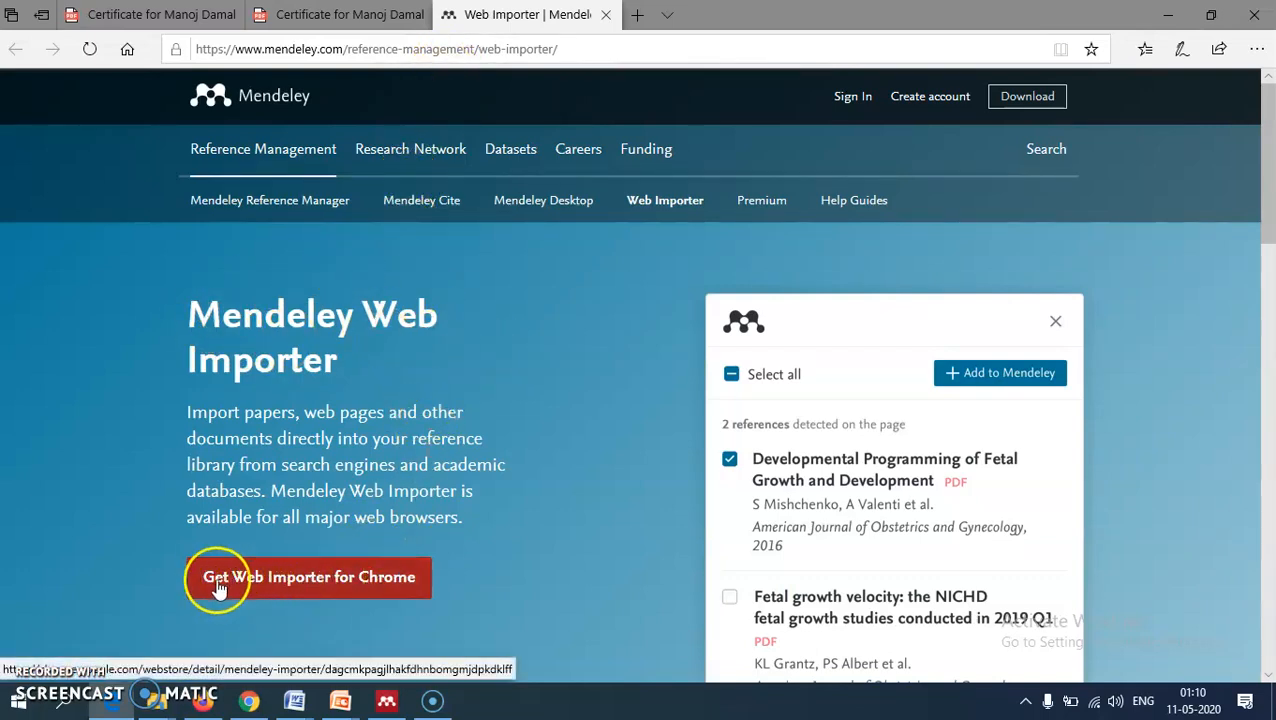
{"action": "scroll", "coordinate": [222, 578], "scroll_direction": "down", "scroll_amount": 1}
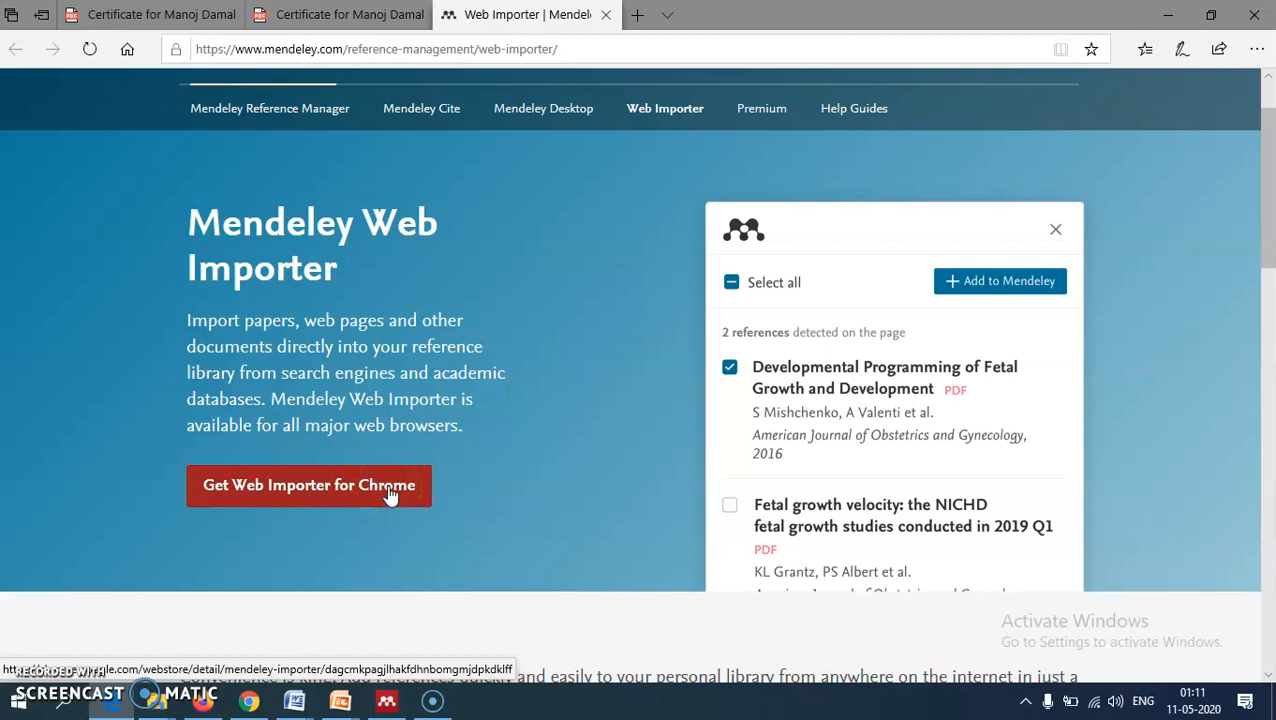
{"action": "left_click_drag", "start_coordinate": [390, 495], "coordinate": [403, 493]}
{"action": "left_click", "coordinate": [1165, 15]}
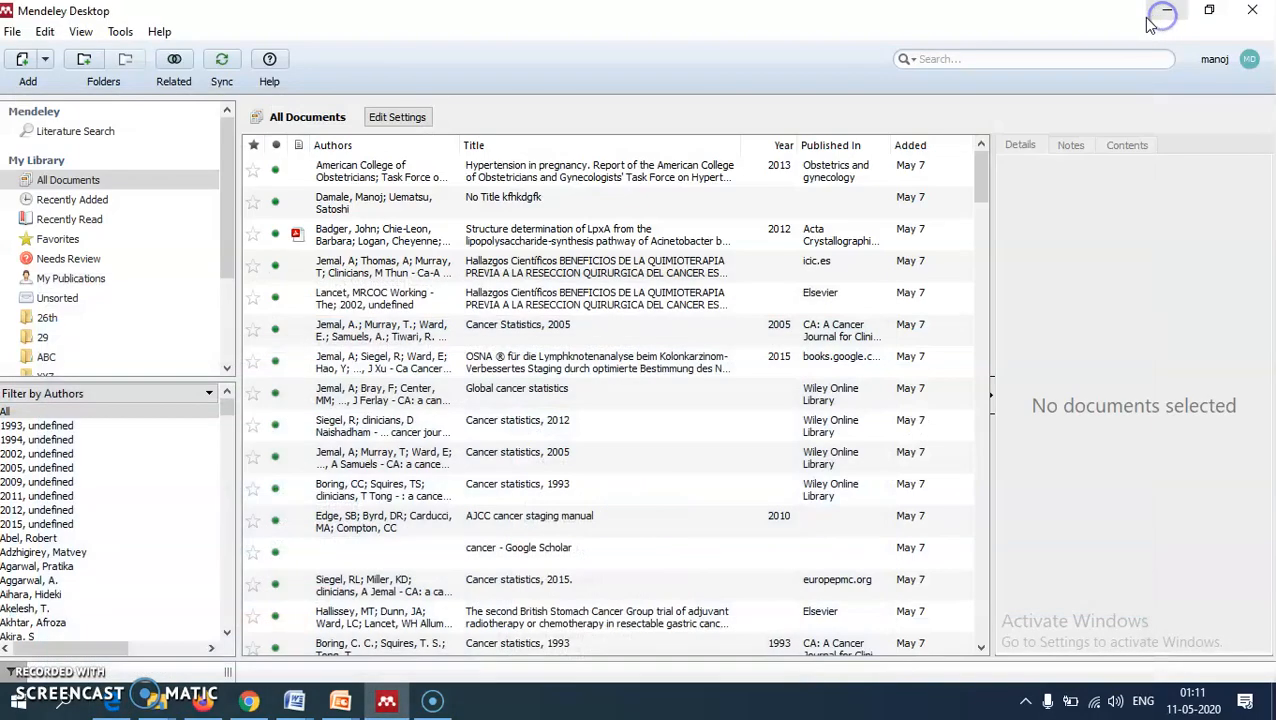
Step: Switch to Chrome and sign in to the Mendeley Web Importer extension with the saved account
{"action": "left_click", "coordinate": [248, 703]}
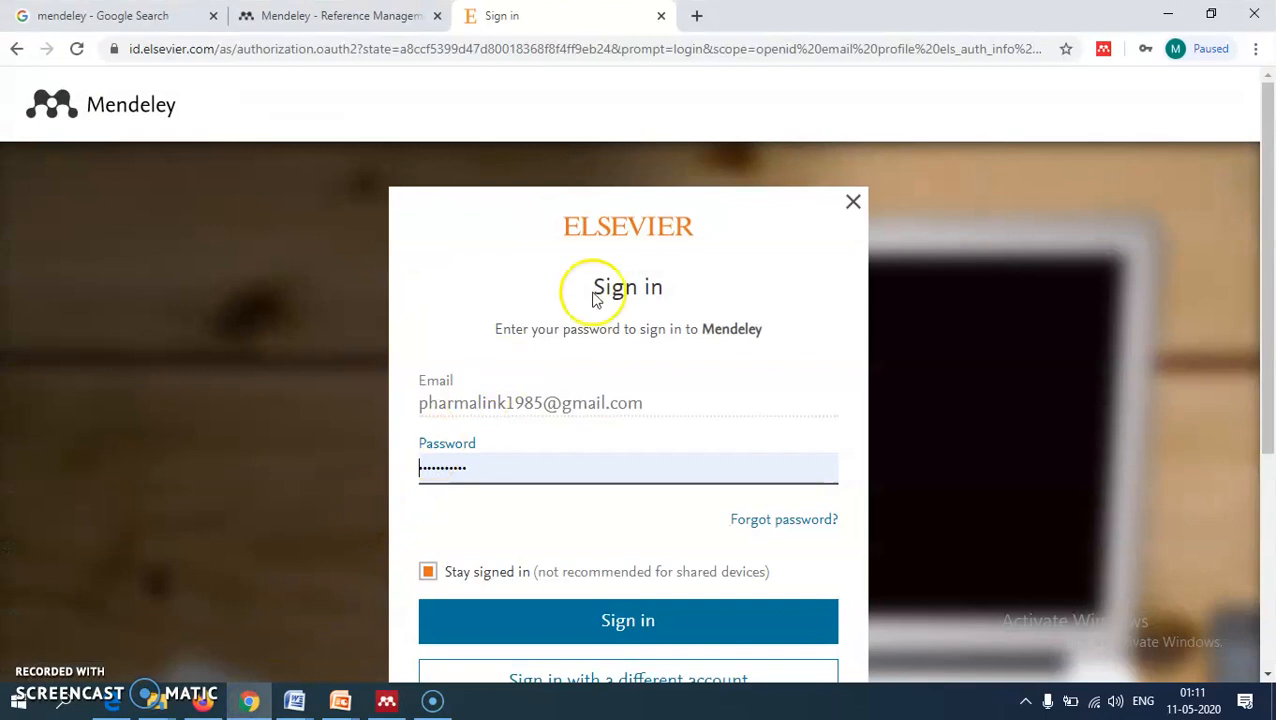
{"action": "left_click", "coordinate": [853, 202]}
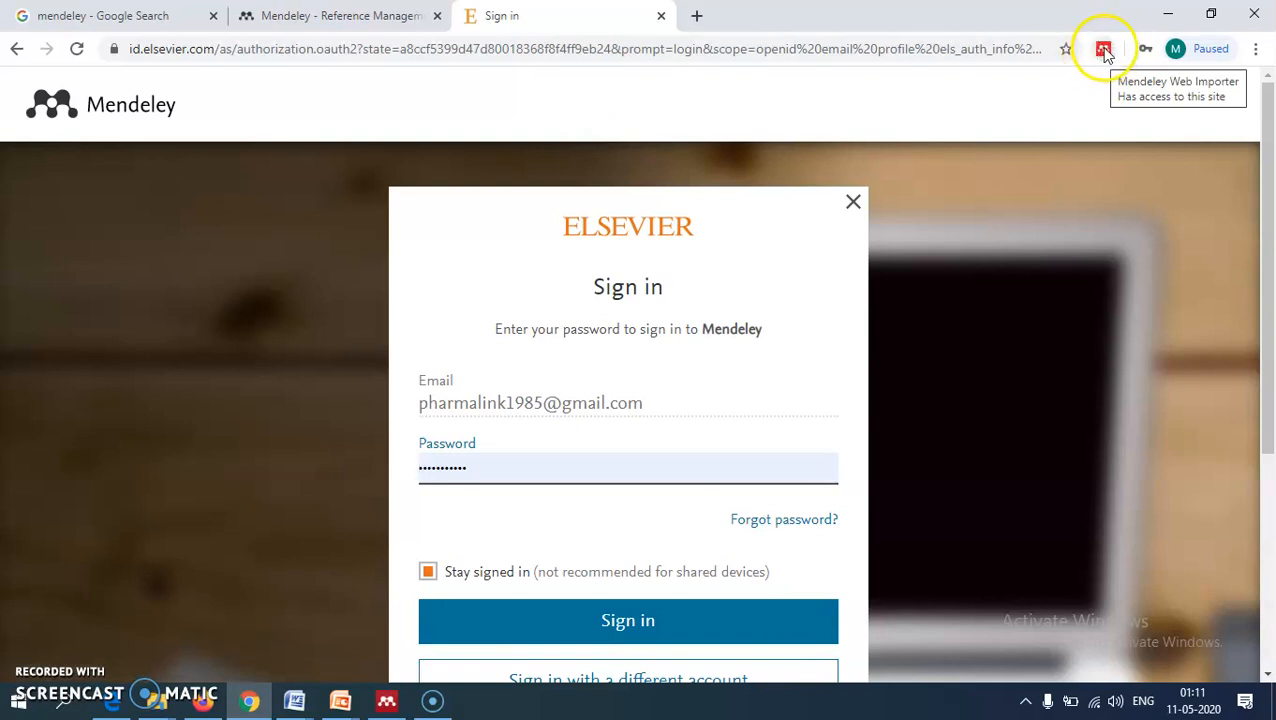
{"action": "left_click", "coordinate": [1103, 50]}
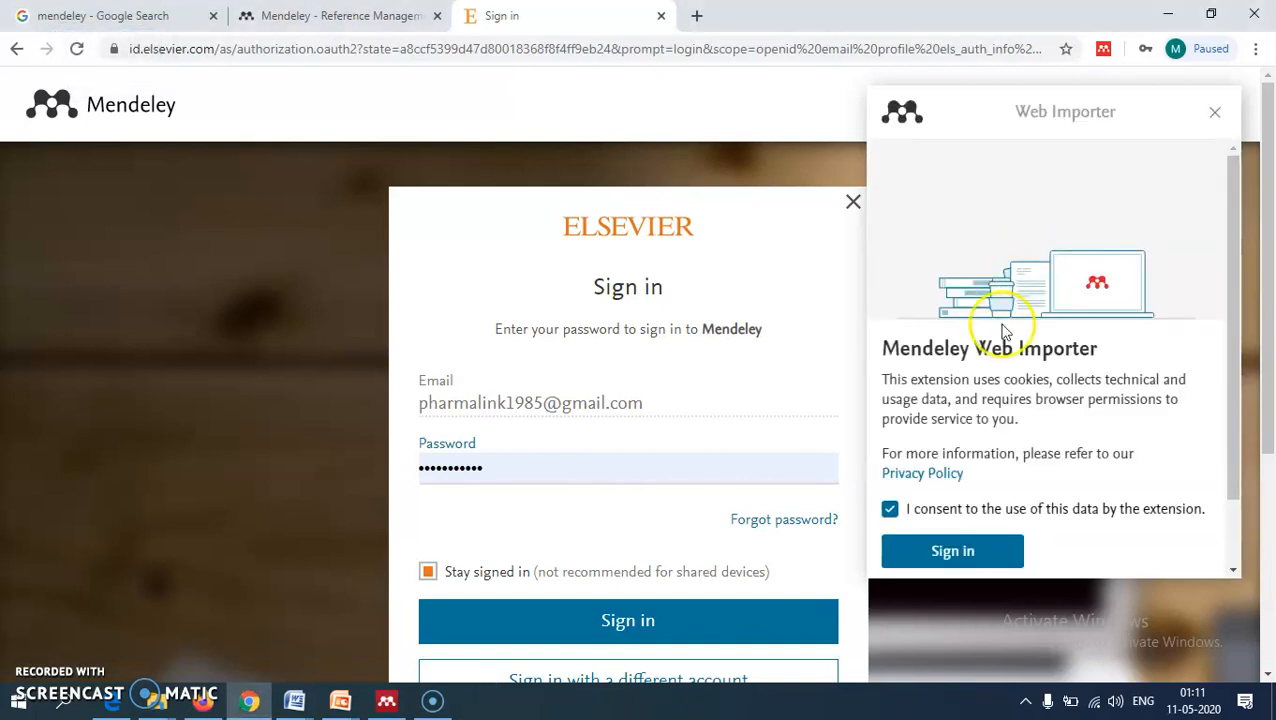
{"action": "left_click", "coordinate": [952, 552]}
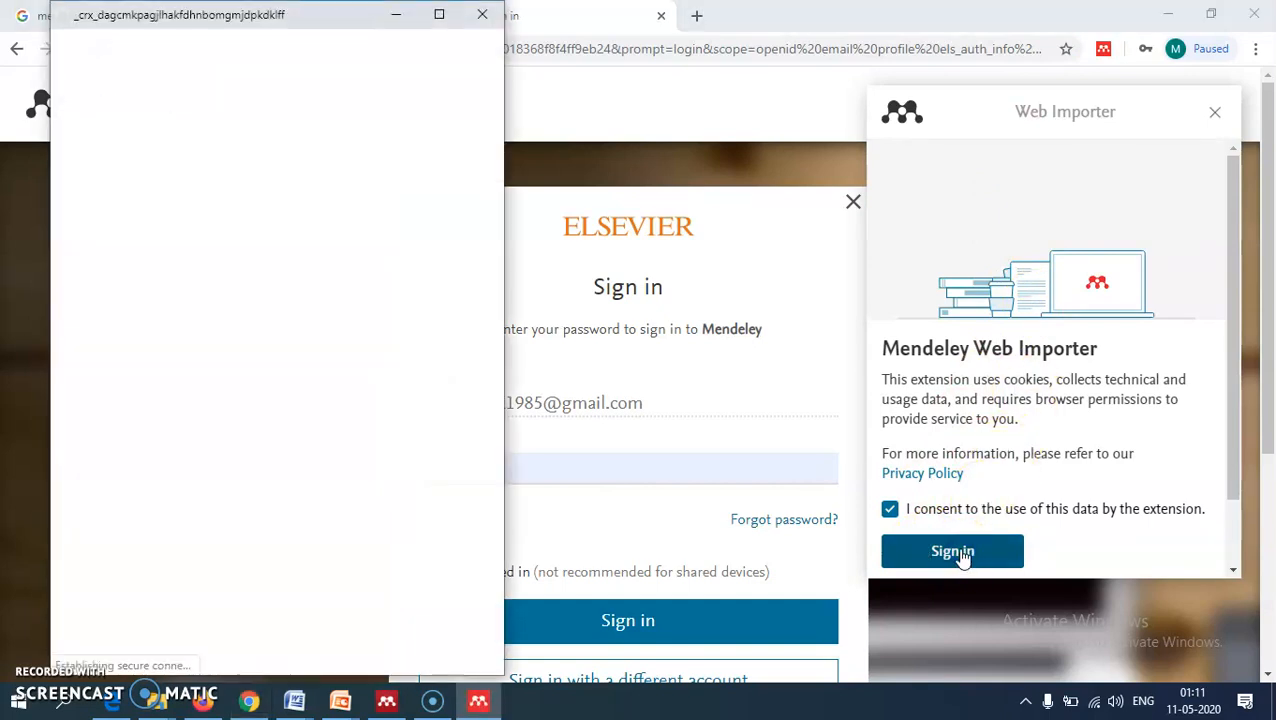
{"action": "left_click", "coordinate": [955, 553]}
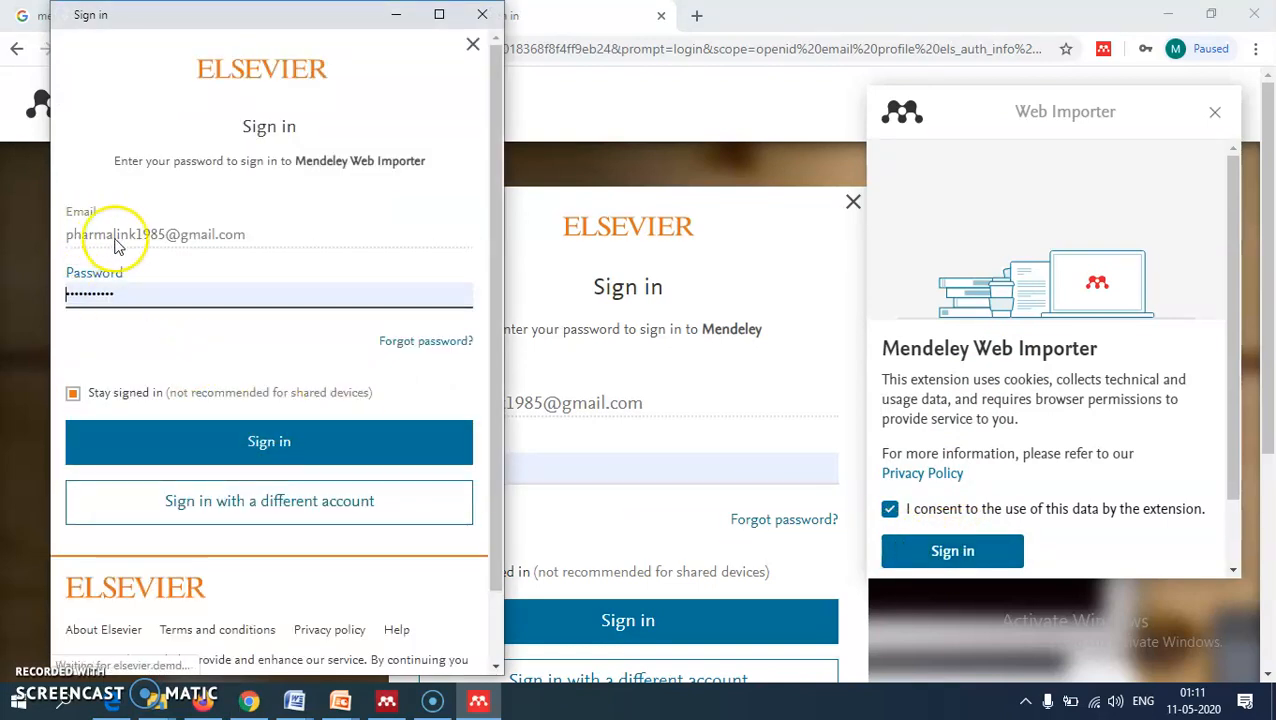
{"action": "left_click", "coordinate": [191, 447]}
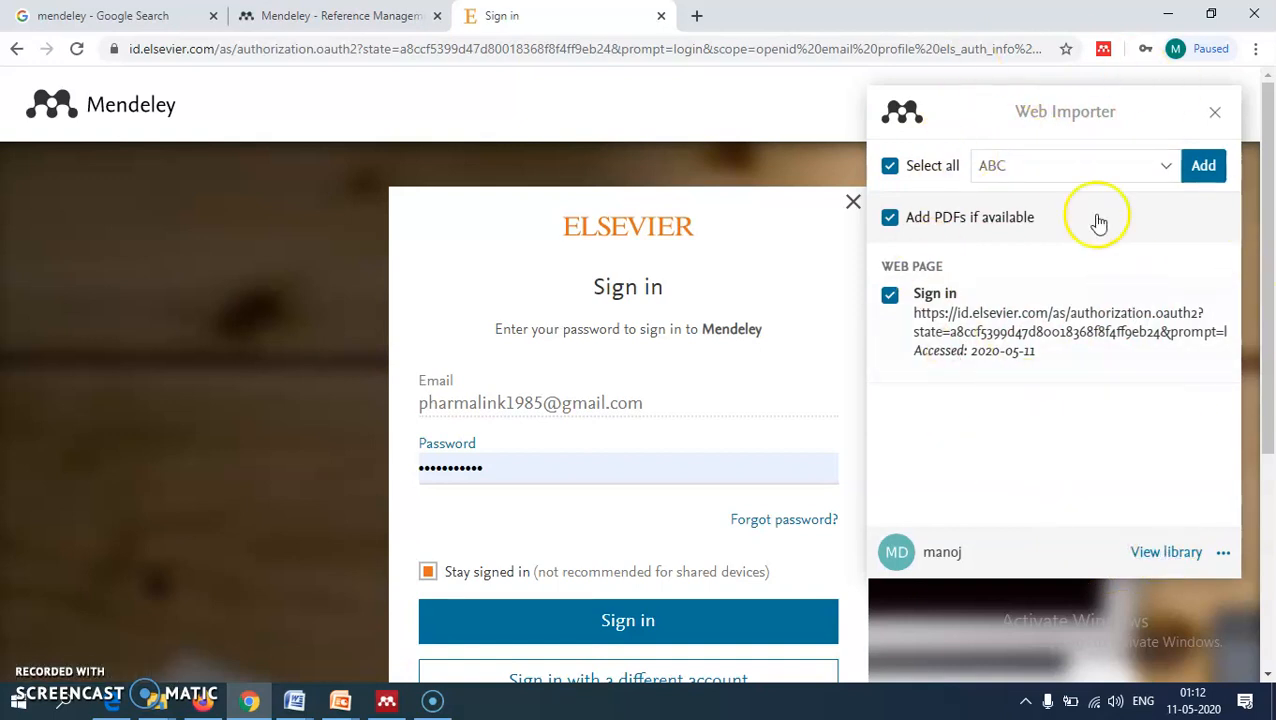
Step: Open the online Mendeley library from the Web Importer and dismiss the welcome message and introductory tour
{"action": "left_click", "coordinate": [1166, 553]}
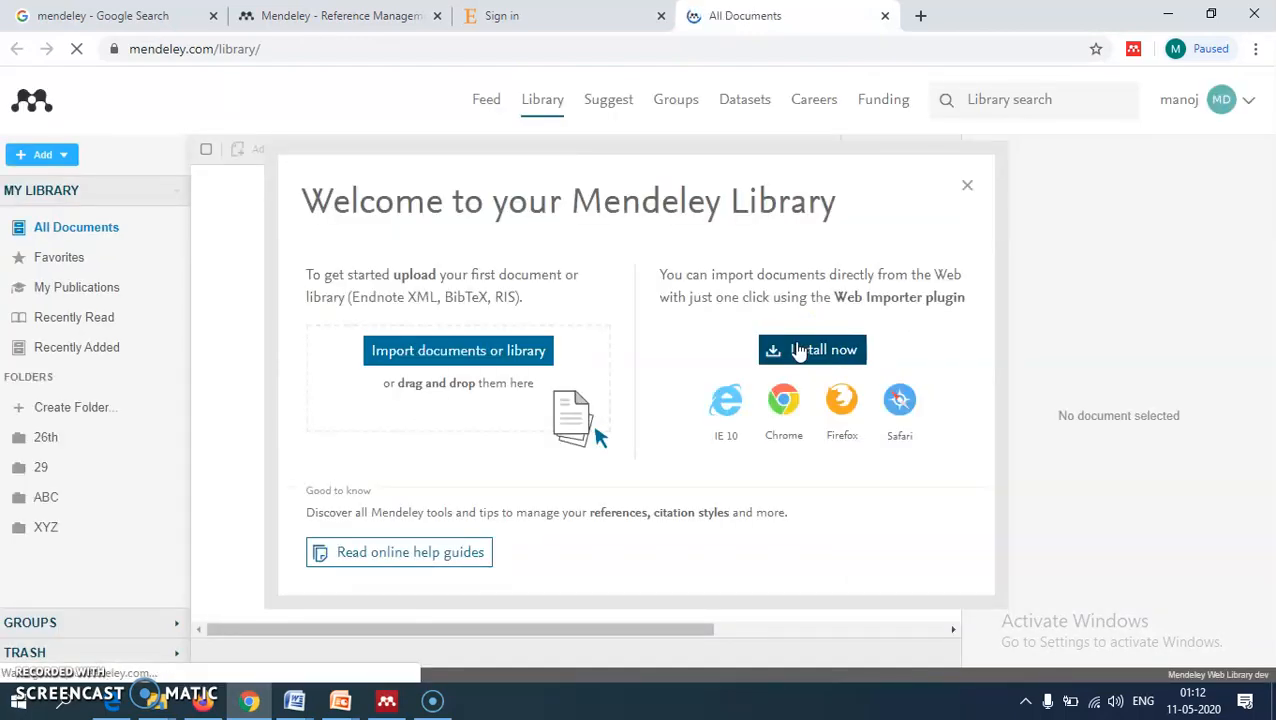
{"action": "left_click", "coordinate": [83, 235]}
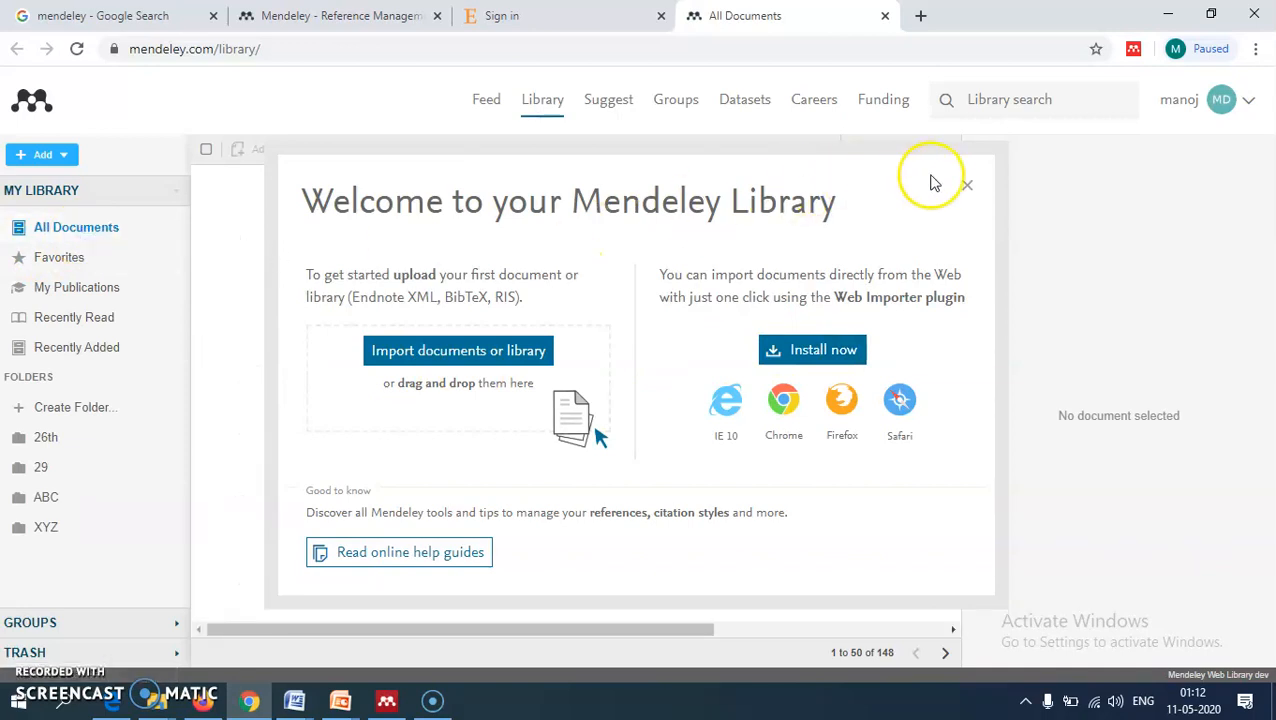
{"action": "left_click", "coordinate": [958, 190]}
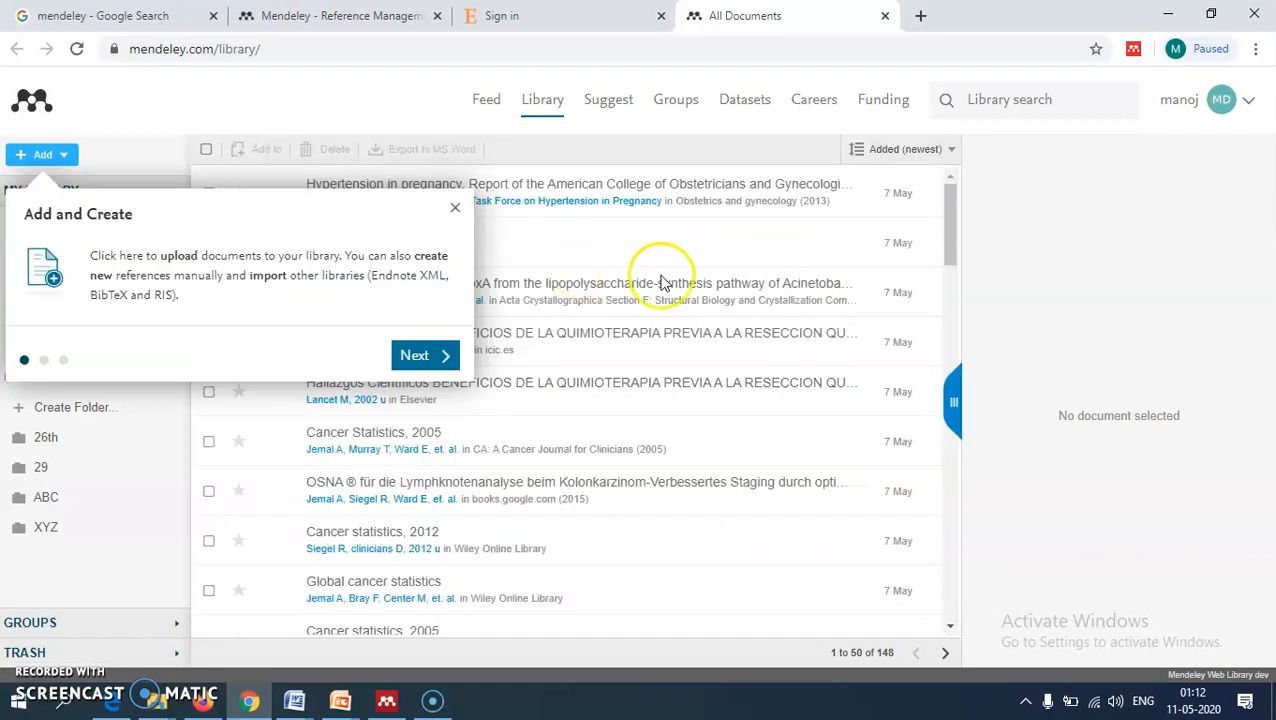
{"action": "left_click", "coordinate": [455, 208]}
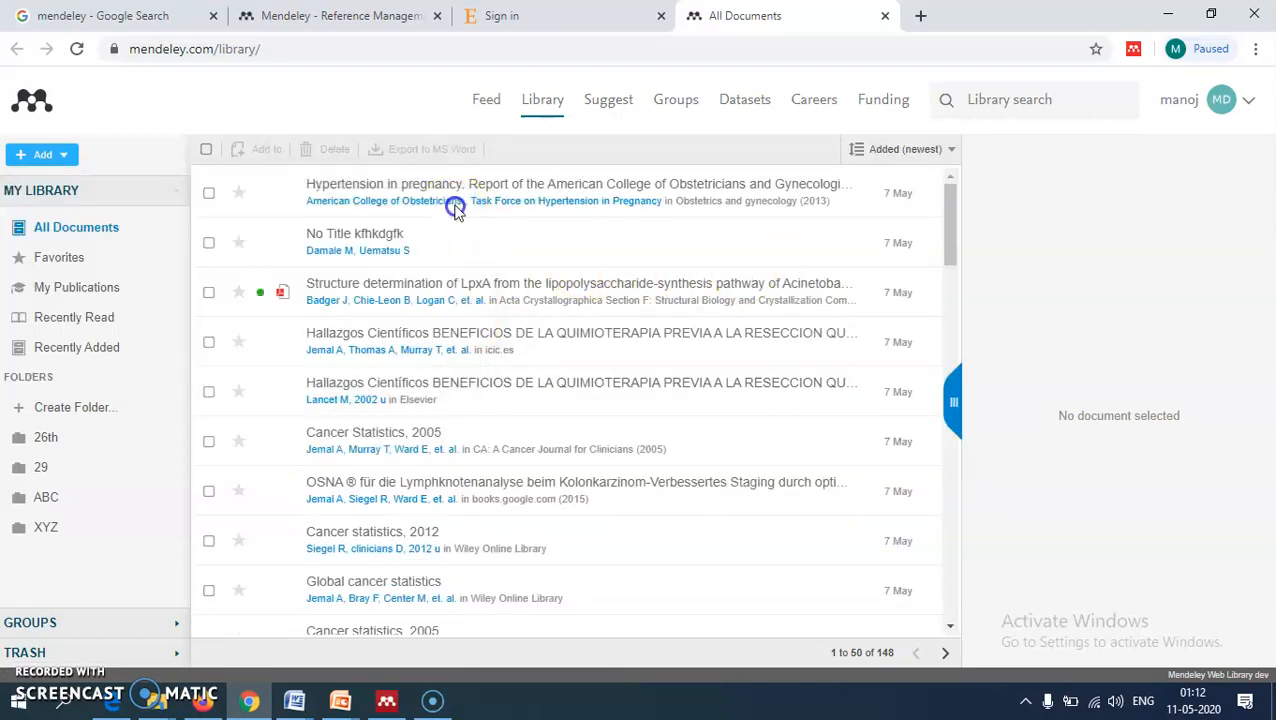
Step: Look through the references in the online library's All Documents list and return to its beginning
{"action": "scroll", "coordinate": [483, 272], "scroll_direction": "down", "scroll_amount": 3}
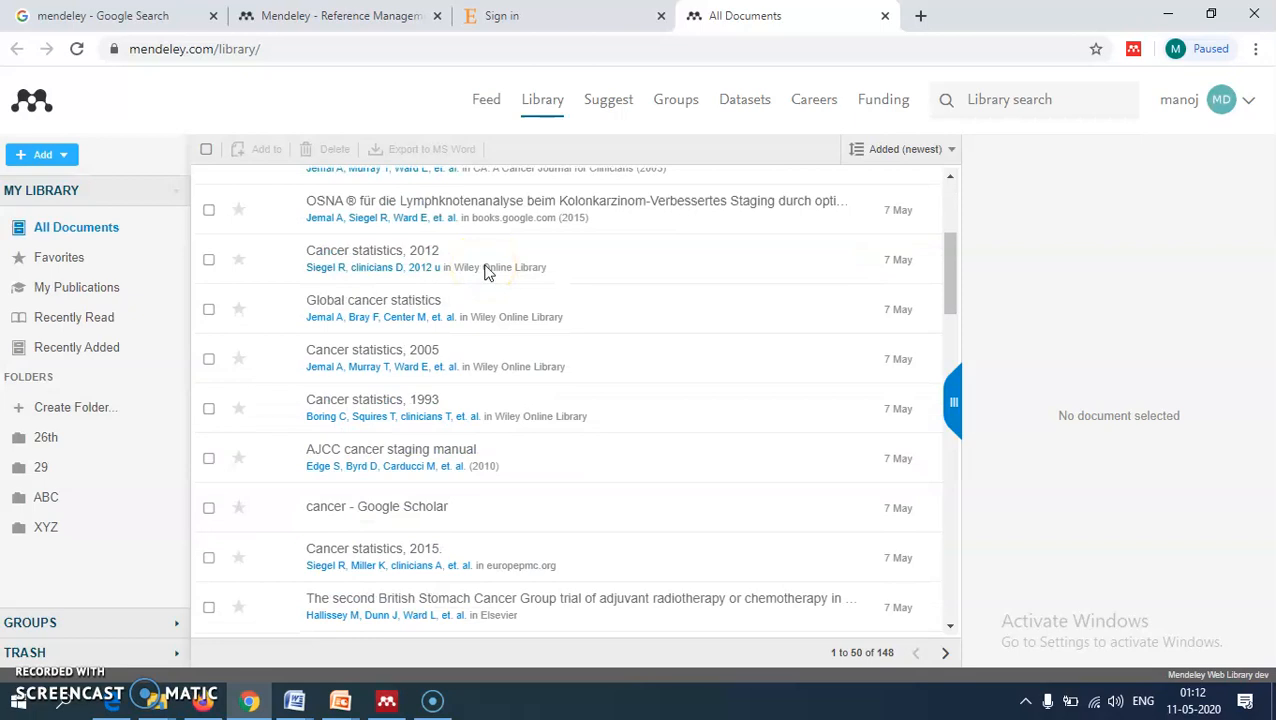
{"action": "scroll", "coordinate": [487, 271], "scroll_direction": "up", "scroll_amount": 3}
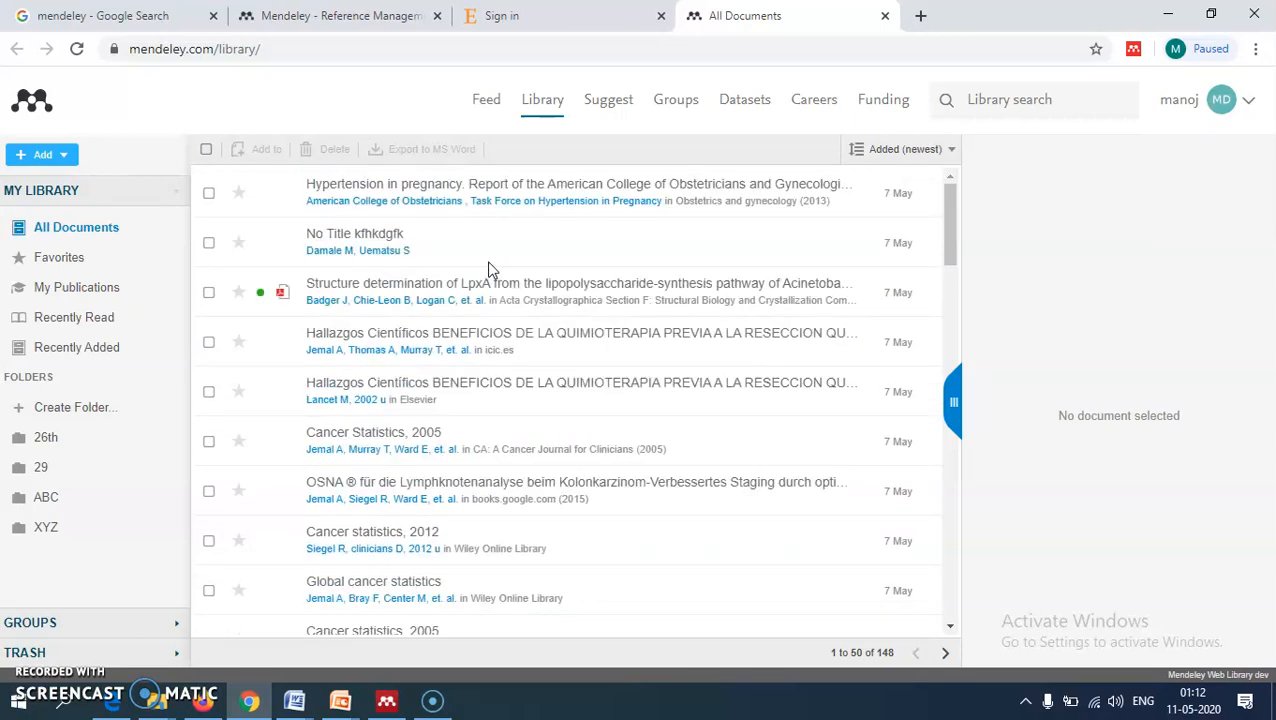
{"action": "scroll", "coordinate": [489, 268], "scroll_direction": "down", "scroll_amount": 10}
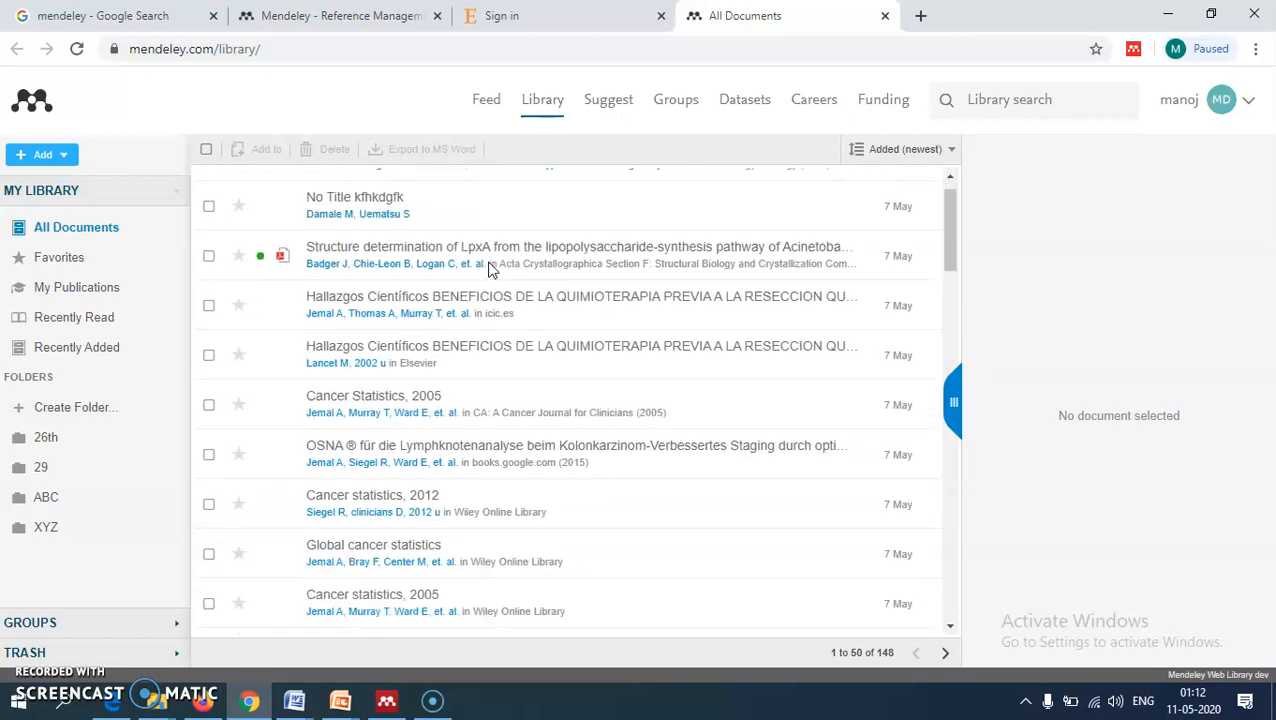
{"action": "scroll", "coordinate": [489, 268], "scroll_direction": "down", "scroll_amount": 10}
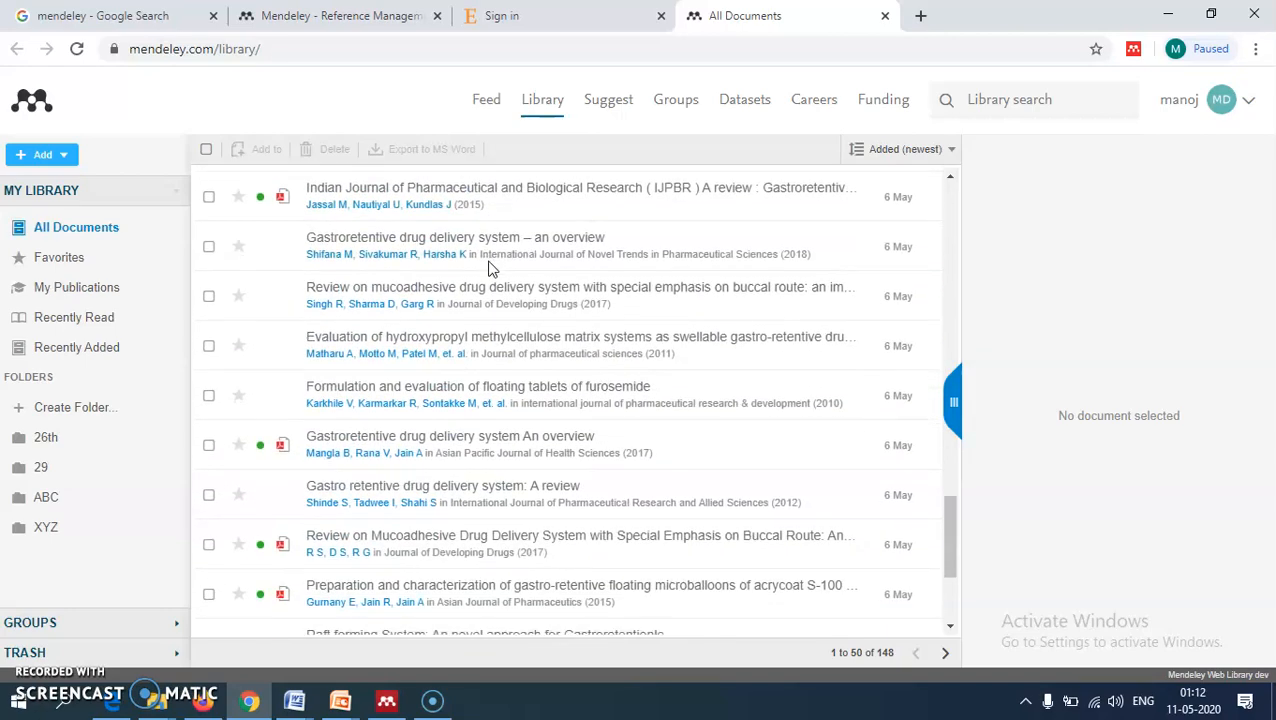
{"action": "scroll", "coordinate": [489, 268], "scroll_direction": "down", "scroll_amount": 8}
{"action": "scroll", "coordinate": [489, 268], "scroll_direction": "up", "scroll_amount": 15}
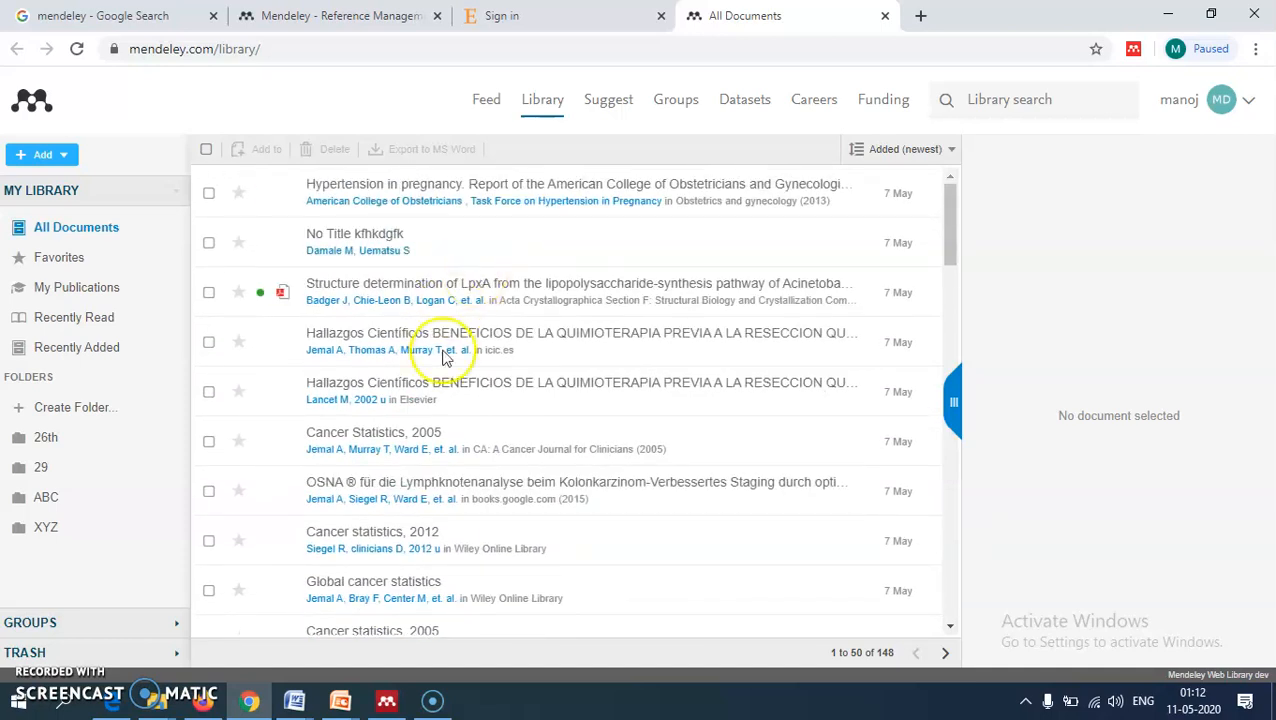
Step: Switch to Mendeley Desktop and synchronize the library
{"action": "left_click", "coordinate": [390, 700]}
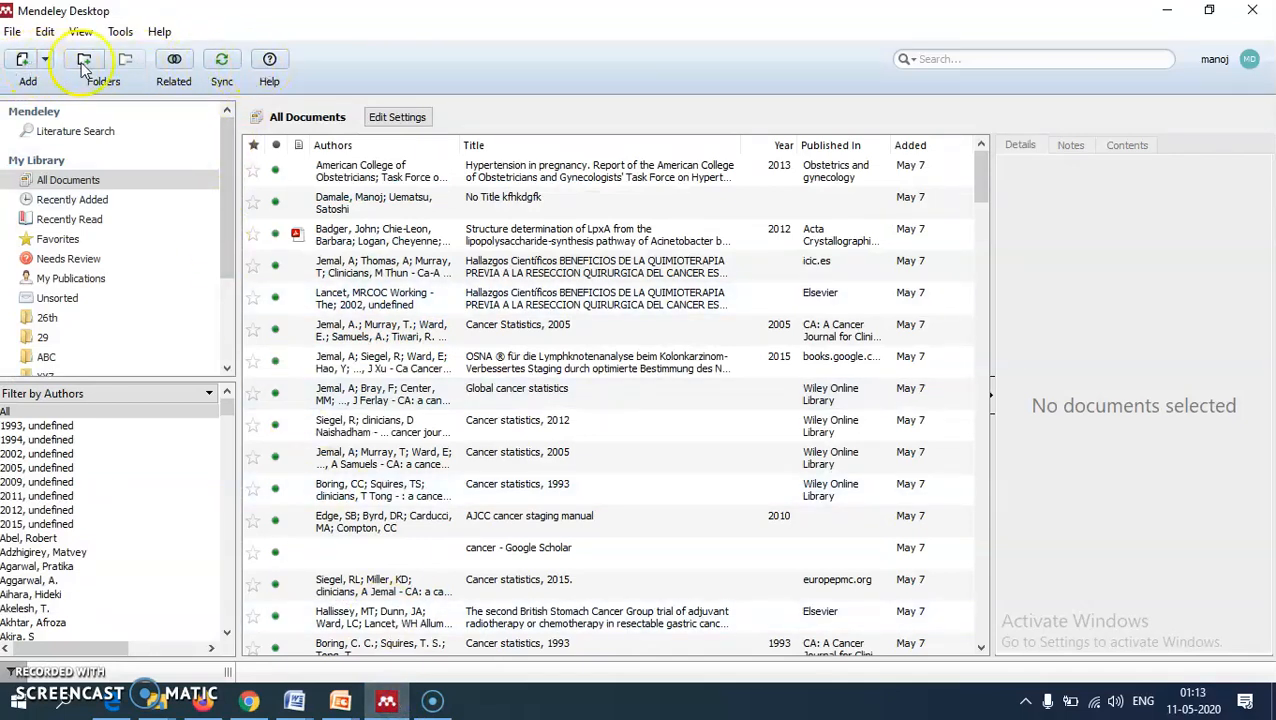
{"action": "left_click", "coordinate": [221, 63]}
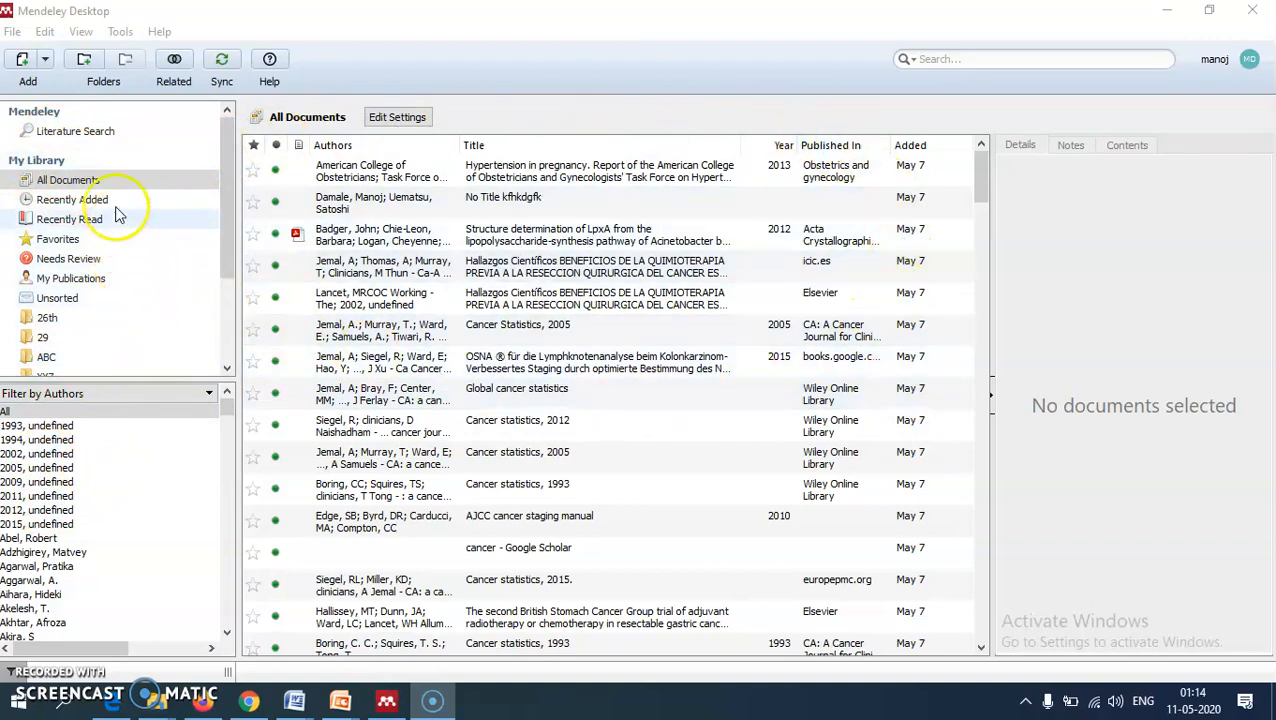
{"action": "left_click", "coordinate": [13, 32]}
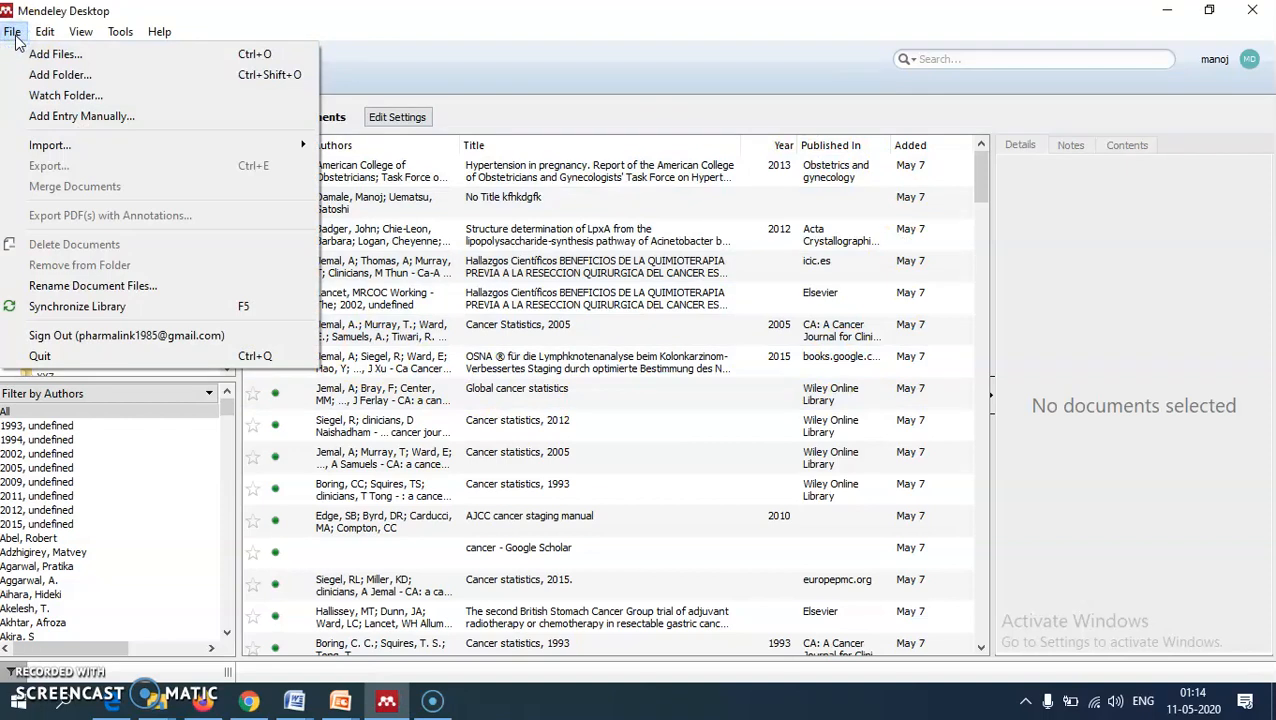
{"action": "left_click", "coordinate": [80, 36]}
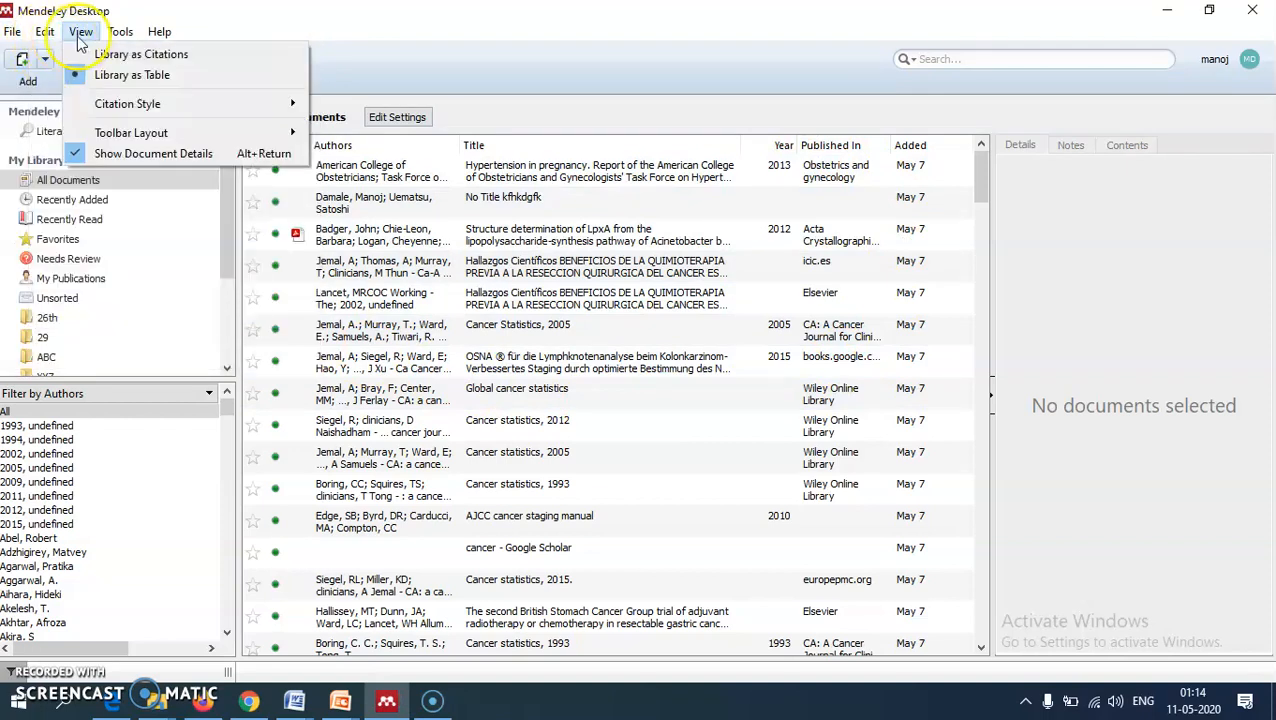
{"action": "mouse_move", "coordinate": [125, 39]}
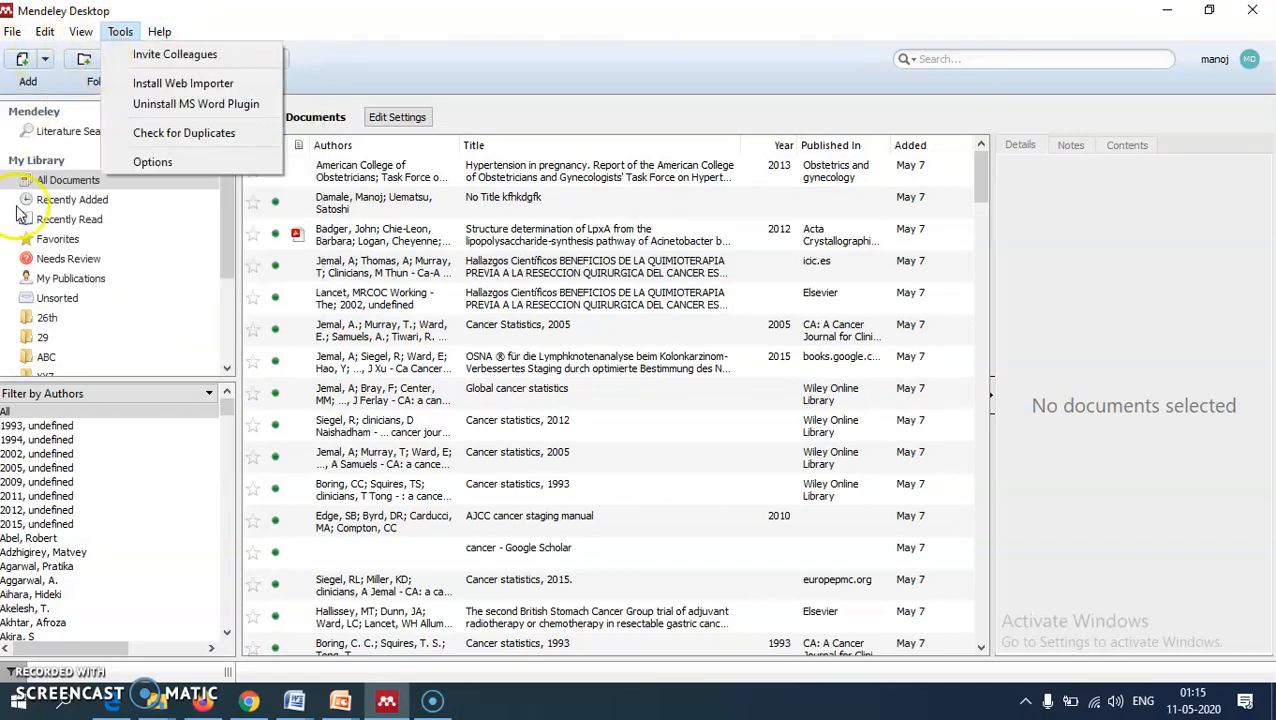
{"action": "left_click", "coordinate": [42, 178]}
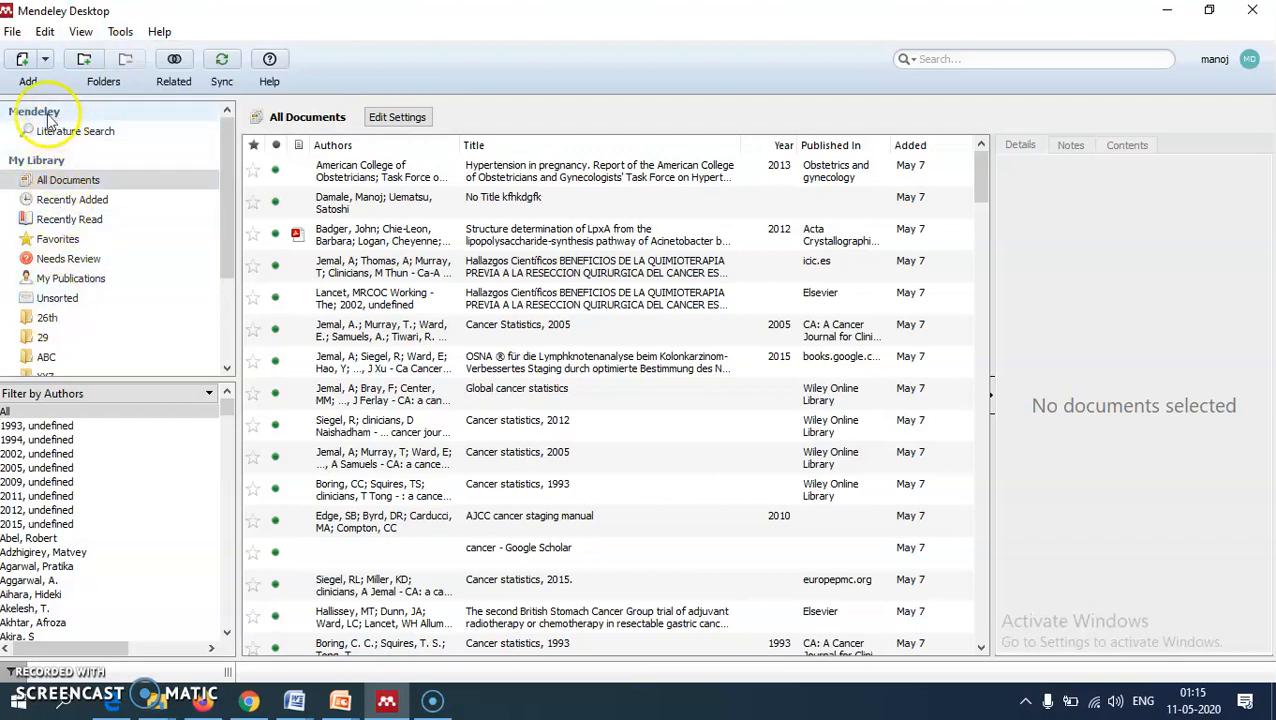
Step: View Literature Search and the All Documents, Recently Added, Recently Read and Favorites collections one after another
{"action": "left_click", "coordinate": [115, 135]}
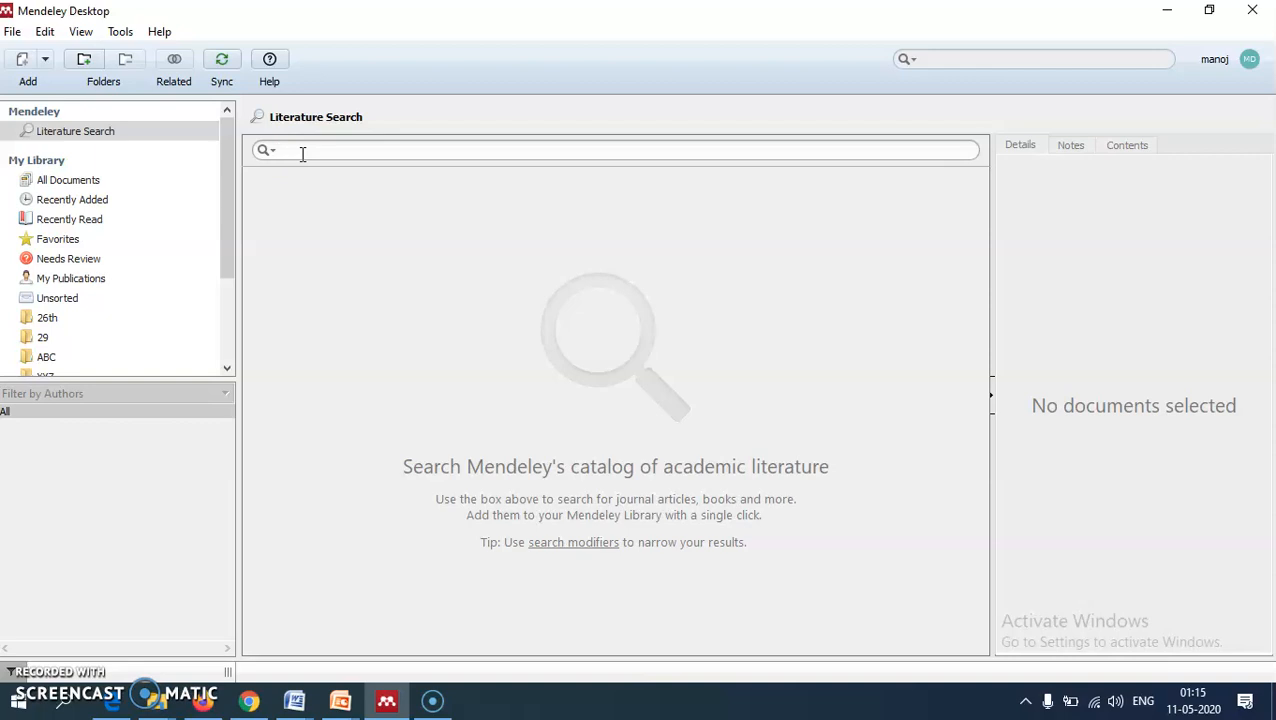
{"action": "left_click", "coordinate": [85, 188]}
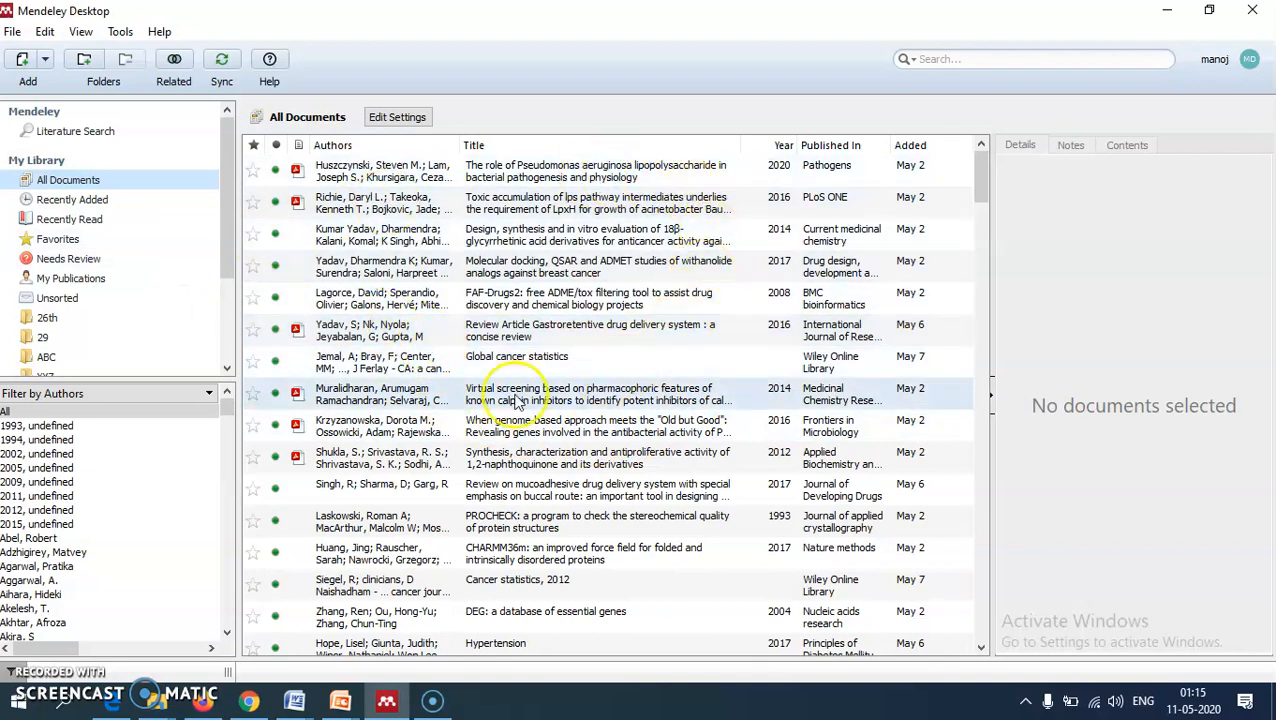
{"action": "left_click", "coordinate": [70, 200]}
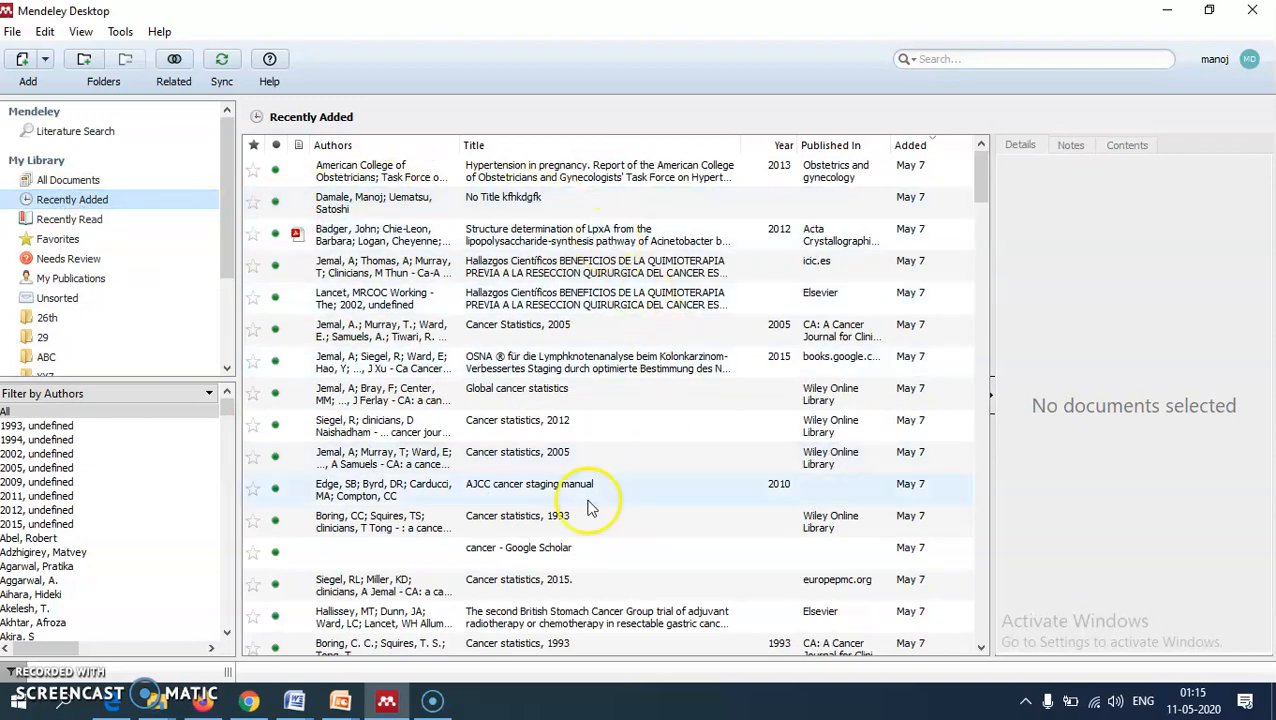
{"action": "left_click", "coordinate": [86, 219]}
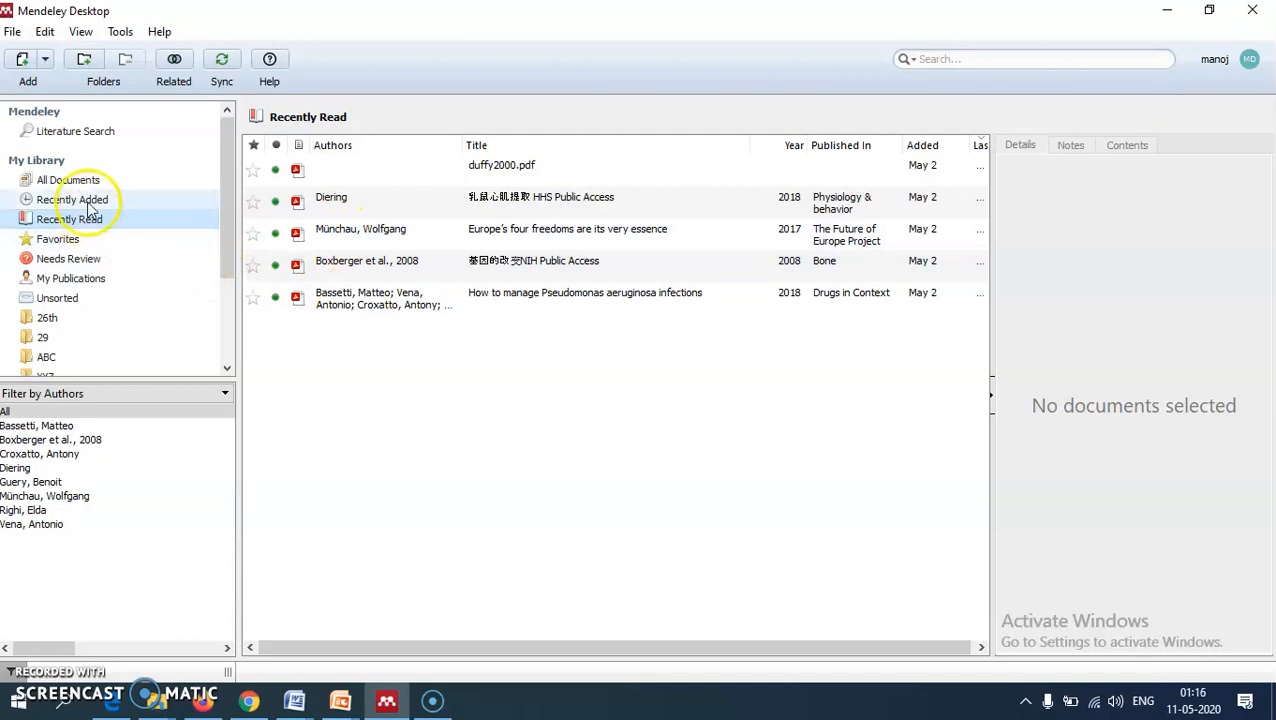
{"action": "left_click", "coordinate": [62, 240]}
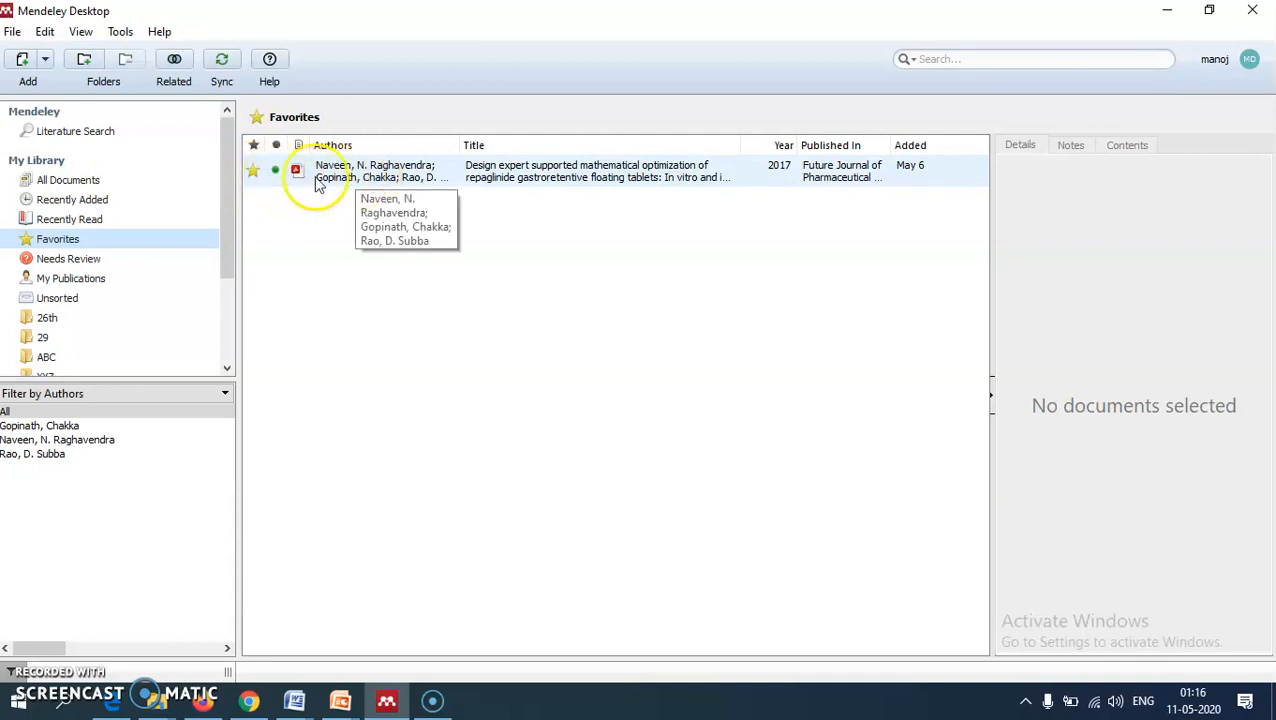
Step: Open the Needs Review collection, look through its references and return to the beginning of the list
{"action": "left_click", "coordinate": [68, 259]}
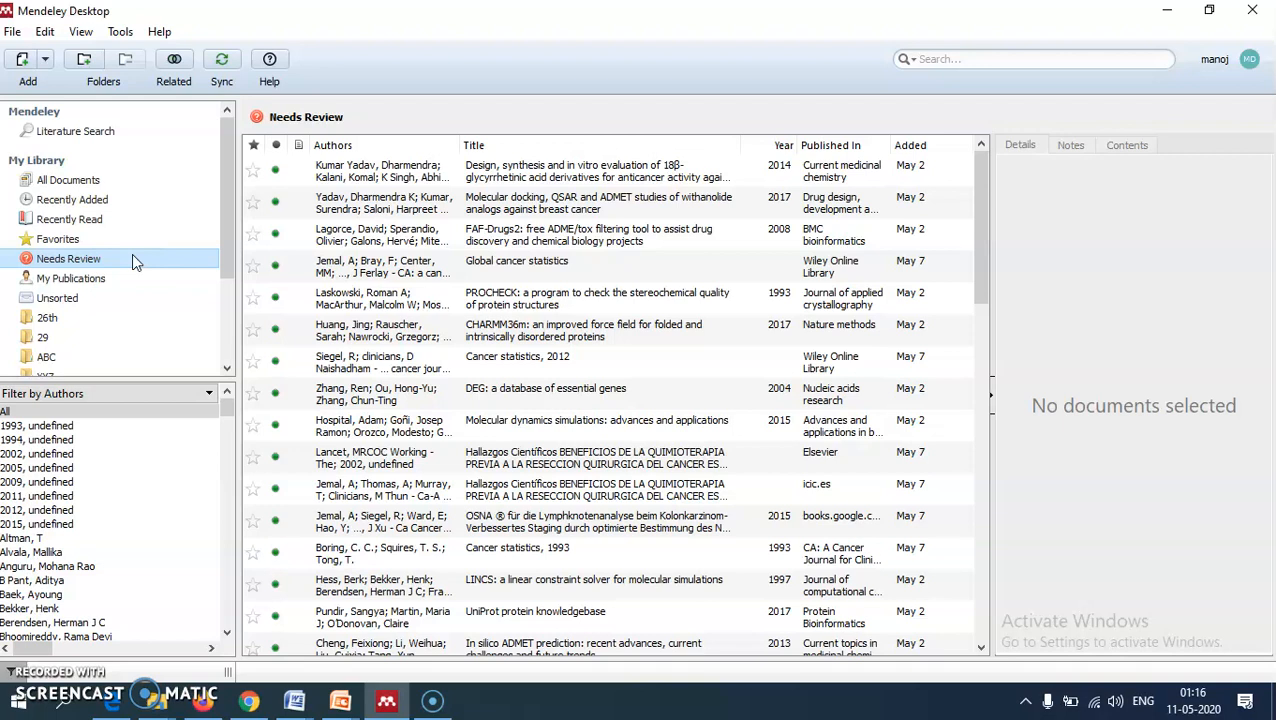
{"action": "left_click", "coordinate": [50, 264]}
{"action": "left_click", "coordinate": [50, 263]}
{"action": "left_click", "coordinate": [50, 263]}
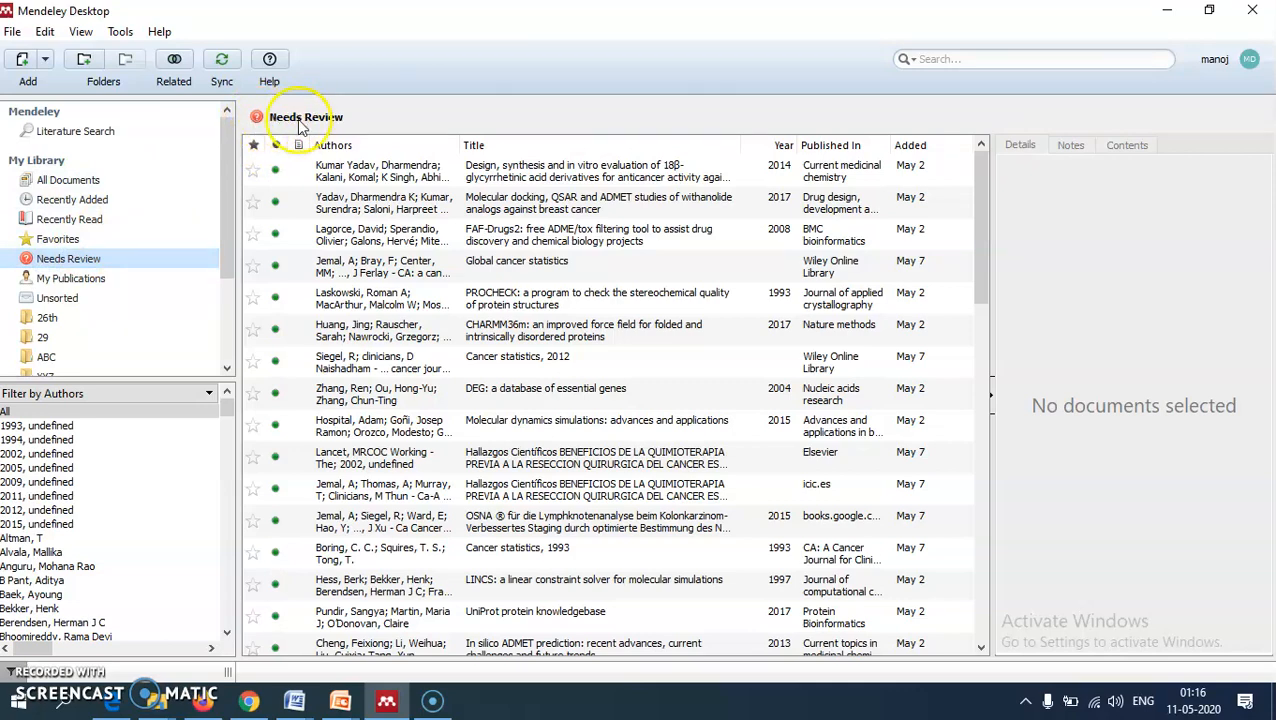
{"action": "scroll", "coordinate": [455, 317], "scroll_direction": "down", "scroll_amount": 9}
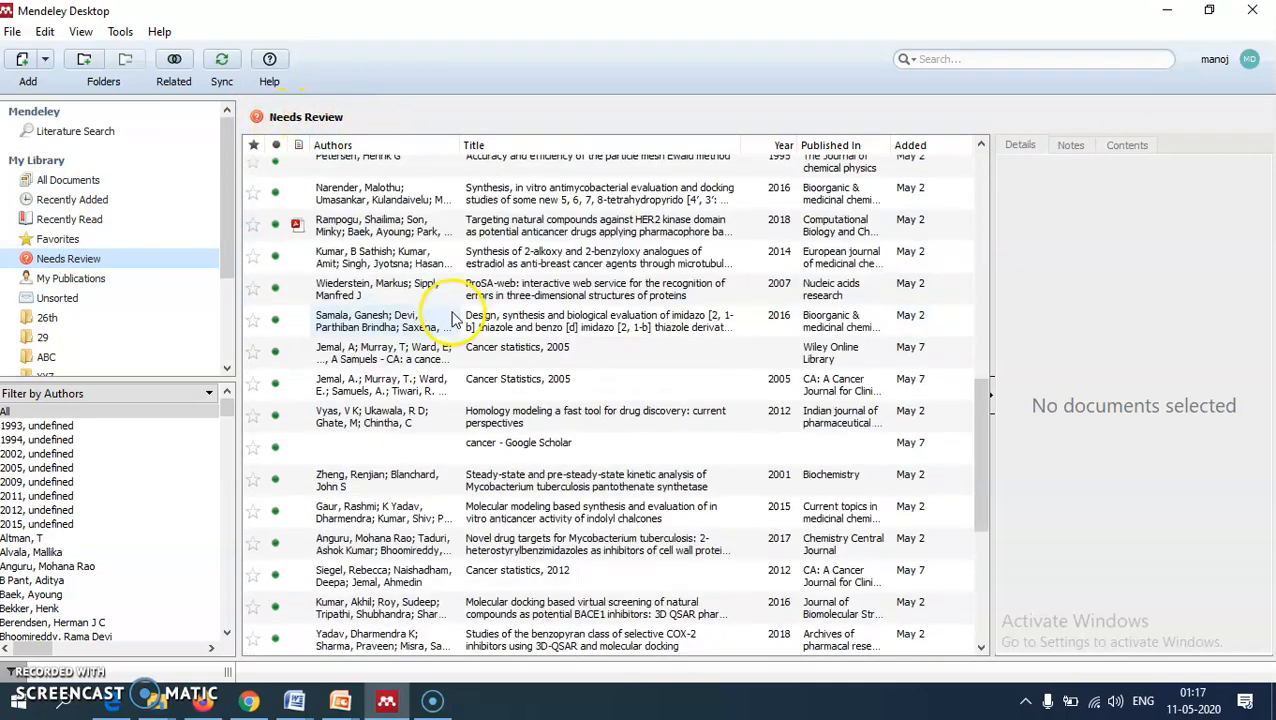
{"action": "scroll", "coordinate": [455, 317], "scroll_direction": "down", "scroll_amount": 4}
{"action": "scroll", "coordinate": [455, 310], "scroll_direction": "up", "scroll_amount": 10}
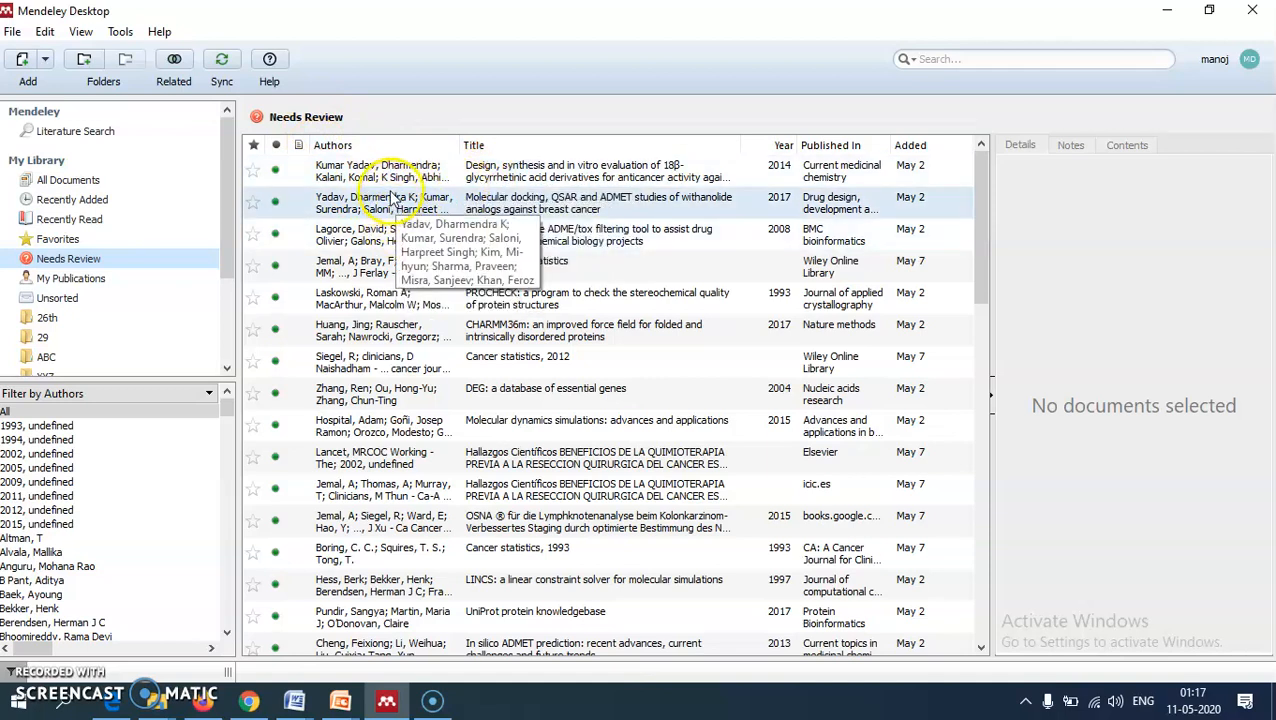
Step: View My Publications and the folders 26th, 29, ABC and XYZ one after another
{"action": "left_click", "coordinate": [88, 280]}
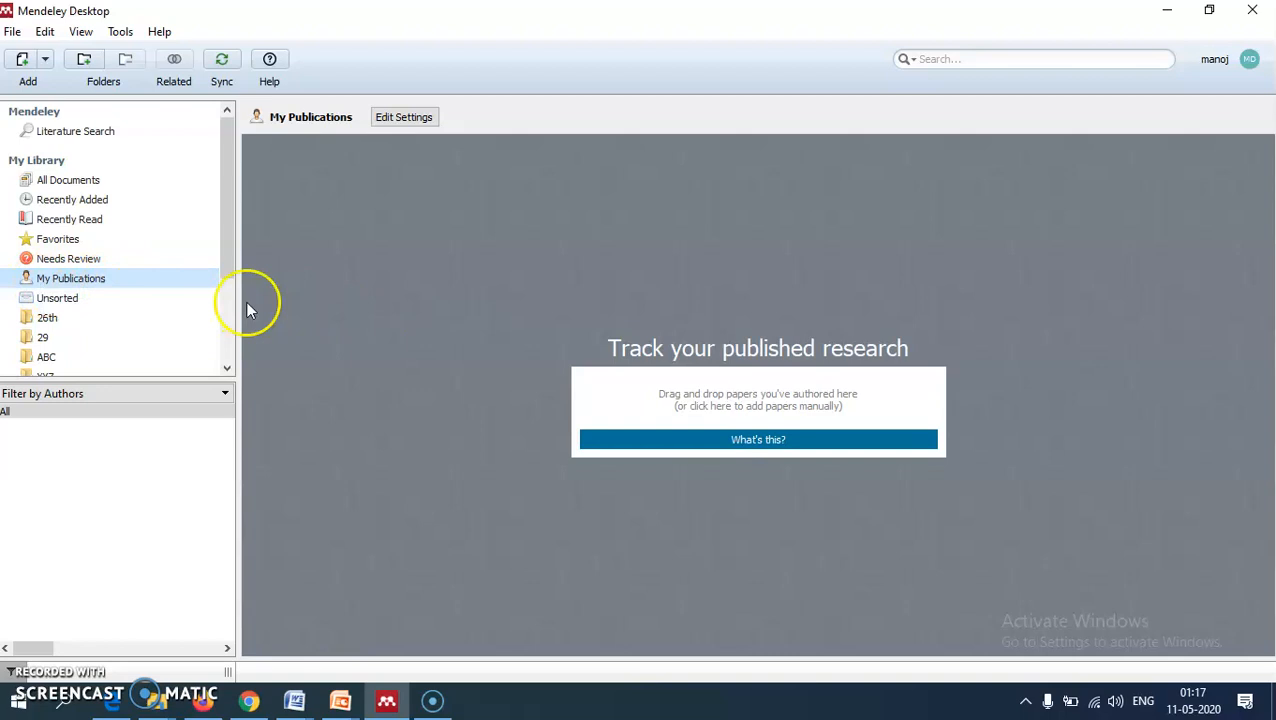
{"action": "left_click", "coordinate": [66, 320]}
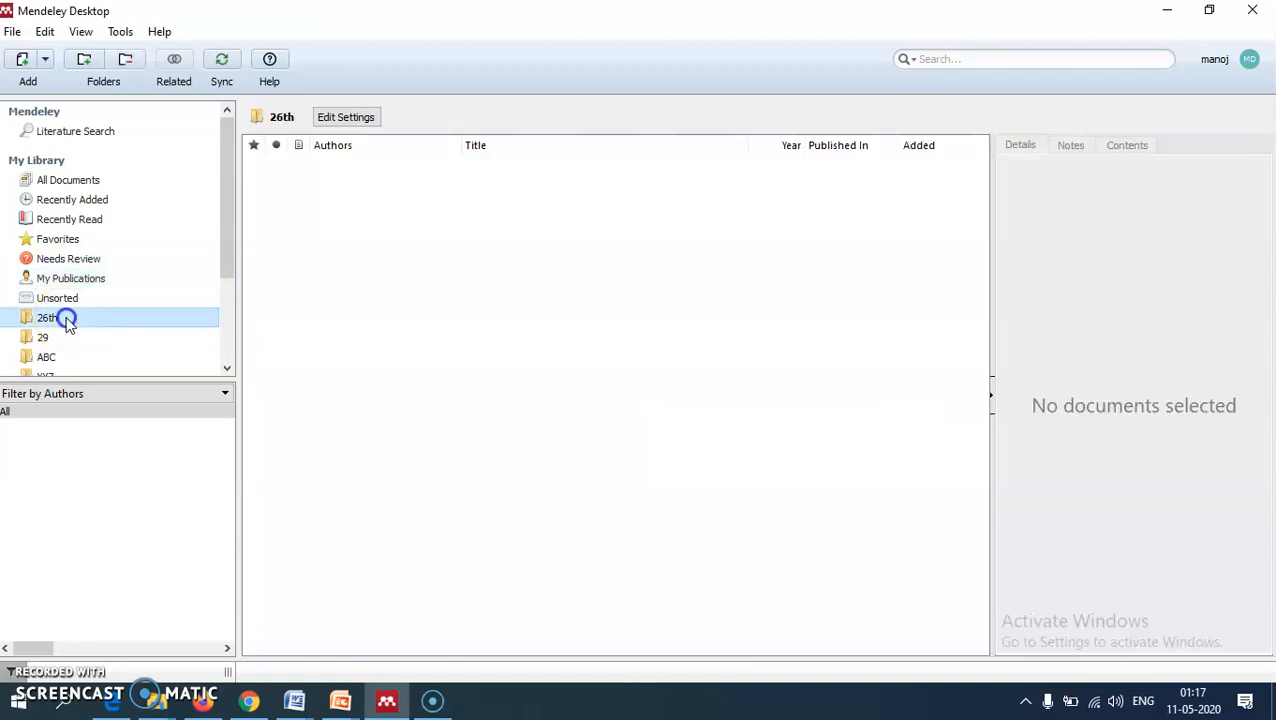
{"action": "scroll", "coordinate": [72, 335], "scroll_direction": "down", "scroll_amount": 1}
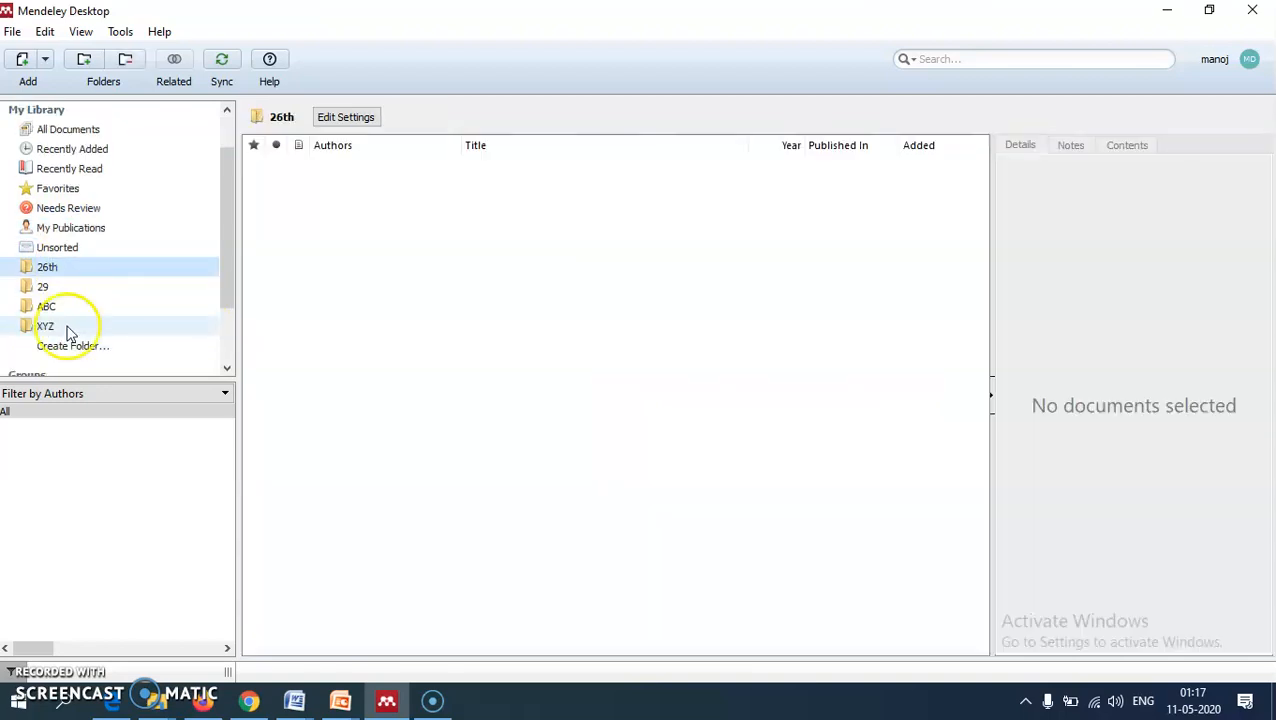
{"action": "left_click", "coordinate": [52, 288]}
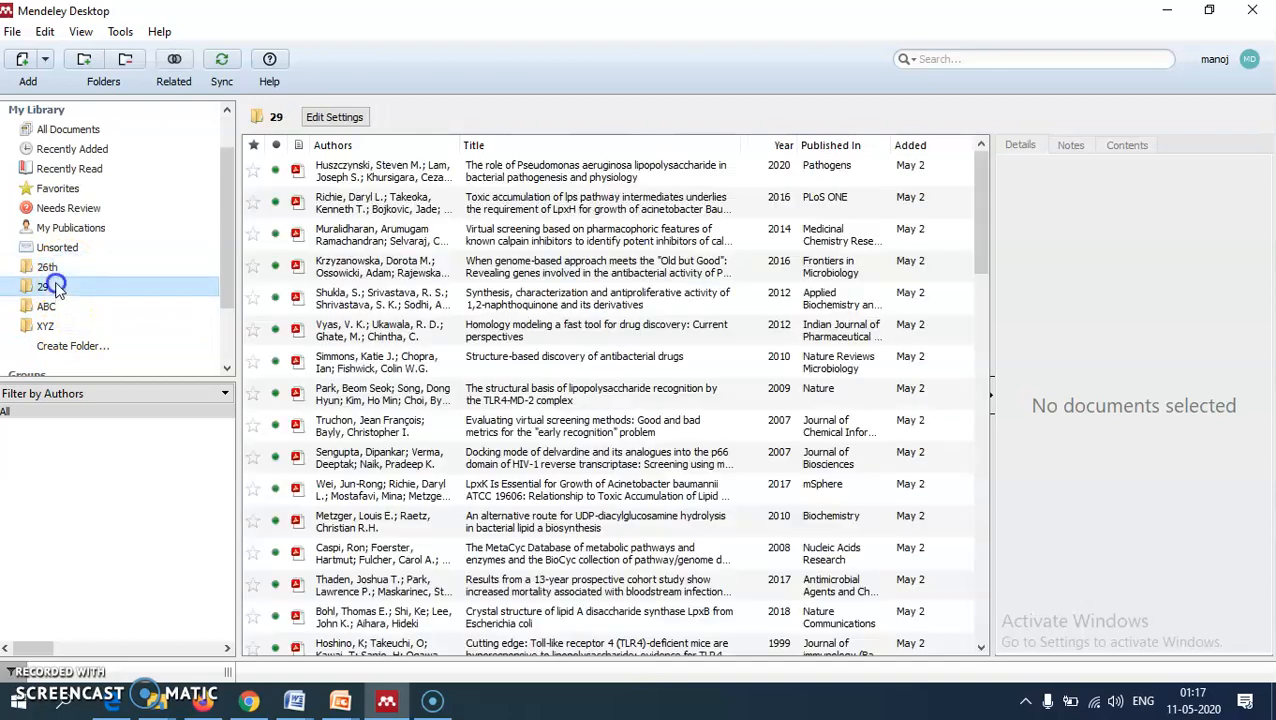
{"action": "left_click", "coordinate": [50, 267]}
{"action": "left_click", "coordinate": [44, 287]}
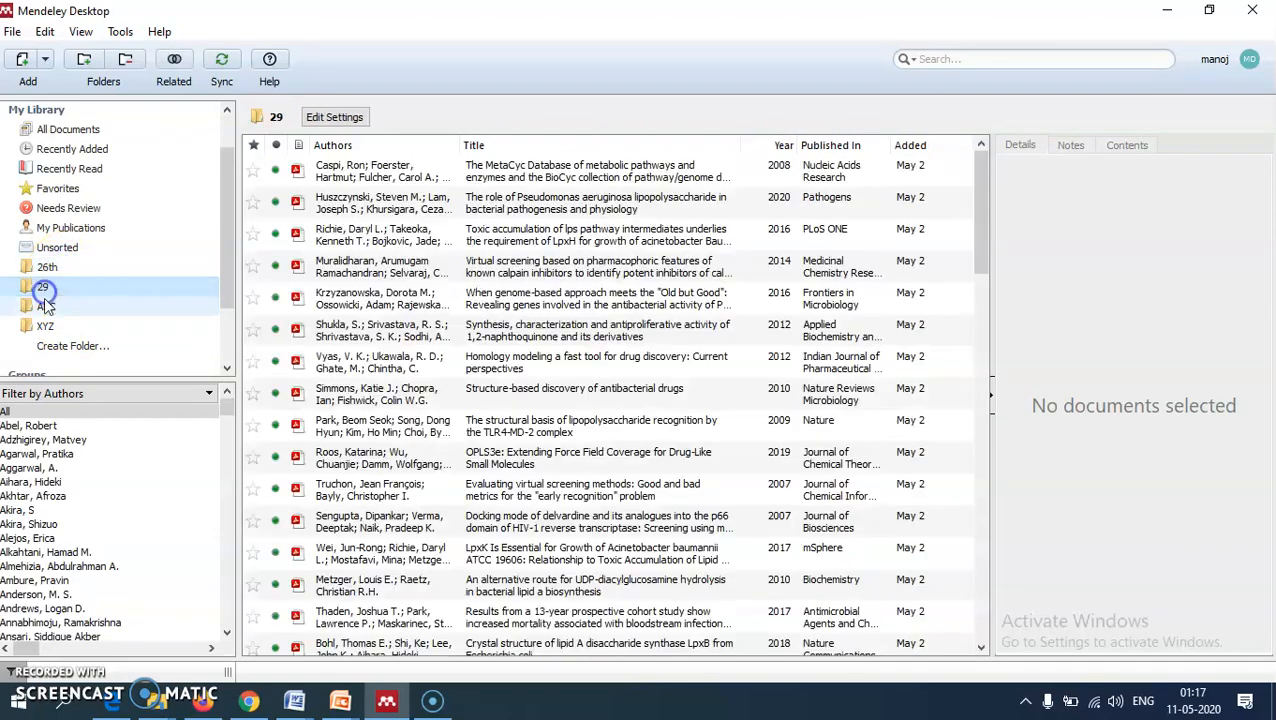
{"action": "left_click", "coordinate": [46, 307]}
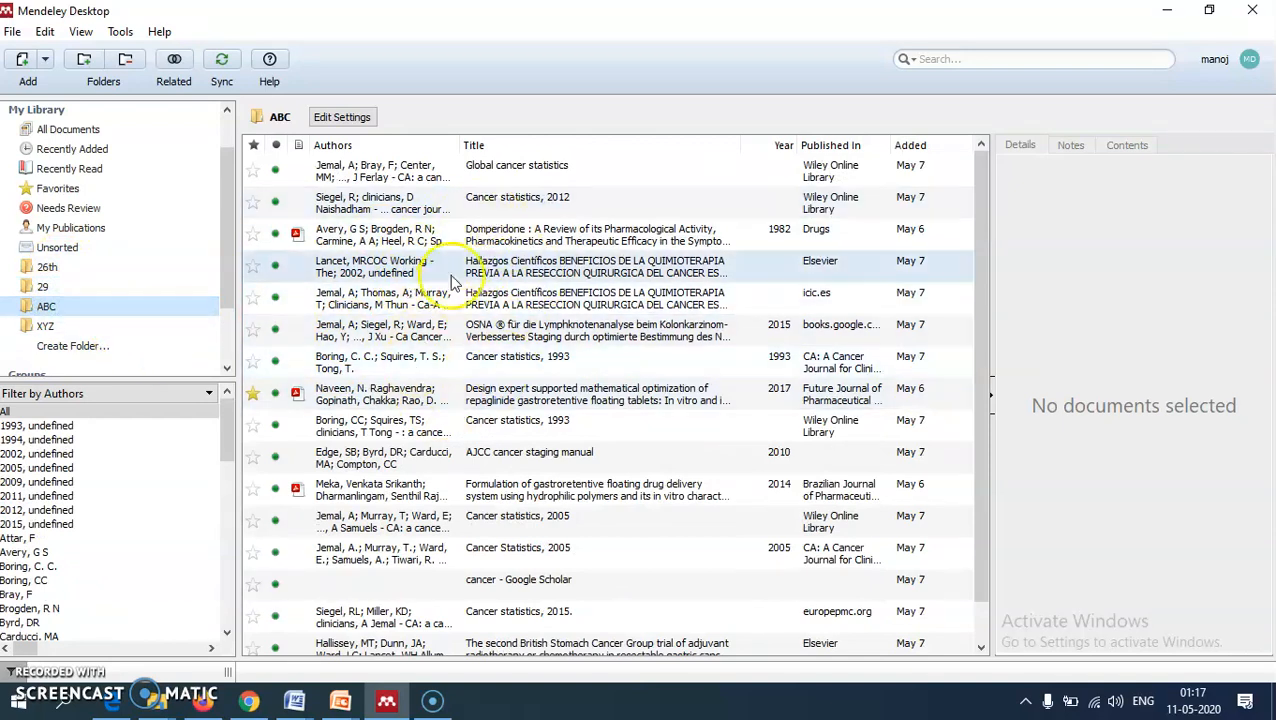
{"action": "left_click", "coordinate": [46, 326]}
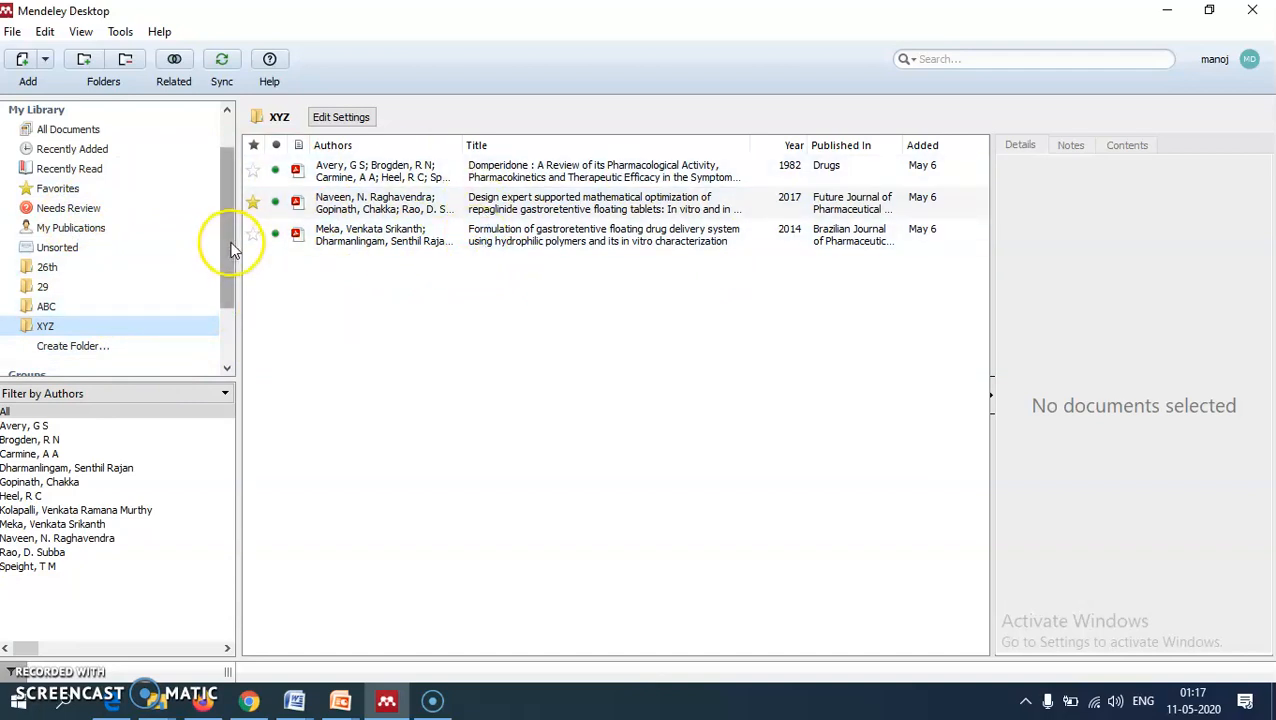
Step: Create a subfolder inside the XYZ folder and name it with the account holder's first name
{"action": "scroll", "coordinate": [91, 276], "scroll_direction": "up", "scroll_amount": 1}
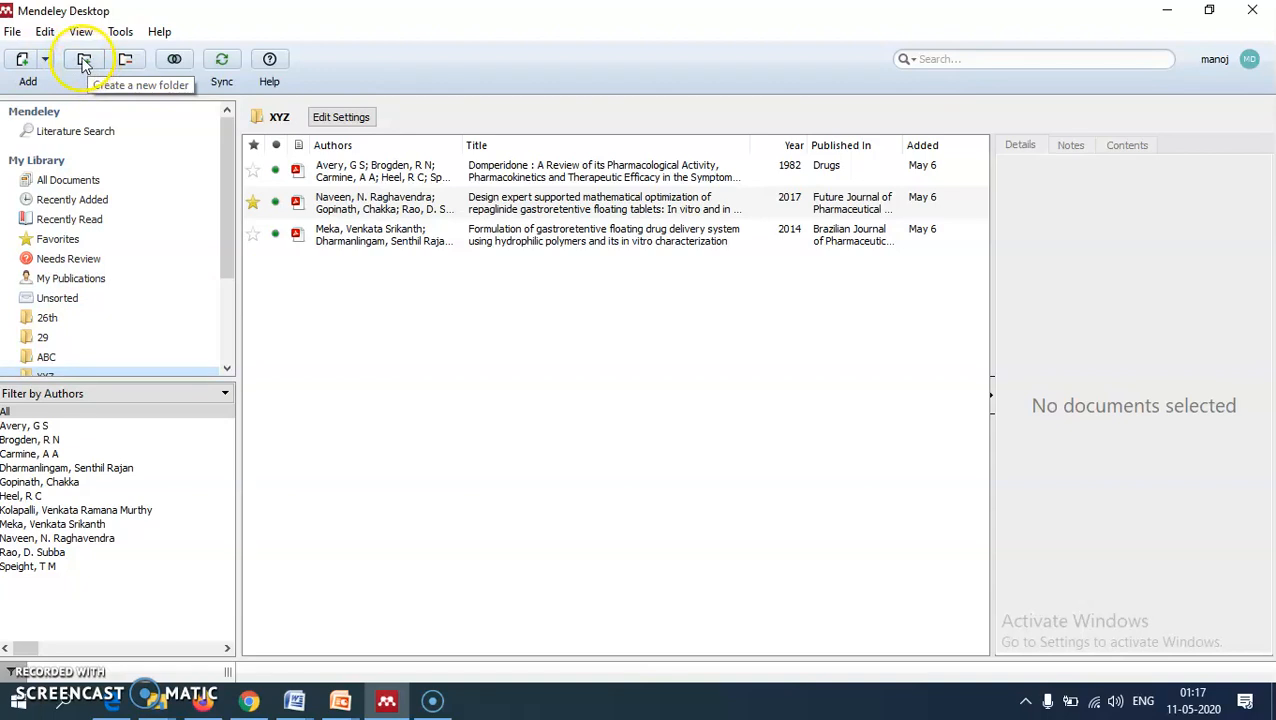
{"action": "left_click", "coordinate": [84, 66]}
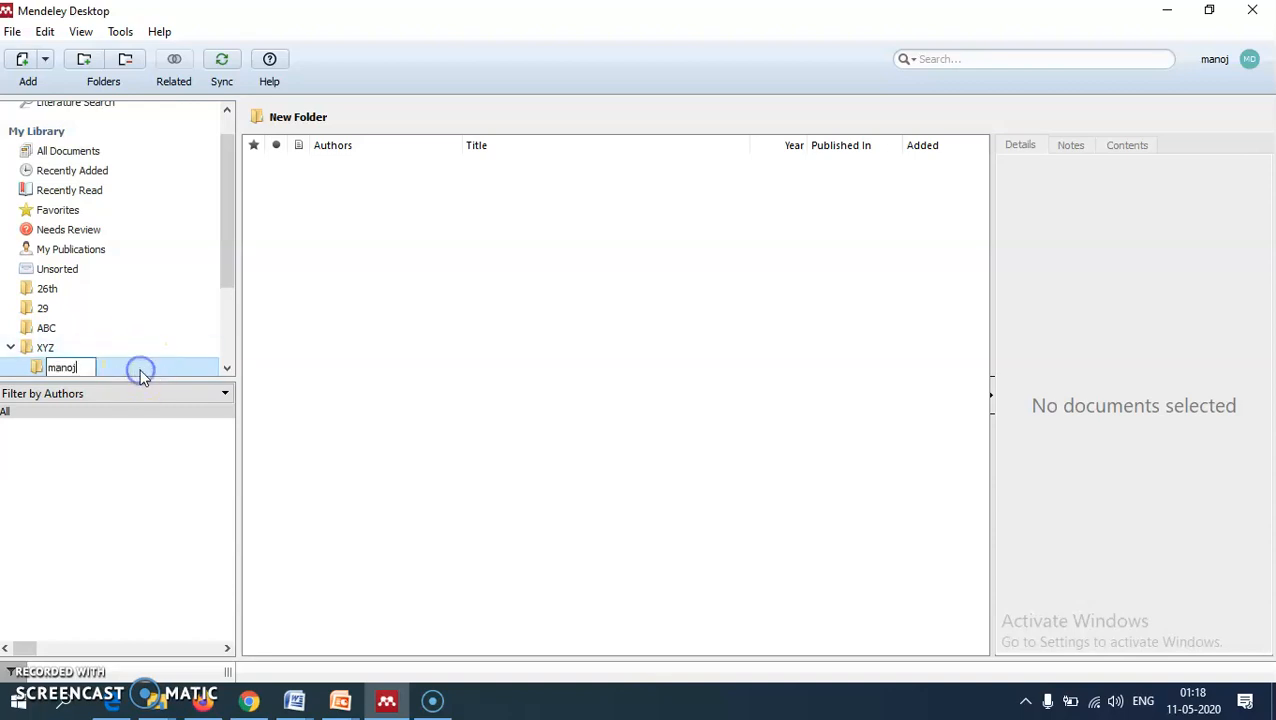
{"action": "left_click", "coordinate": [229, 369]}
{"action": "left_click", "coordinate": [62, 338]}
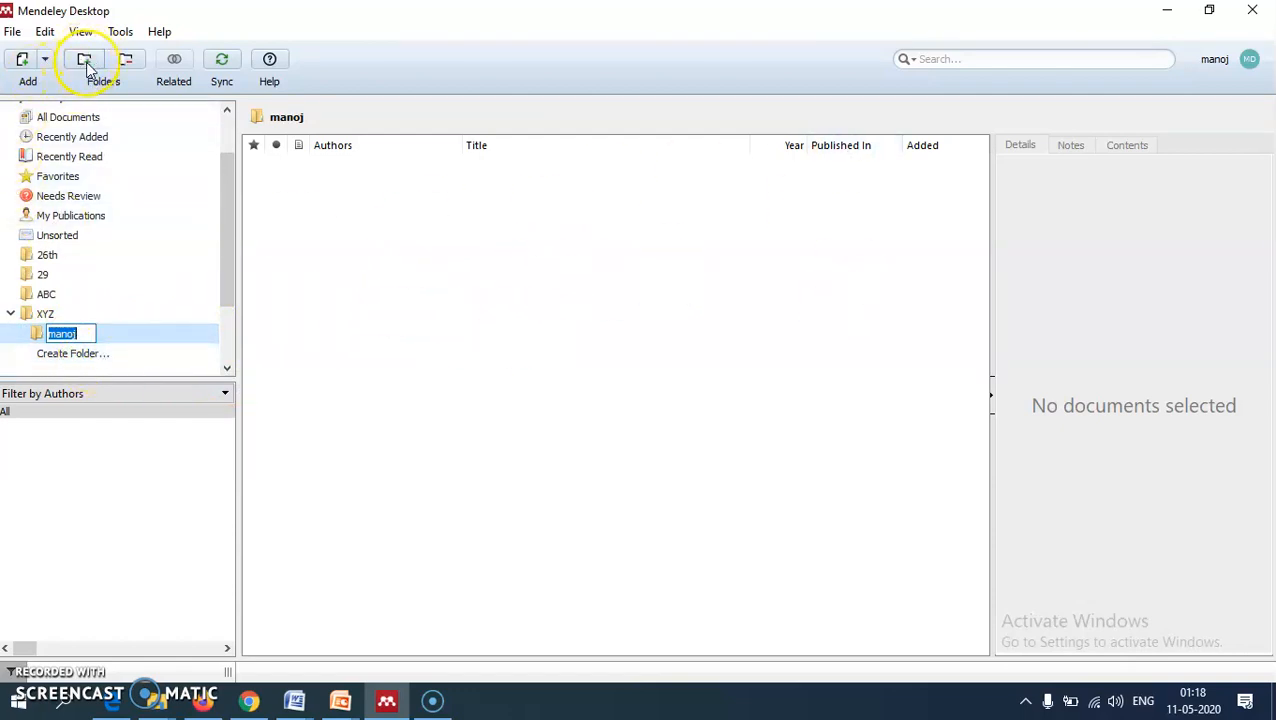
Step: Create a separate top-level folder in My Library and name it with the account holder's surname
{"action": "left_click", "coordinate": [36, 358]}
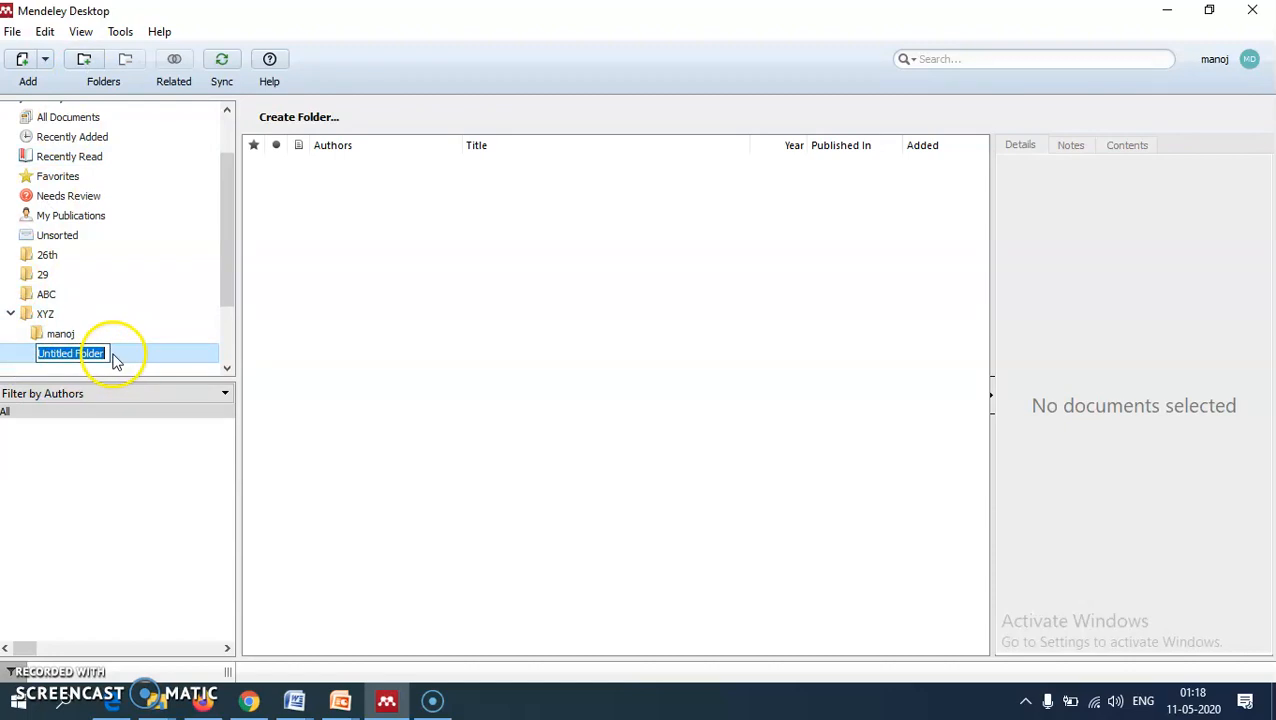
{"action": "key", "text": "Escape"}
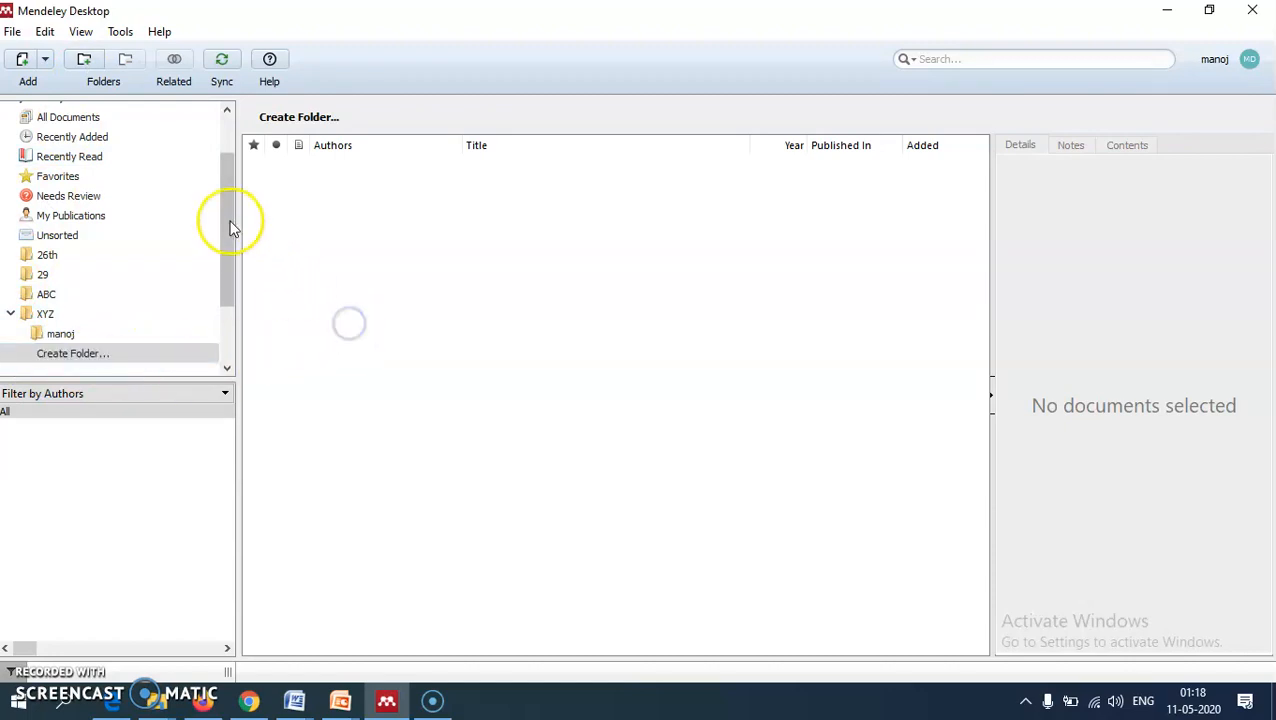
{"action": "left_click_drag", "start_coordinate": [228, 219], "coordinate": [225, 125]}
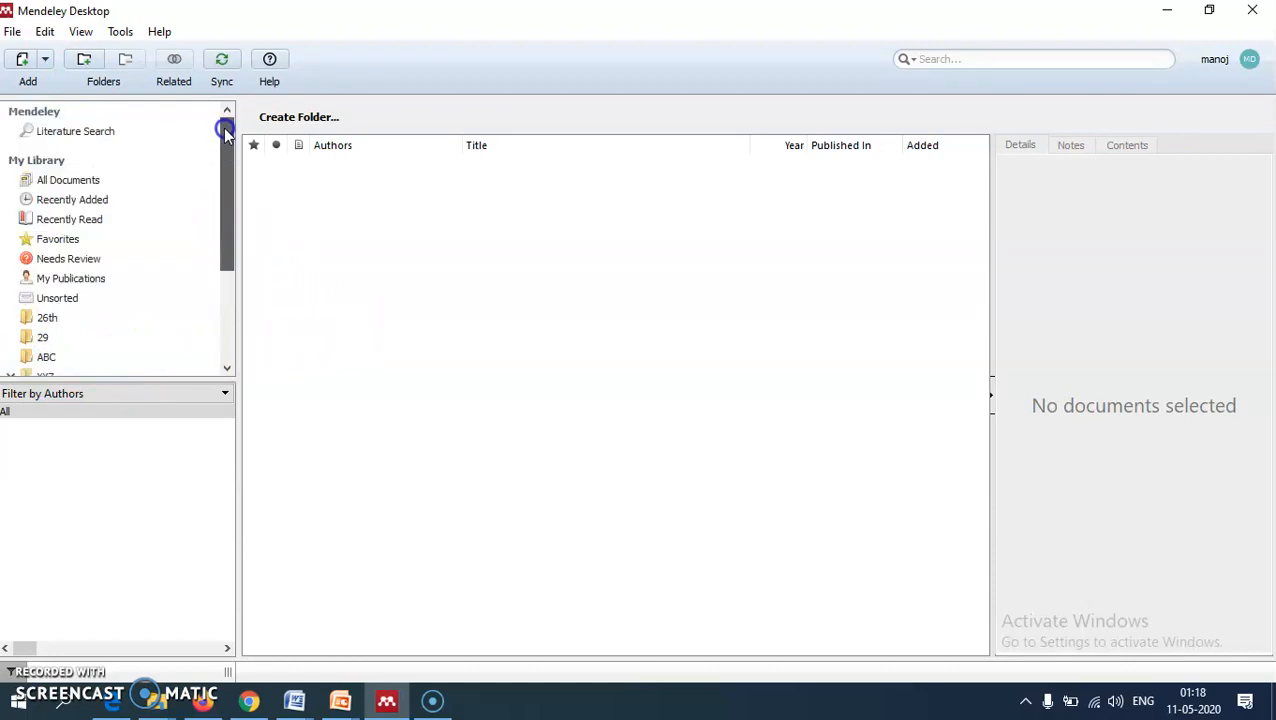
{"action": "left_click", "coordinate": [235, 242]}
{"action": "left_click_drag", "start_coordinate": [226, 257], "coordinate": [221, 375]}
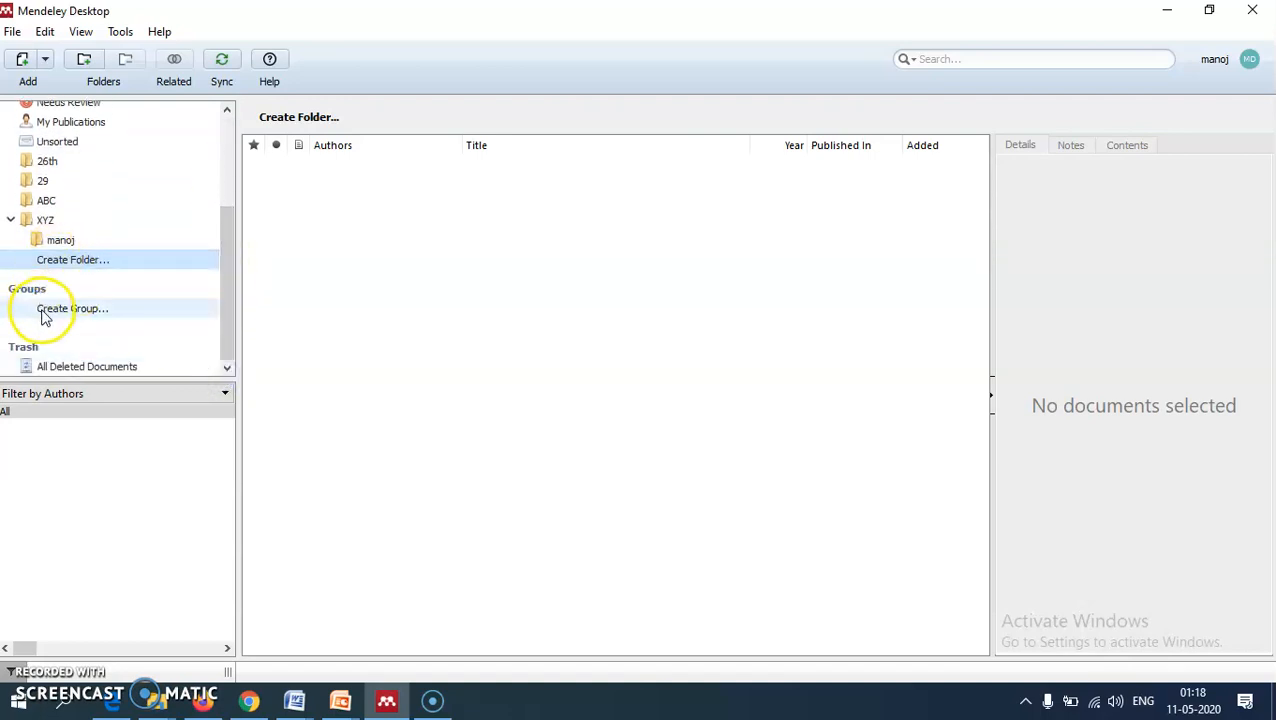
{"action": "left_click", "coordinate": [58, 262]}
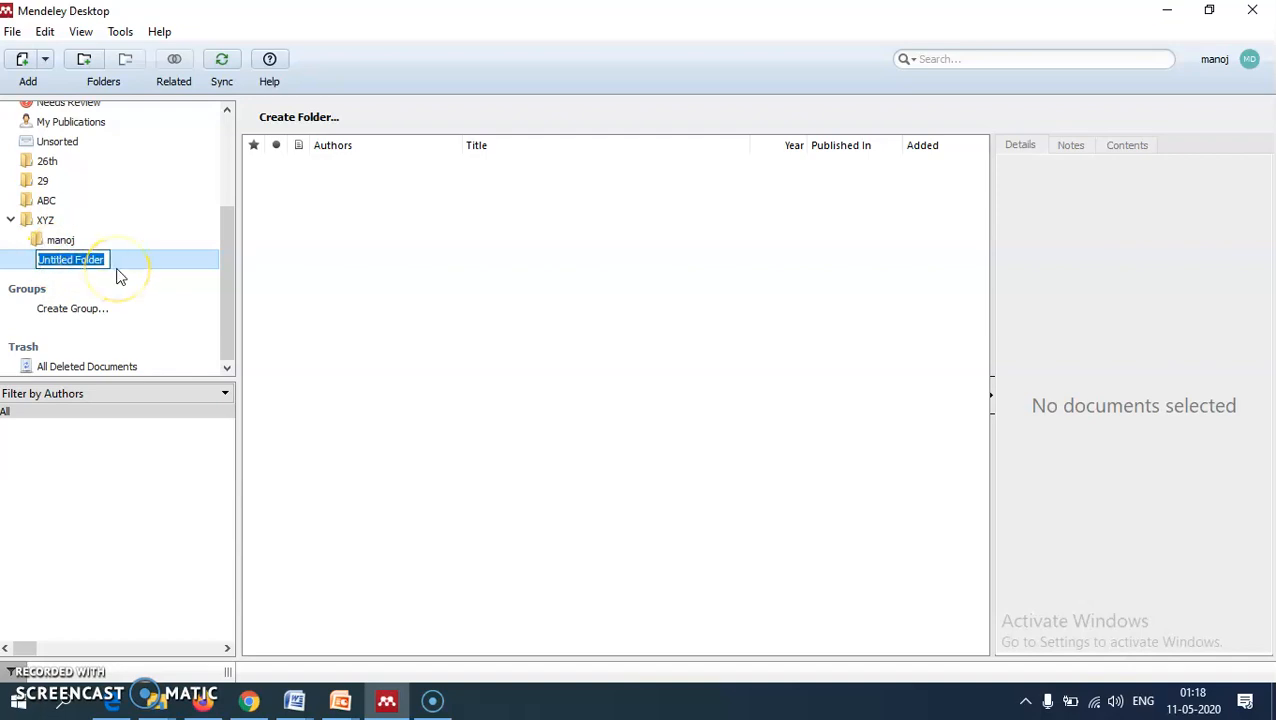
{"action": "type", "text": "Damale"}
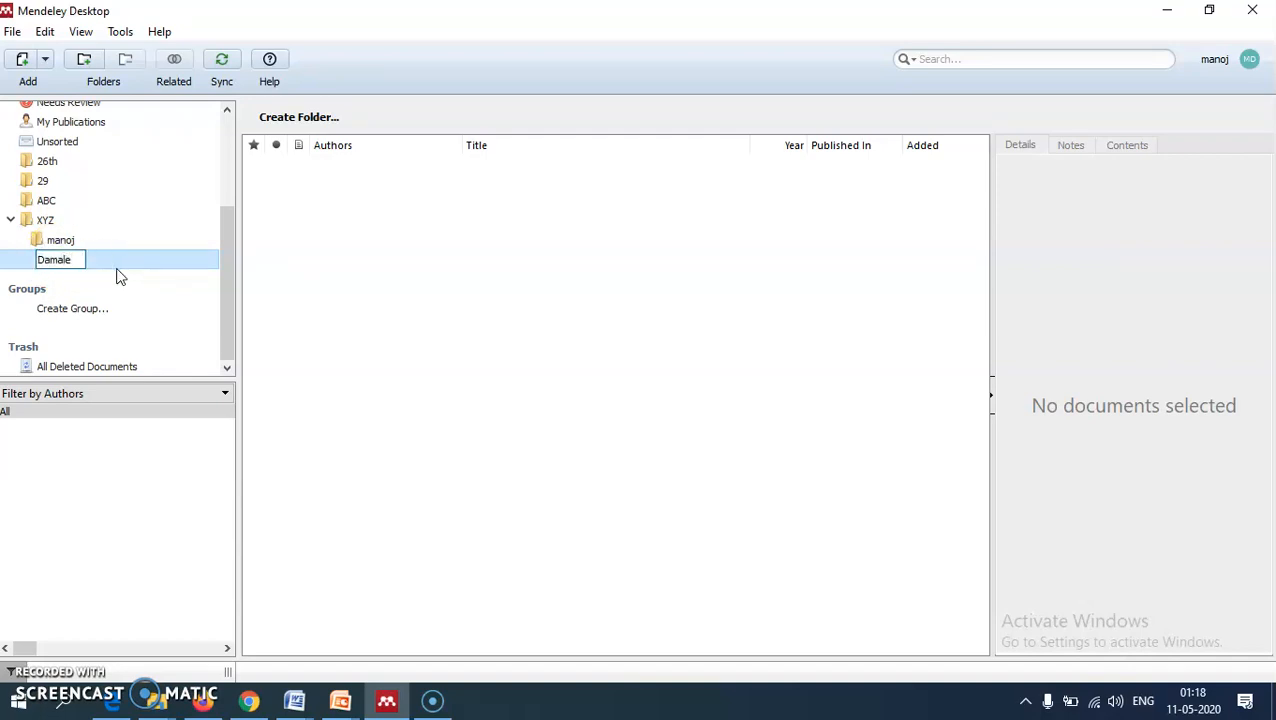
{"action": "left_click", "coordinate": [132, 290]}
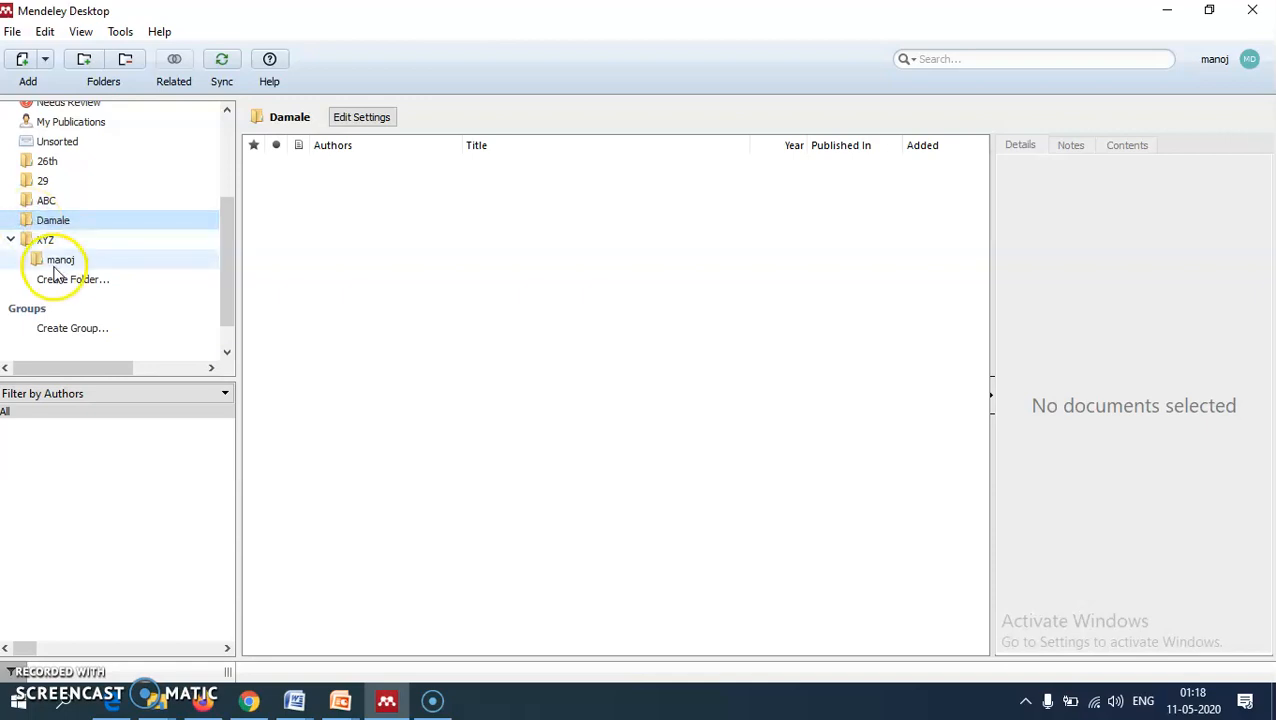
{"action": "left_click", "coordinate": [330, 704]}
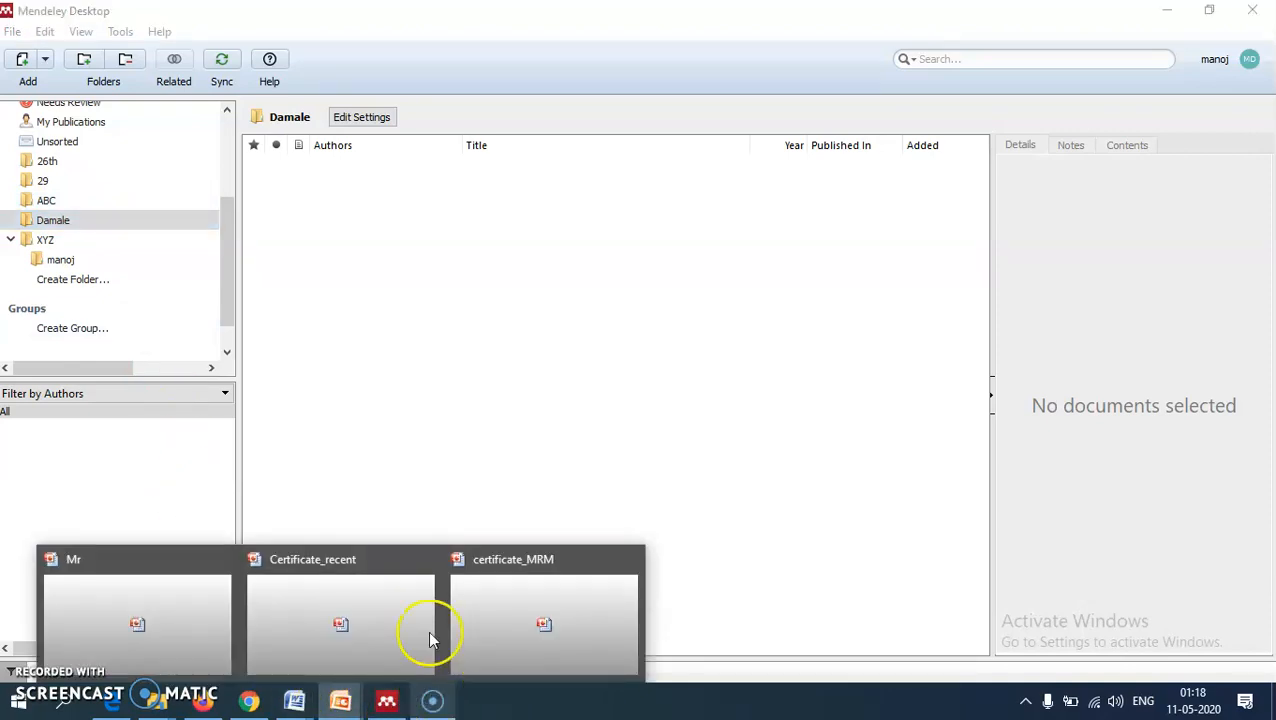
{"action": "left_click", "coordinate": [399, 440]}
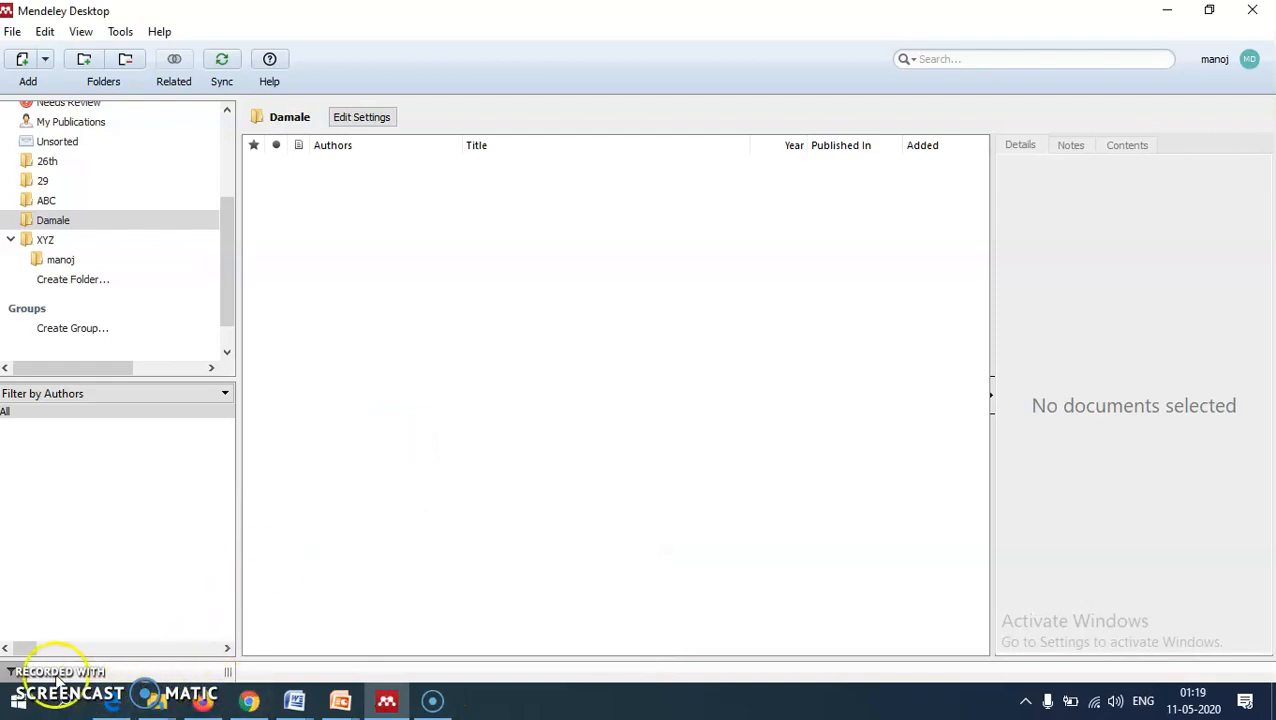
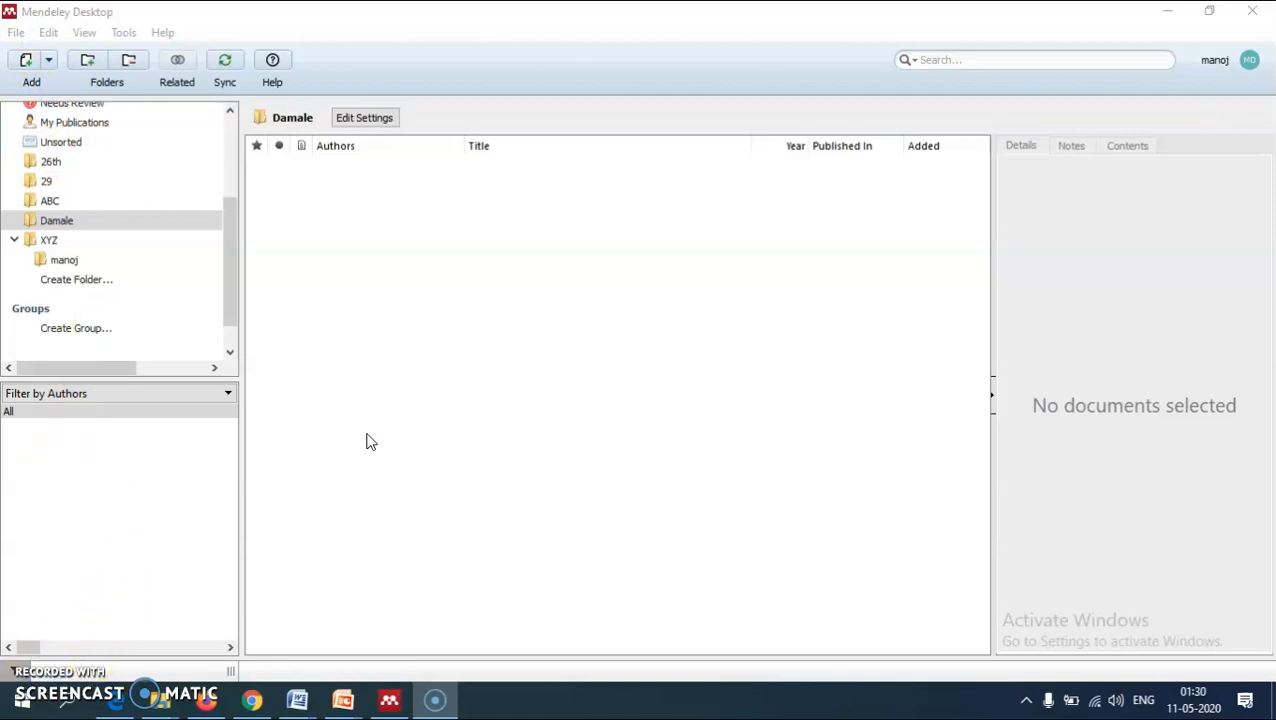
{"action": "left_click_drag", "start_coordinate": [231, 213], "coordinate": [235, 162]}
{"action": "left_click", "coordinate": [235, 145]}
{"action": "left_click", "coordinate": [232, 135]}
{"action": "left_click", "coordinate": [230, 133]}
{"action": "left_click_drag", "start_coordinate": [234, 226], "coordinate": [219, 159]}
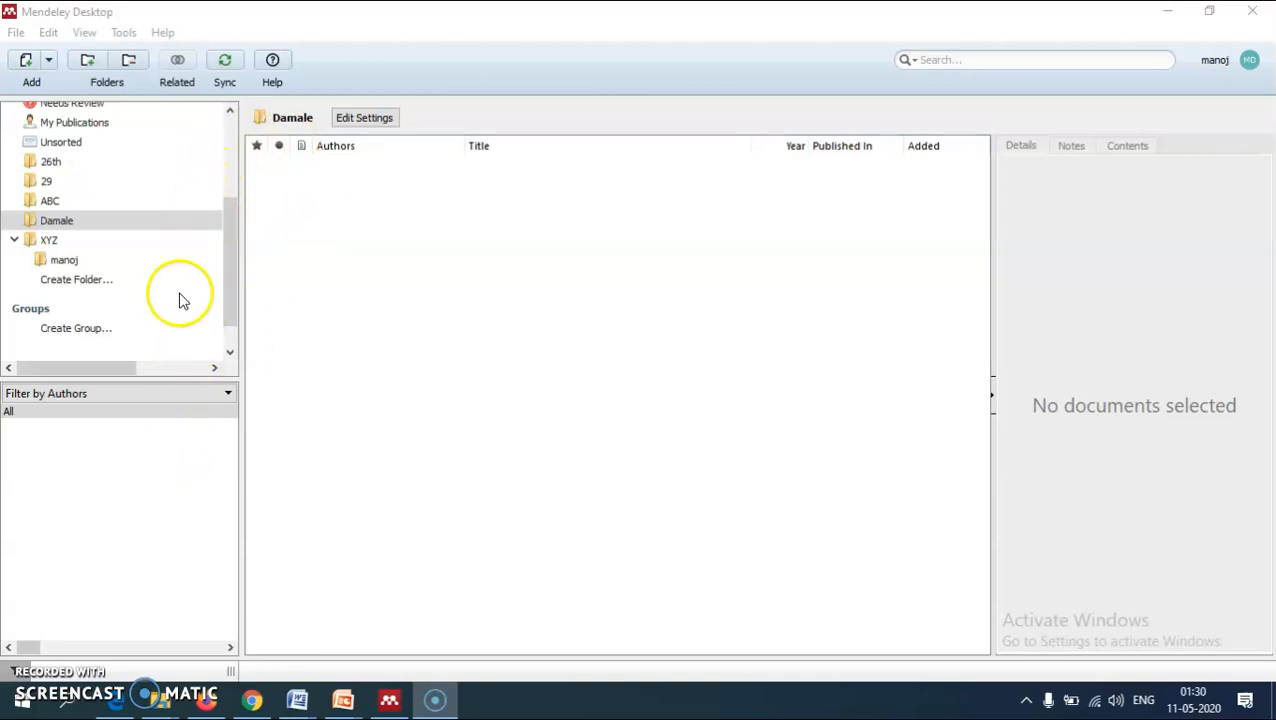
{"action": "left_click", "coordinate": [228, 160]}
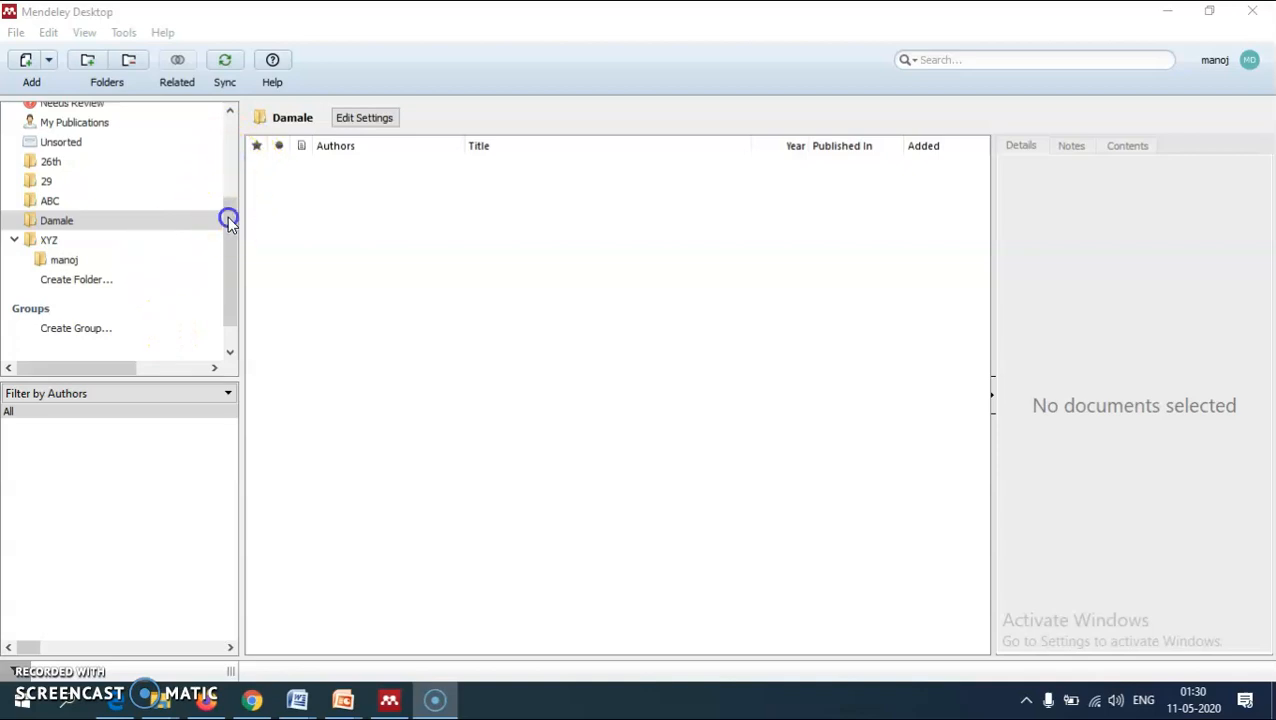
{"action": "left_click_drag", "start_coordinate": [234, 172], "coordinate": [228, 140]}
{"action": "left_click", "coordinate": [43, 673]}
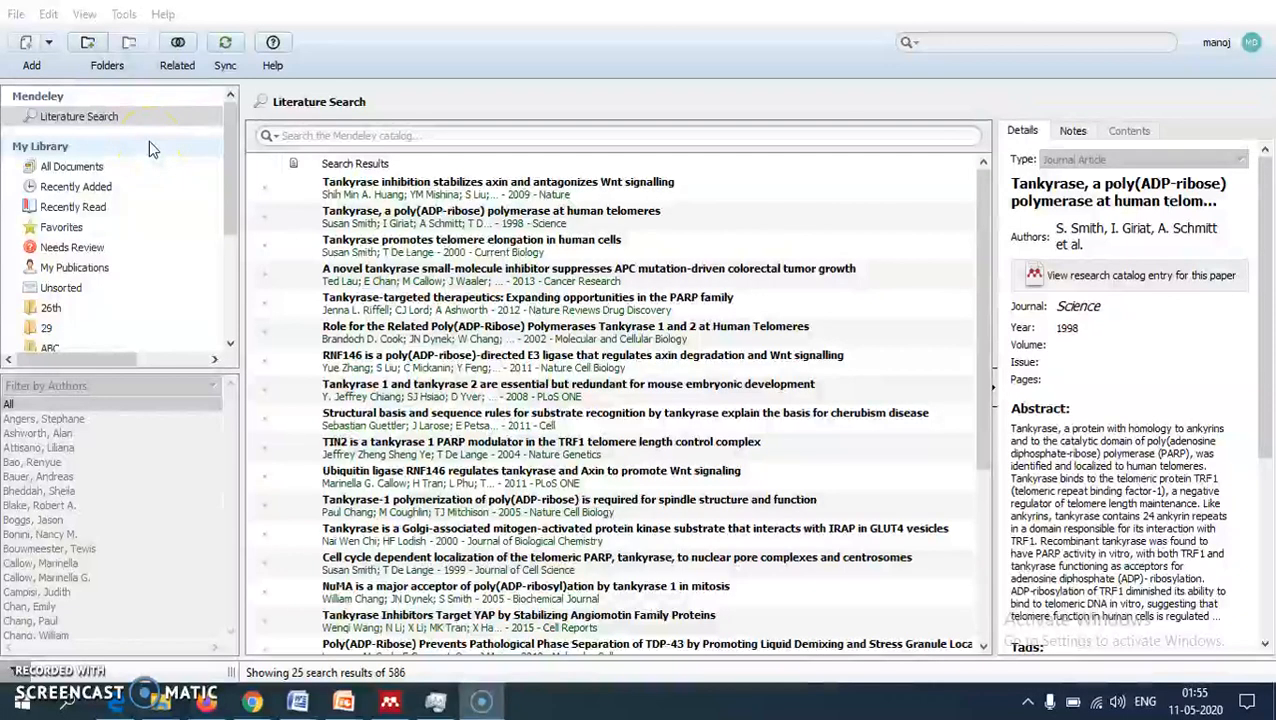
Step: Open Literature Search and search the Mendeley catalog for "cancer"
{"action": "left_click", "coordinate": [127, 119]}
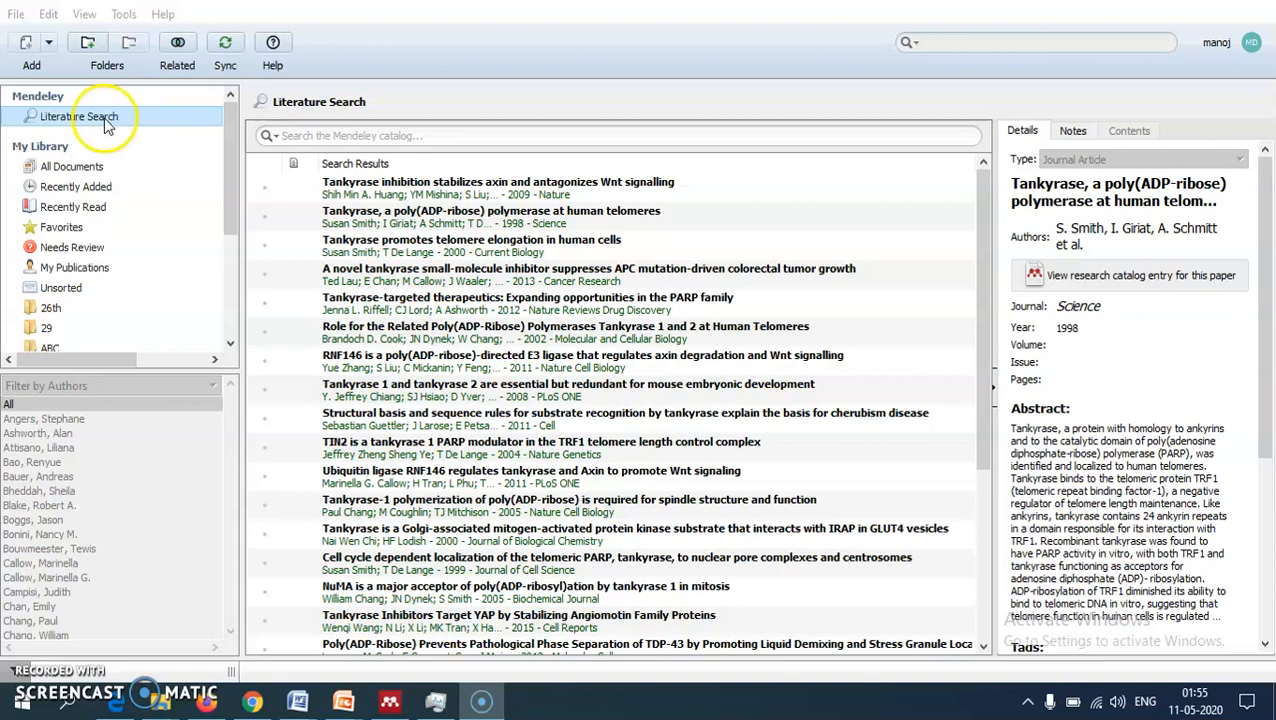
{"action": "left_click", "coordinate": [70, 118]}
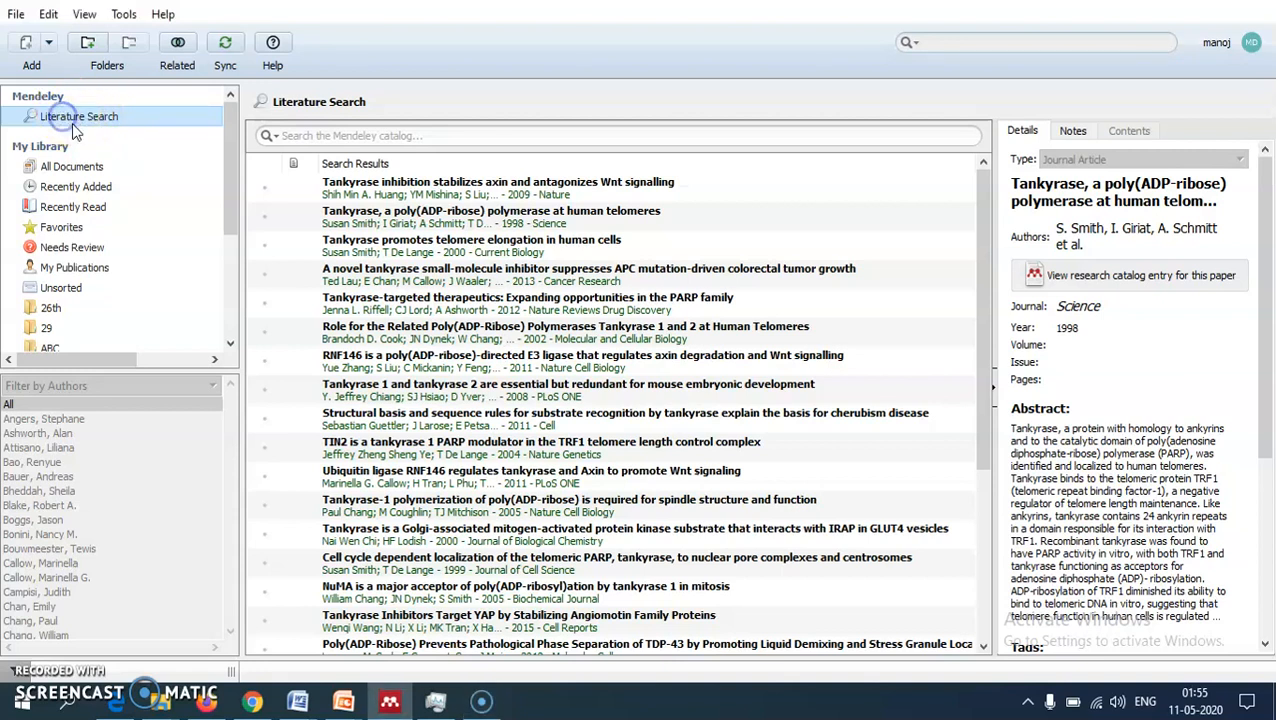
{"action": "left_click", "coordinate": [300, 136]}
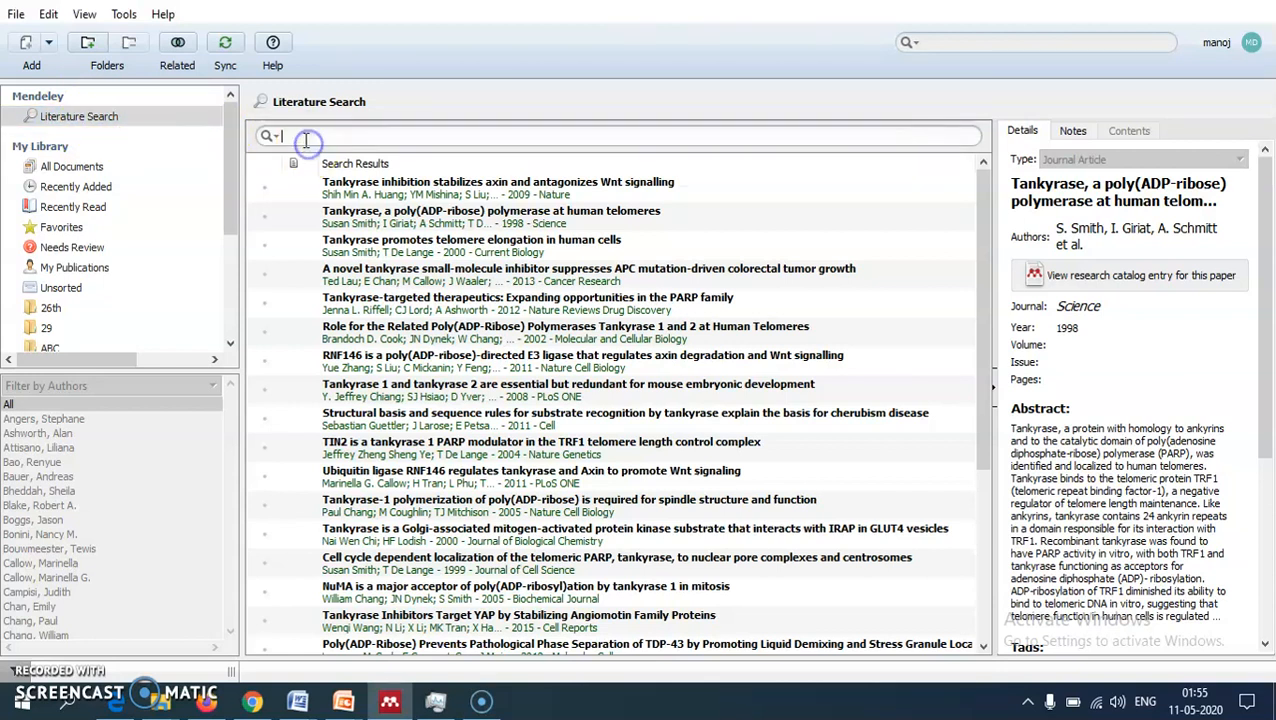
{"action": "left_click", "coordinate": [339, 136]}
{"action": "key", "text": "Return"}
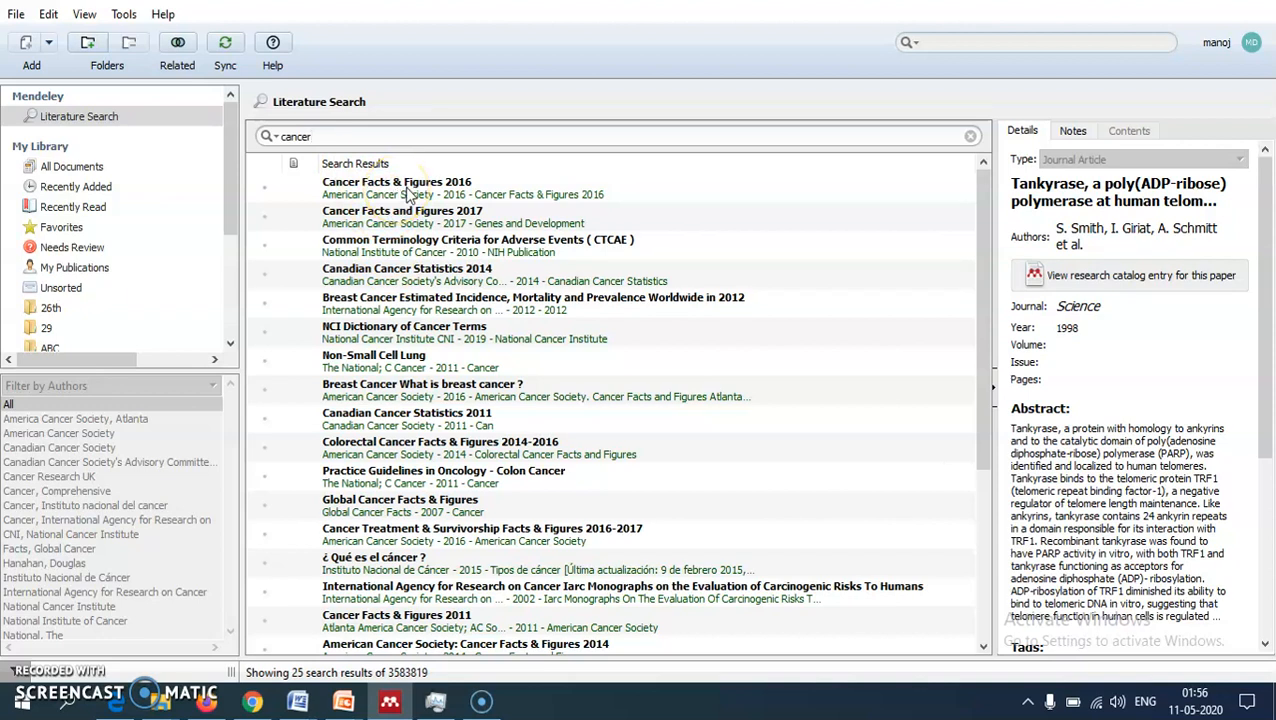
Step: Look through the cancer search results and load further results twice at the end of the list
{"action": "scroll", "coordinate": [390, 215], "scroll_direction": "down", "scroll_amount": 3}
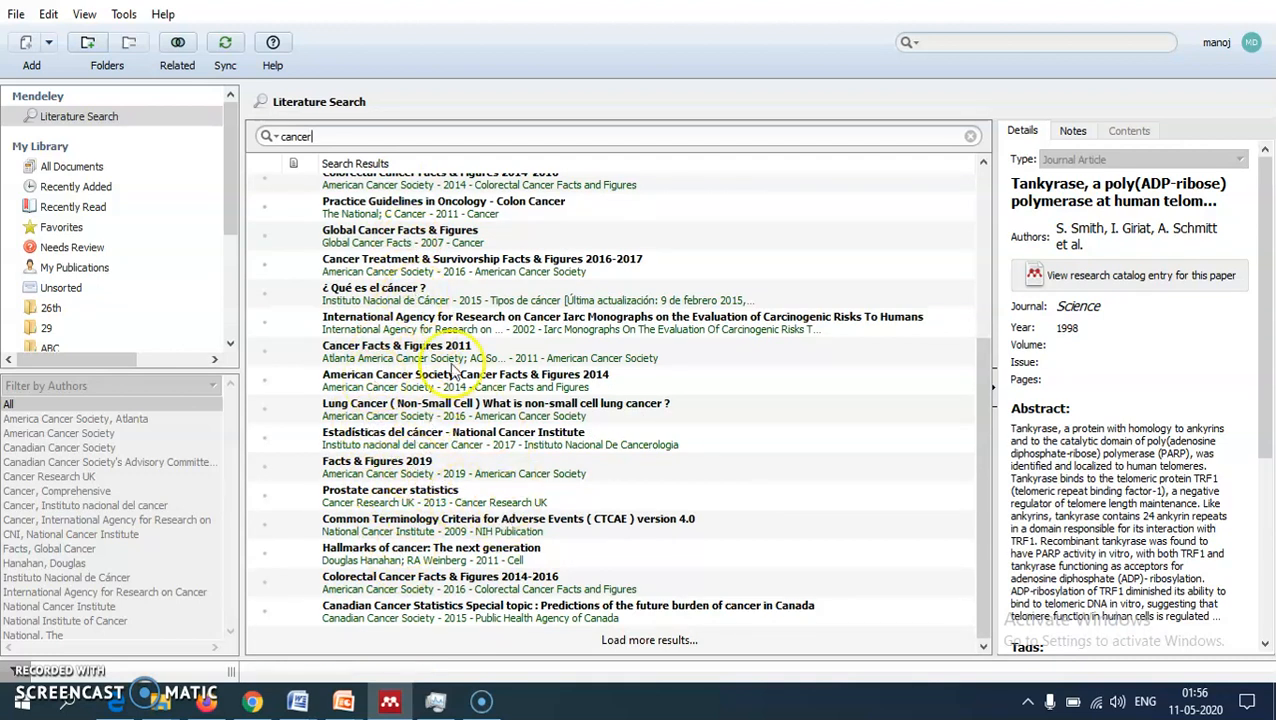
{"action": "scroll", "coordinate": [461, 405], "scroll_direction": "up", "scroll_amount": 3}
{"action": "scroll", "coordinate": [464, 430], "scroll_direction": "down", "scroll_amount": 3}
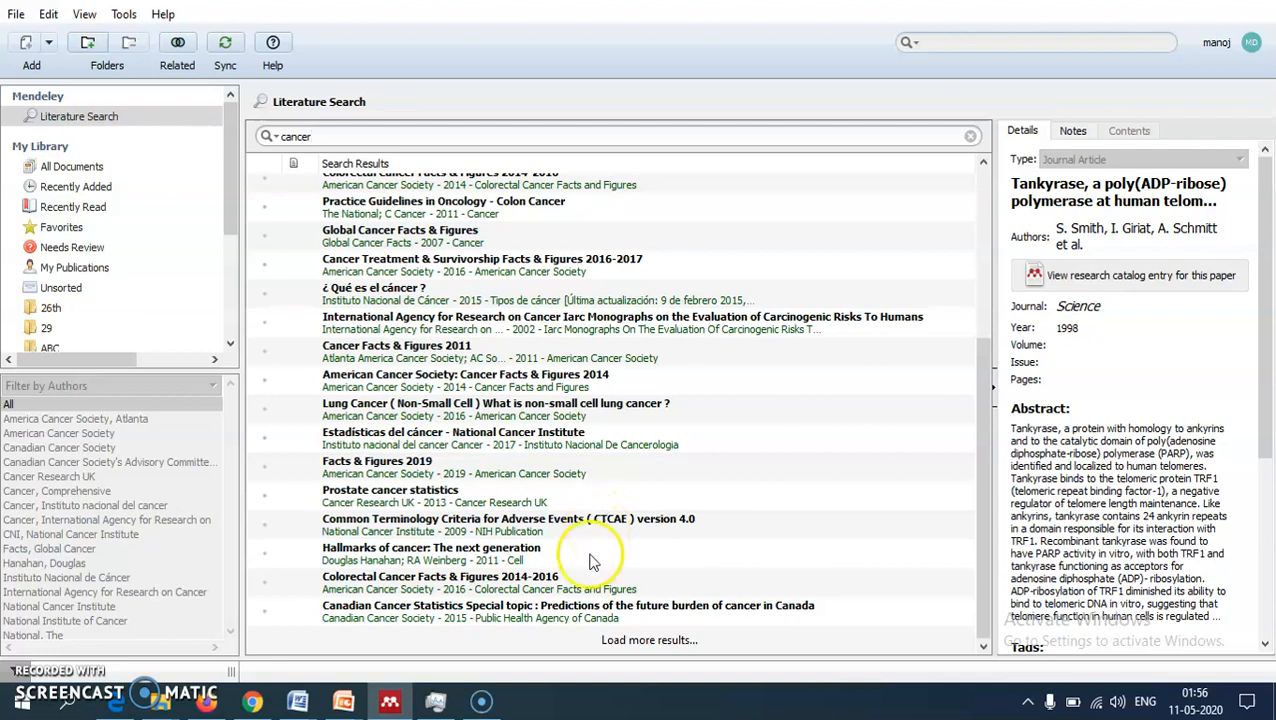
{"action": "left_click", "coordinate": [650, 641]}
{"action": "scroll", "coordinate": [650, 541], "scroll_direction": "down", "scroll_amount": 7}
{"action": "scroll", "coordinate": [651, 544], "scroll_direction": "down", "scroll_amount": 4}
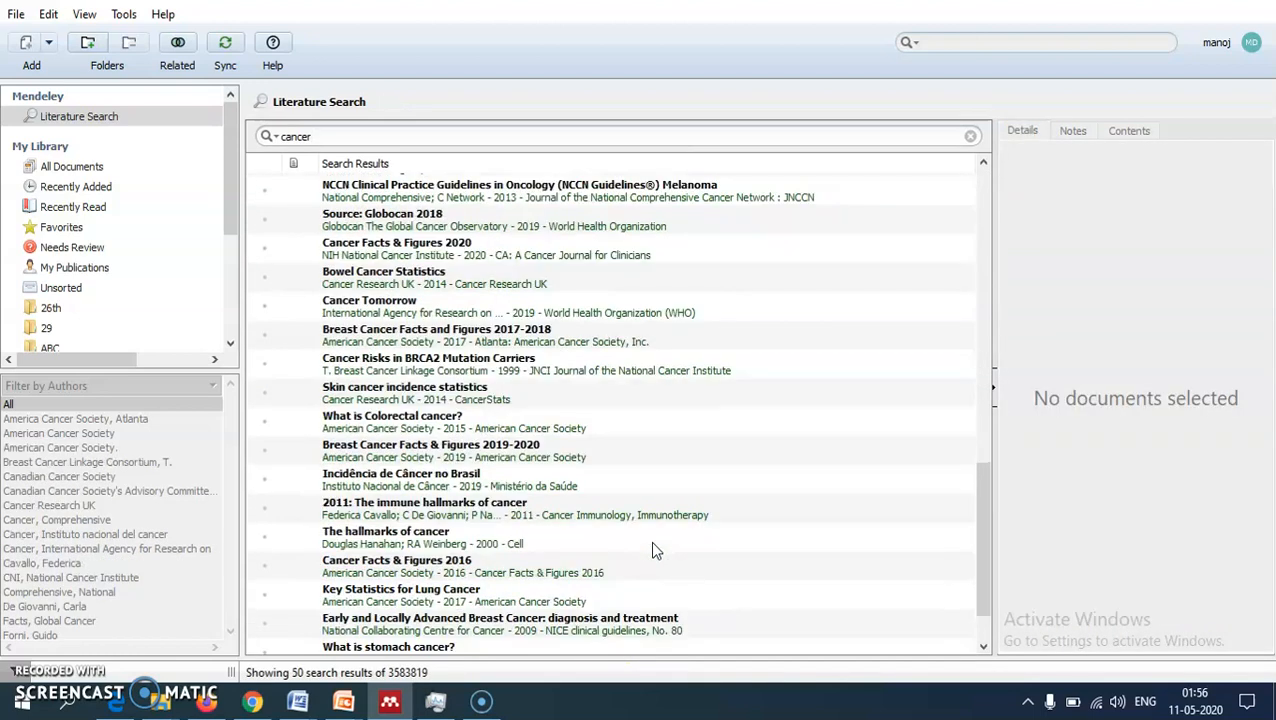
{"action": "left_click", "coordinate": [630, 643]}
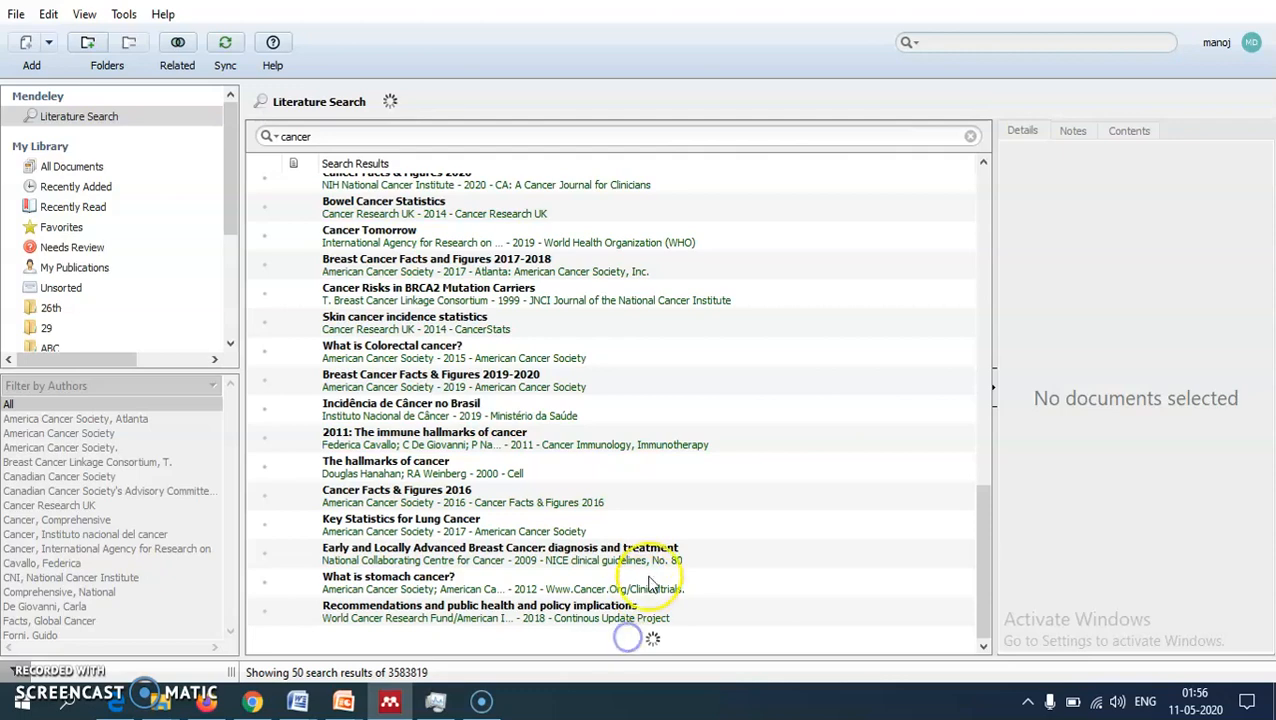
Step: Load one more batch of cancer results and browse the extended list before returning to its beginning
{"action": "scroll", "coordinate": [650, 575], "scroll_direction": "down", "scroll_amount": 9}
{"action": "scroll", "coordinate": [648, 569], "scroll_direction": "down", "scroll_amount": 7}
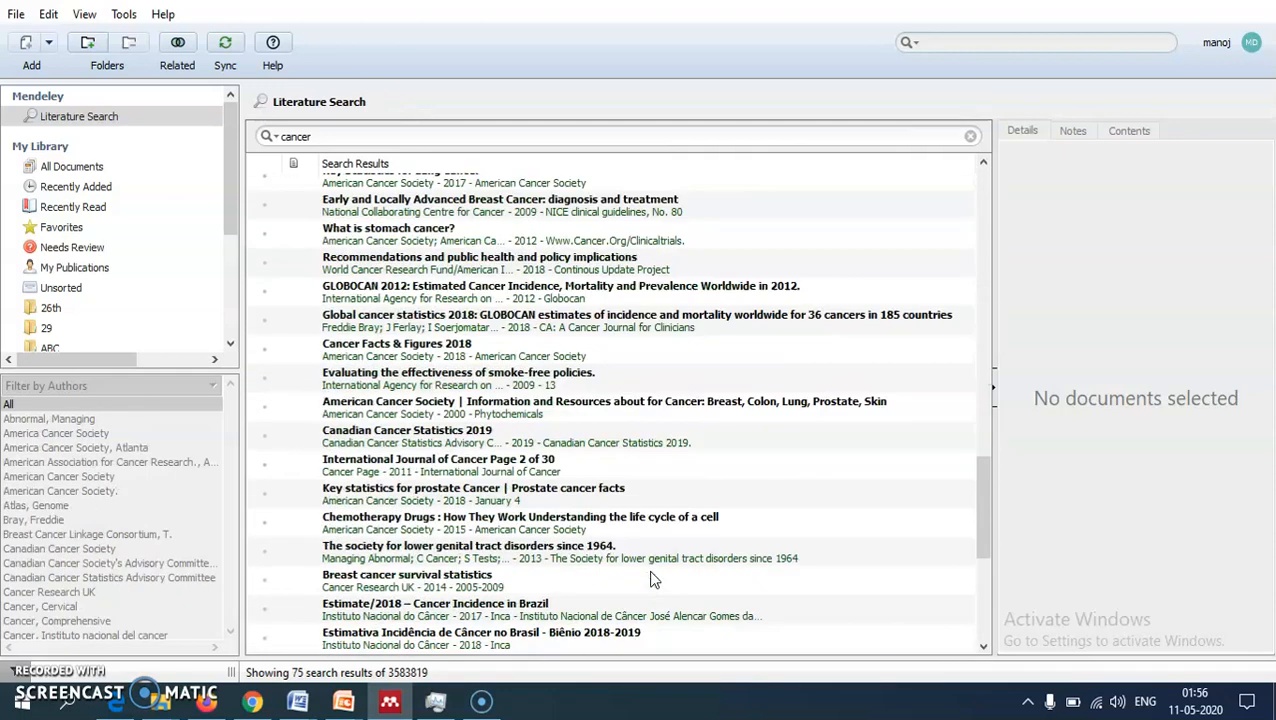
{"action": "scroll", "coordinate": [582, 607], "scroll_direction": "down", "scroll_amount": 3}
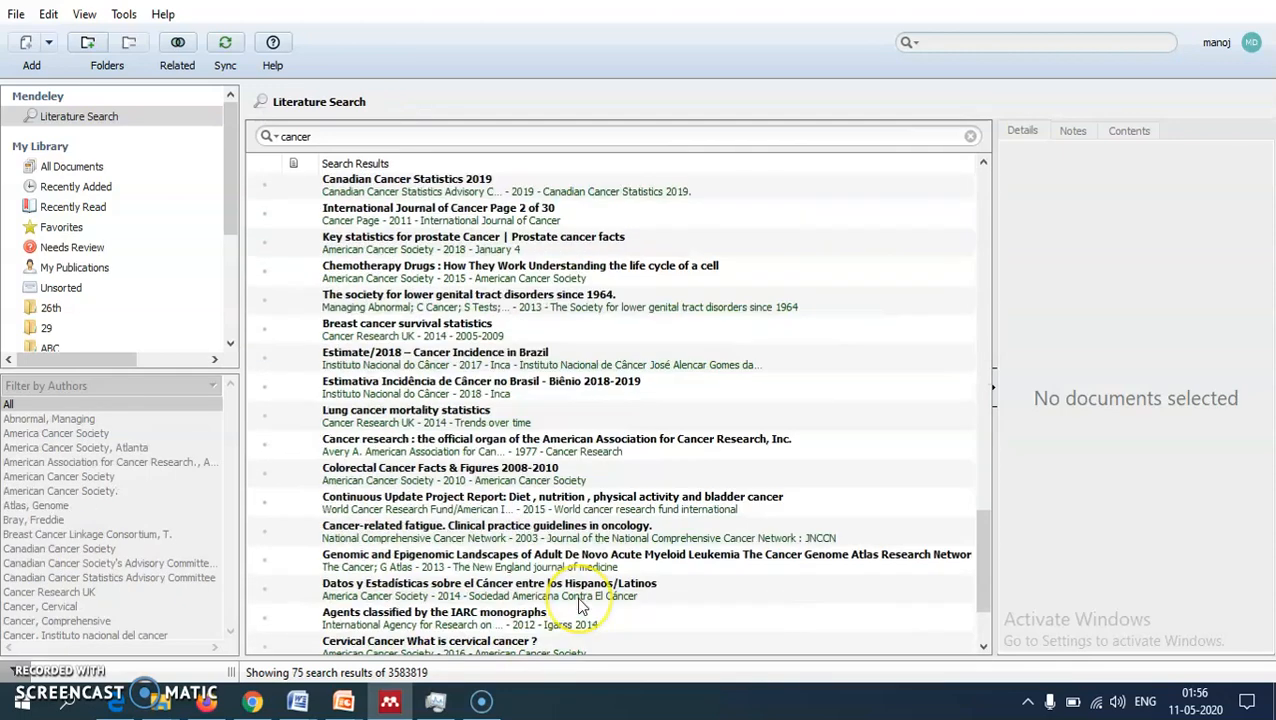
{"action": "scroll", "coordinate": [582, 607], "scroll_direction": "down", "scroll_amount": 2}
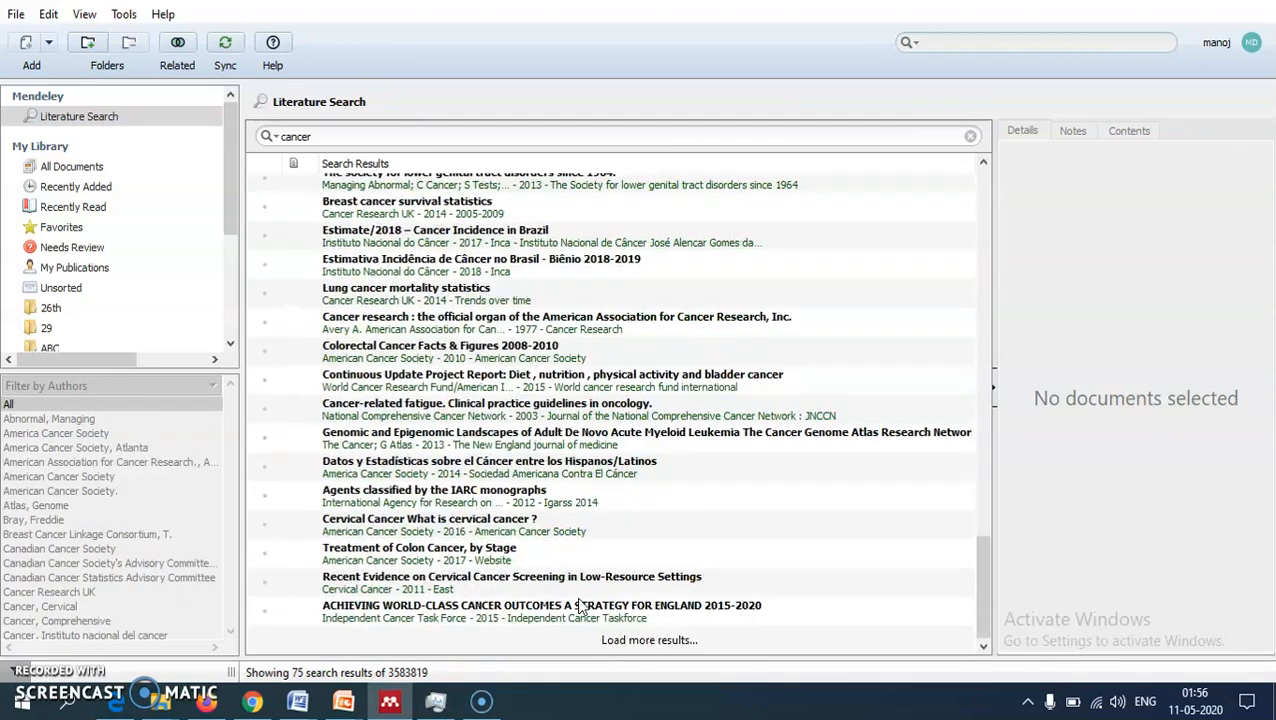
{"action": "left_click", "coordinate": [632, 641]}
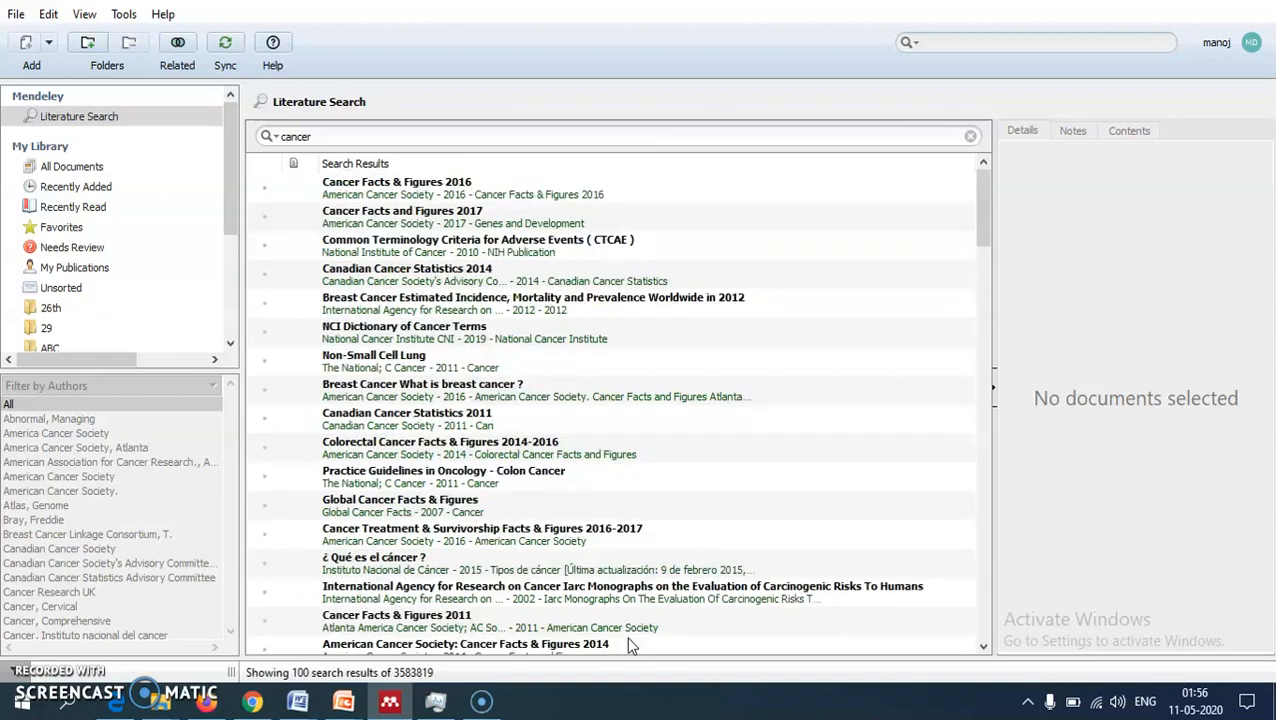
{"action": "scroll", "coordinate": [625, 633], "scroll_direction": "down", "scroll_amount": 3}
{"action": "scroll", "coordinate": [625, 633], "scroll_direction": "down", "scroll_amount": 4}
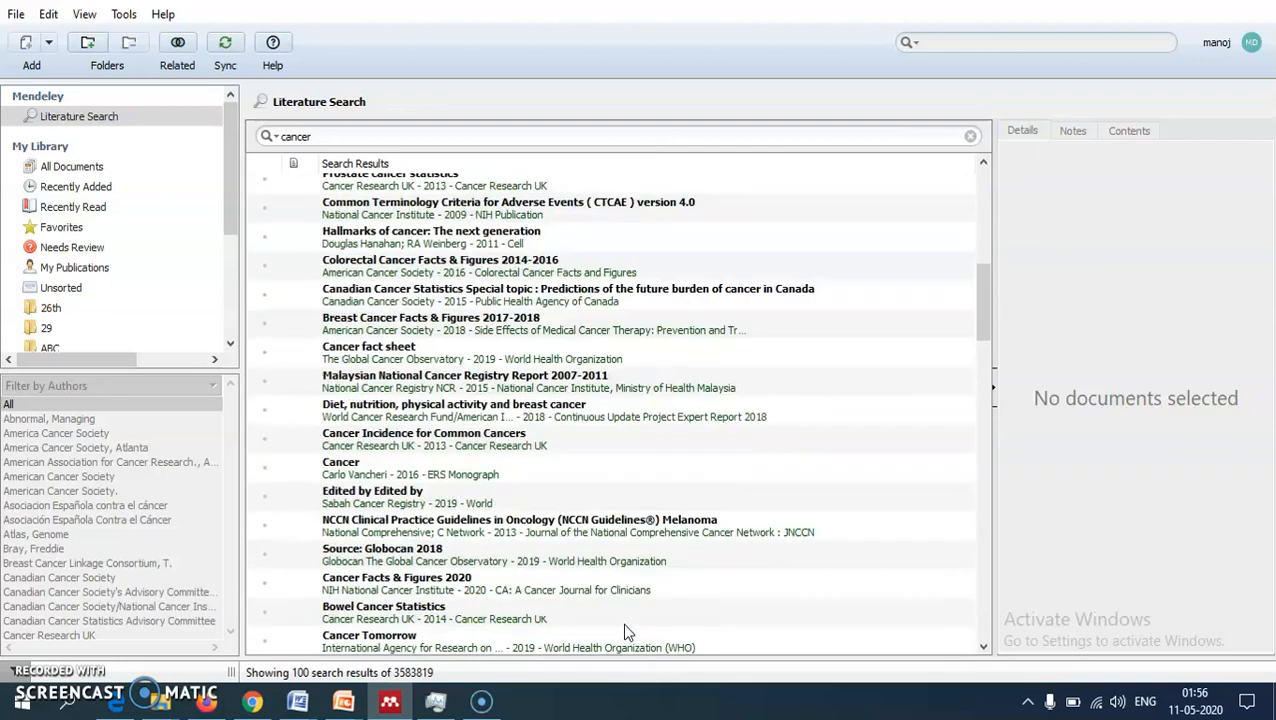
{"action": "scroll", "coordinate": [625, 633], "scroll_direction": "down", "scroll_amount": 1}
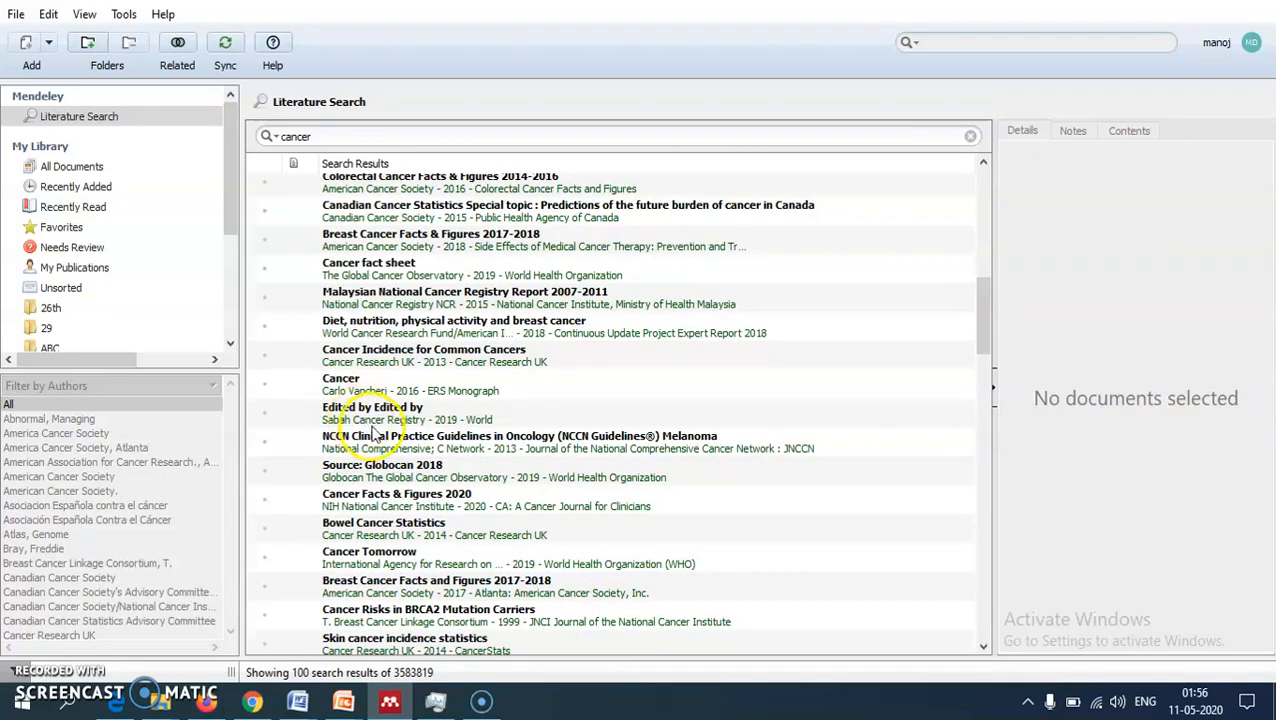
{"action": "scroll", "coordinate": [373, 432], "scroll_direction": "up", "scroll_amount": 4}
{"action": "scroll", "coordinate": [373, 432], "scroll_direction": "up", "scroll_amount": 4}
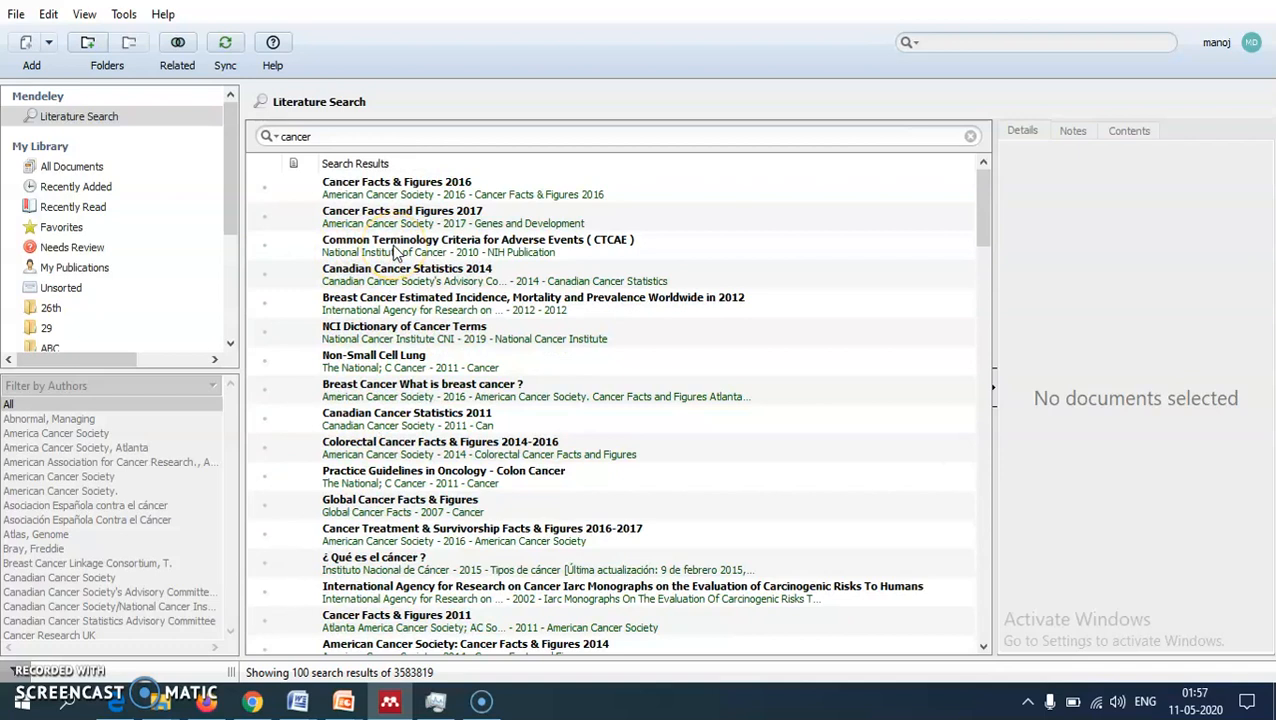
Step: Select the "Common Terminology Criteria for Adverse Events (CTCAE)" result and examine its publication details, abstract and tags
{"action": "left_click", "coordinate": [397, 249]}
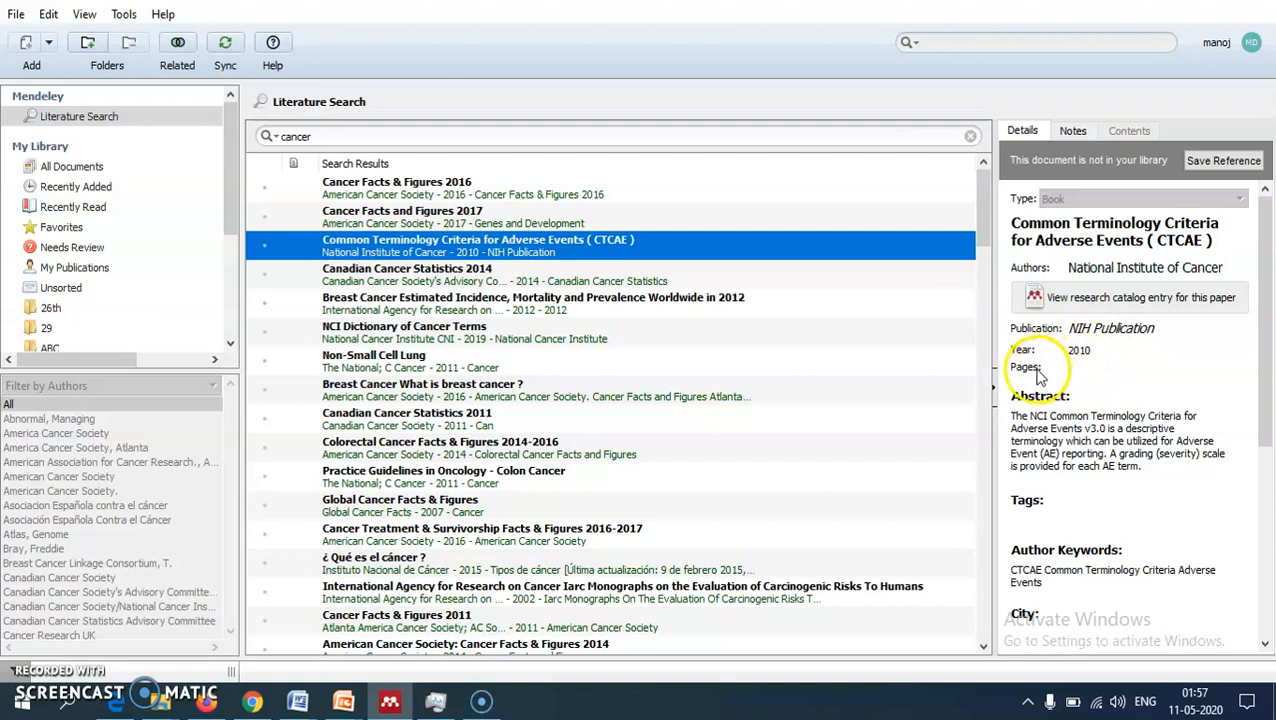
{"action": "left_click", "coordinate": [1105, 372]}
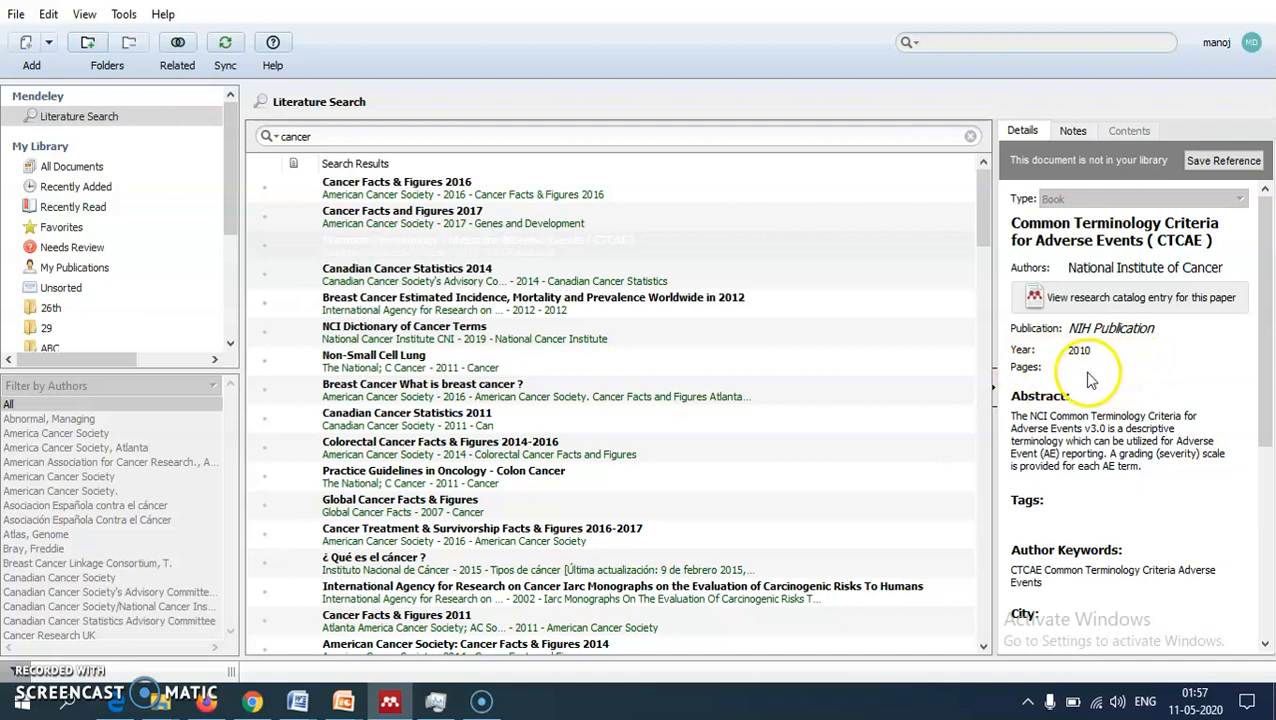
{"action": "left_click", "coordinate": [1041, 427]}
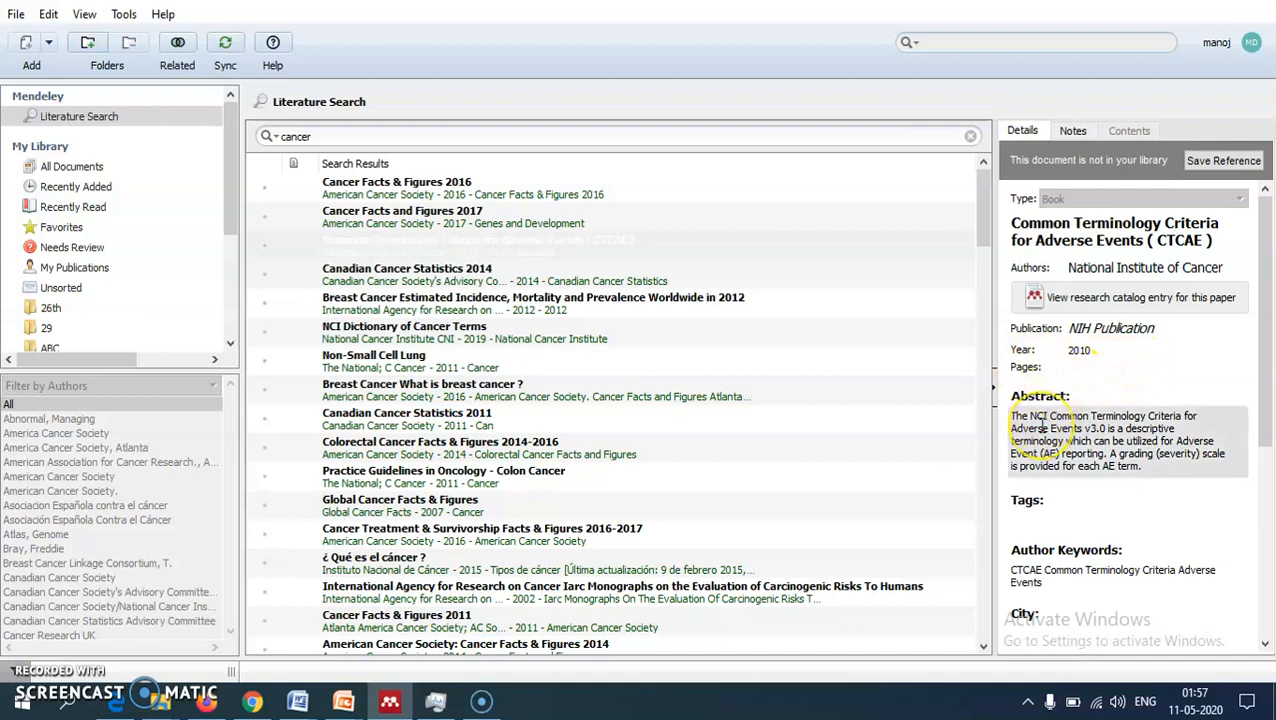
{"action": "scroll", "coordinate": [1041, 427], "scroll_direction": "down", "scroll_amount": 1}
{"action": "left_click", "coordinate": [1039, 384]}
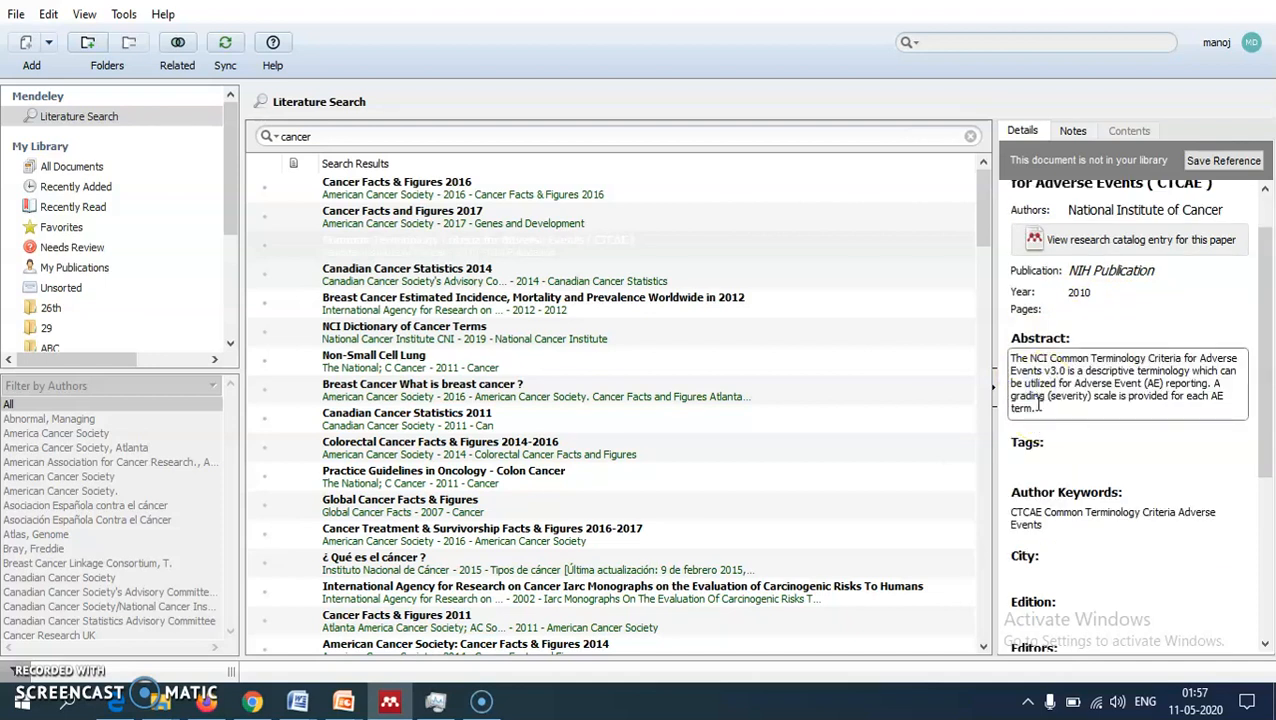
{"action": "left_click", "coordinate": [1043, 449]}
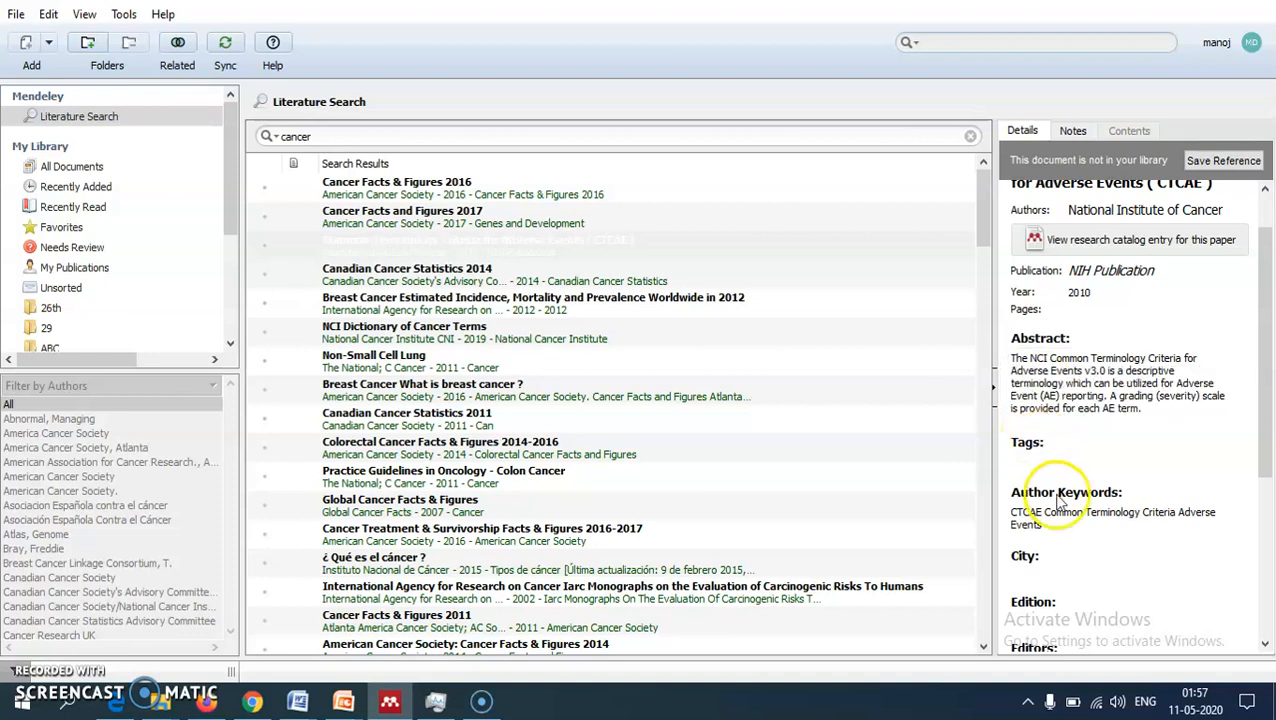
Step: Examine the reference's remaining details, including author keywords, city, edition, editors, publisher, URL and catalog IDs
{"action": "scroll", "coordinate": [1060, 502], "scroll_direction": "down", "scroll_amount": 2}
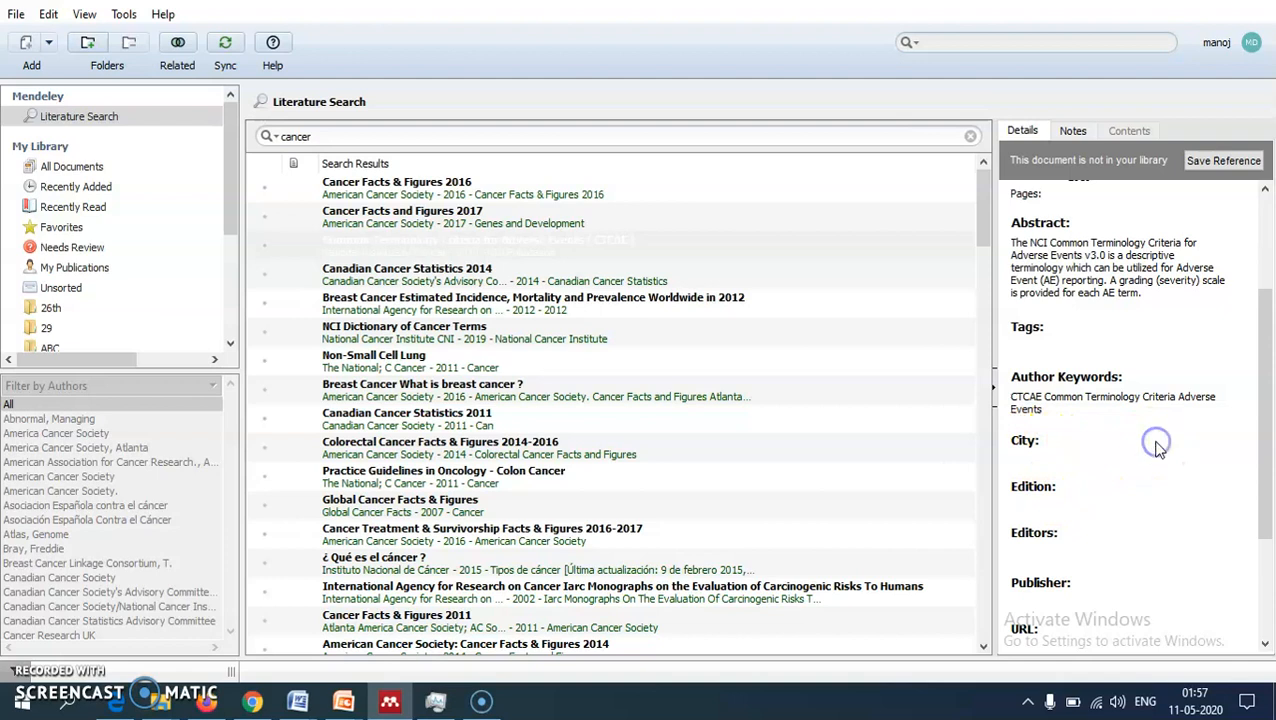
{"action": "left_click", "coordinate": [1087, 490]}
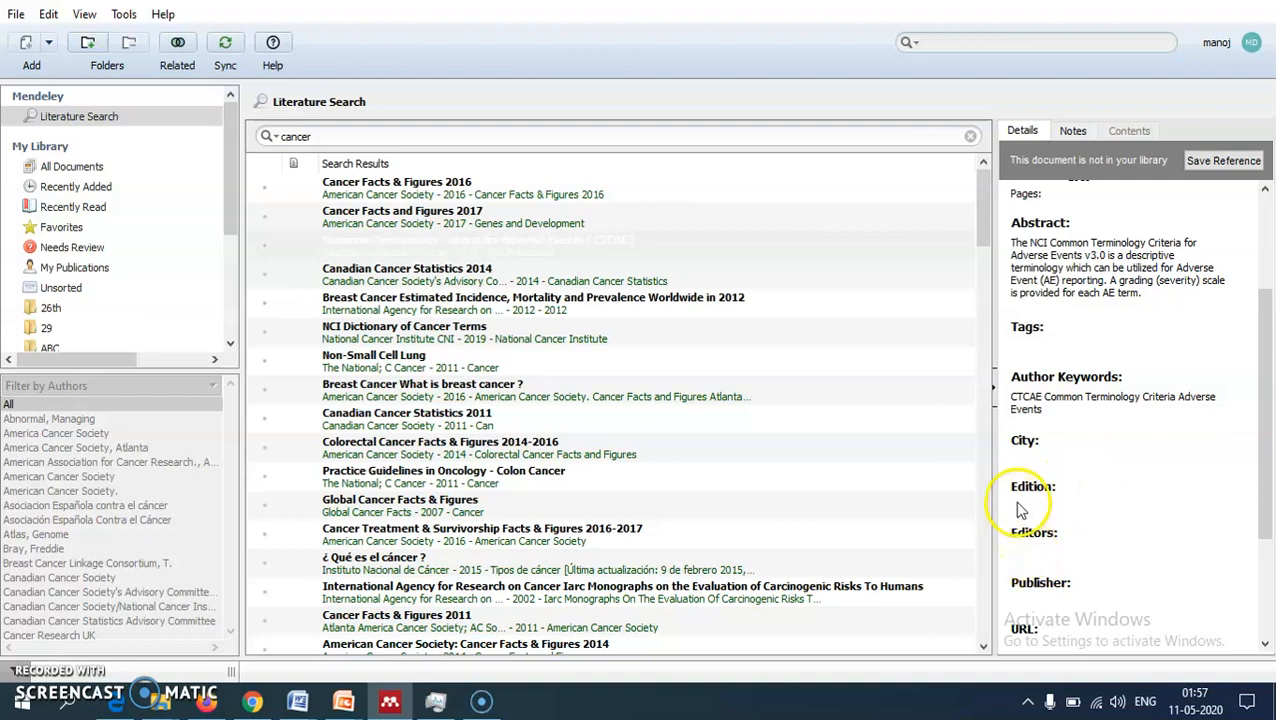
{"action": "left_click", "coordinate": [1028, 548]}
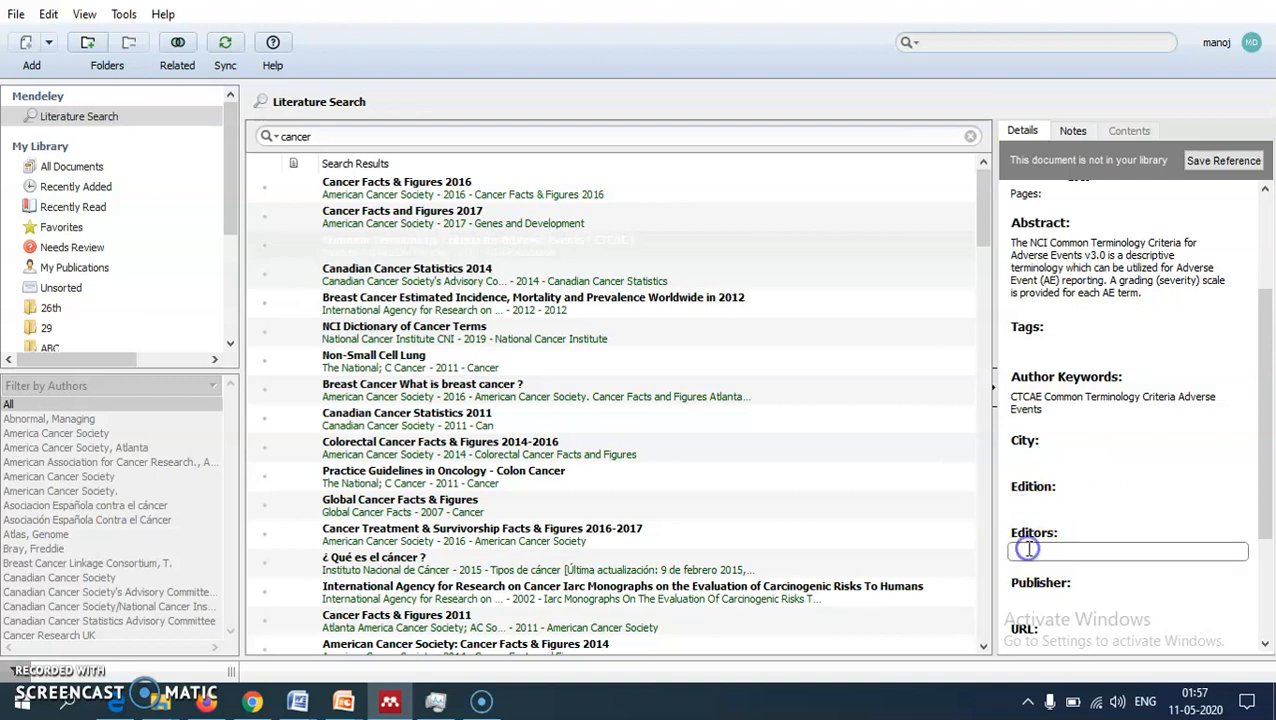
{"action": "scroll", "coordinate": [1028, 548], "scroll_direction": "down", "scroll_amount": 2}
{"action": "left_click", "coordinate": [1033, 490]}
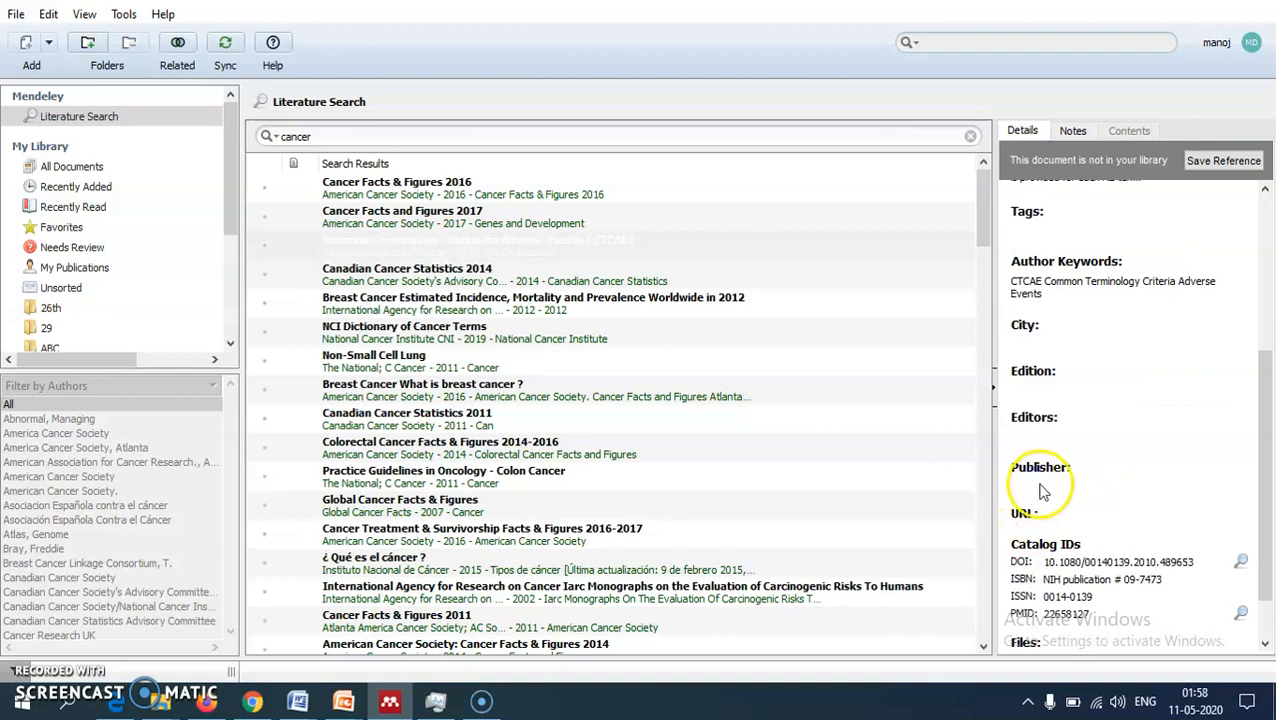
{"action": "left_click", "coordinate": [1022, 435]}
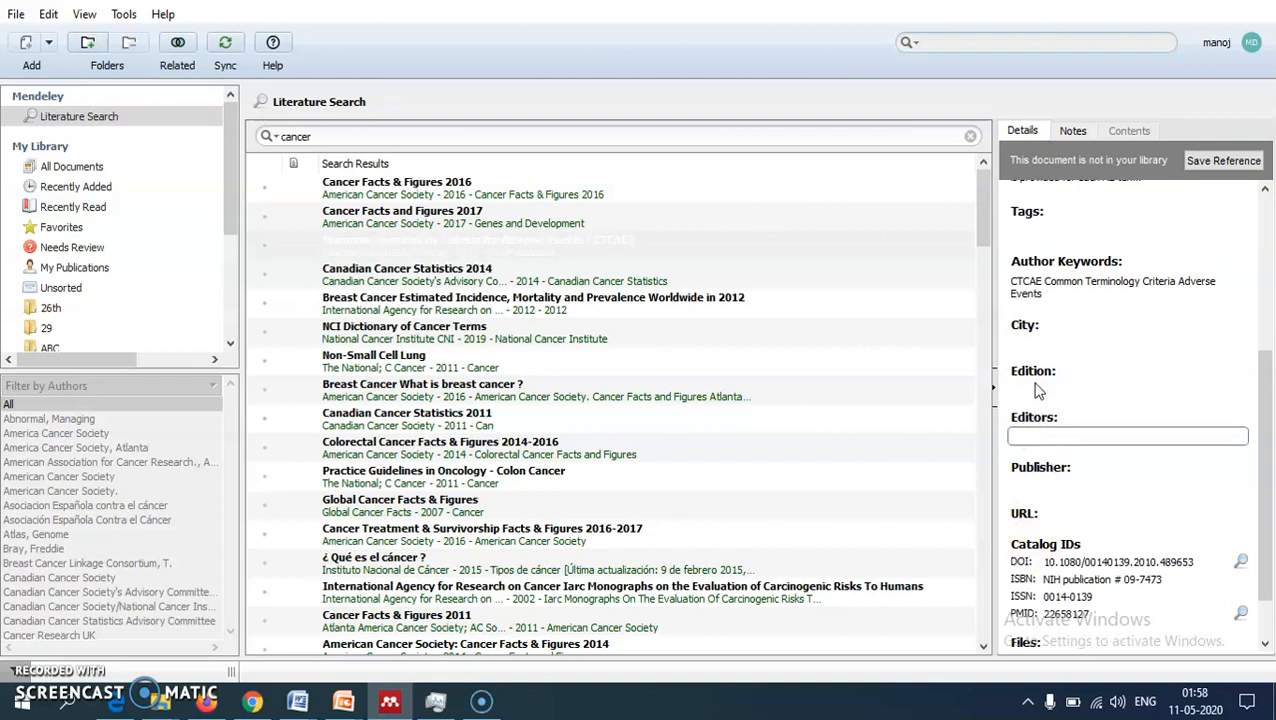
{"action": "scroll", "coordinate": [1038, 390], "scroll_direction": "up", "scroll_amount": 2}
{"action": "scroll", "coordinate": [1037, 390], "scroll_direction": "down", "scroll_amount": 3}
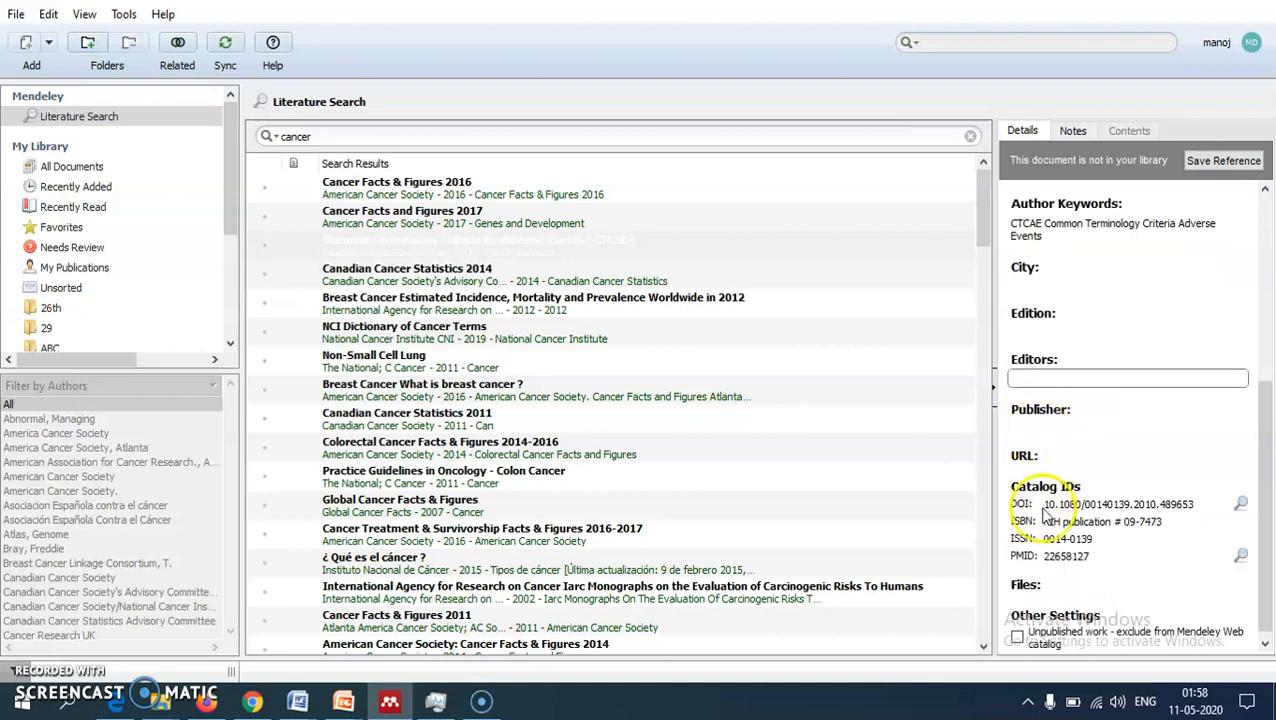
{"action": "scroll", "coordinate": [1044, 510], "scroll_direction": "down", "scroll_amount": 1}
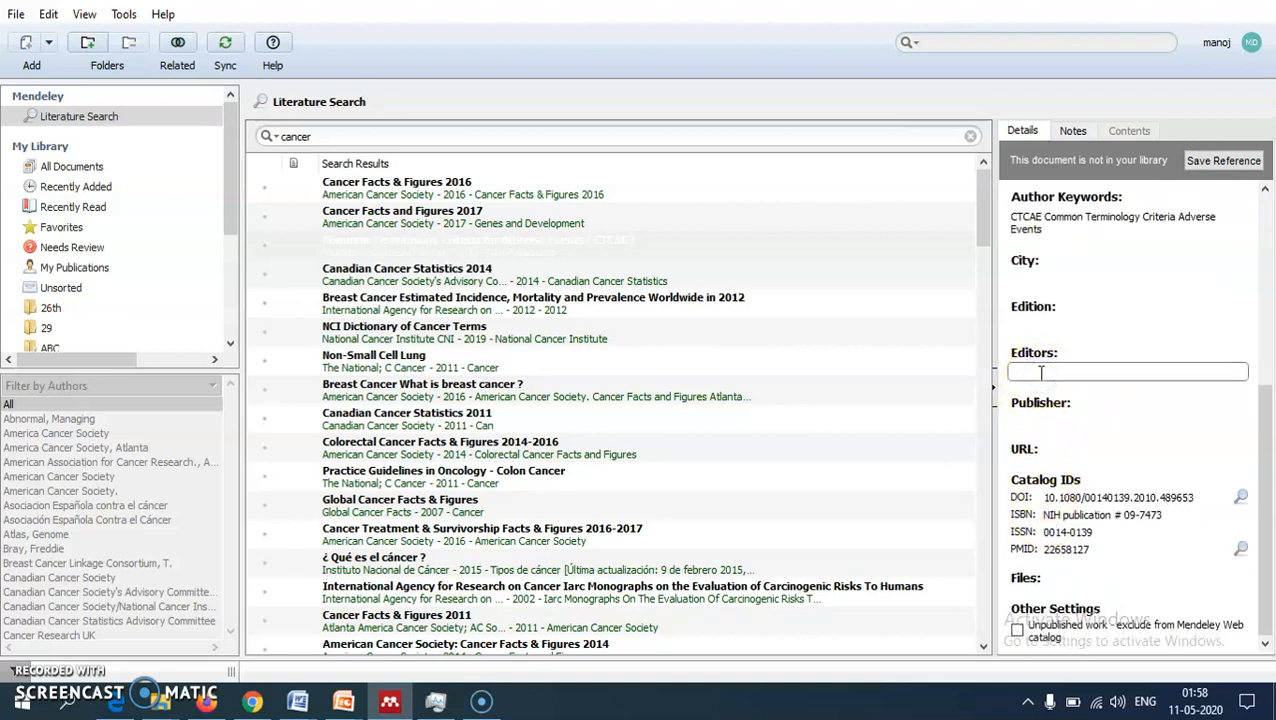
{"action": "scroll", "coordinate": [1050, 344], "scroll_direction": "up", "scroll_amount": 1}
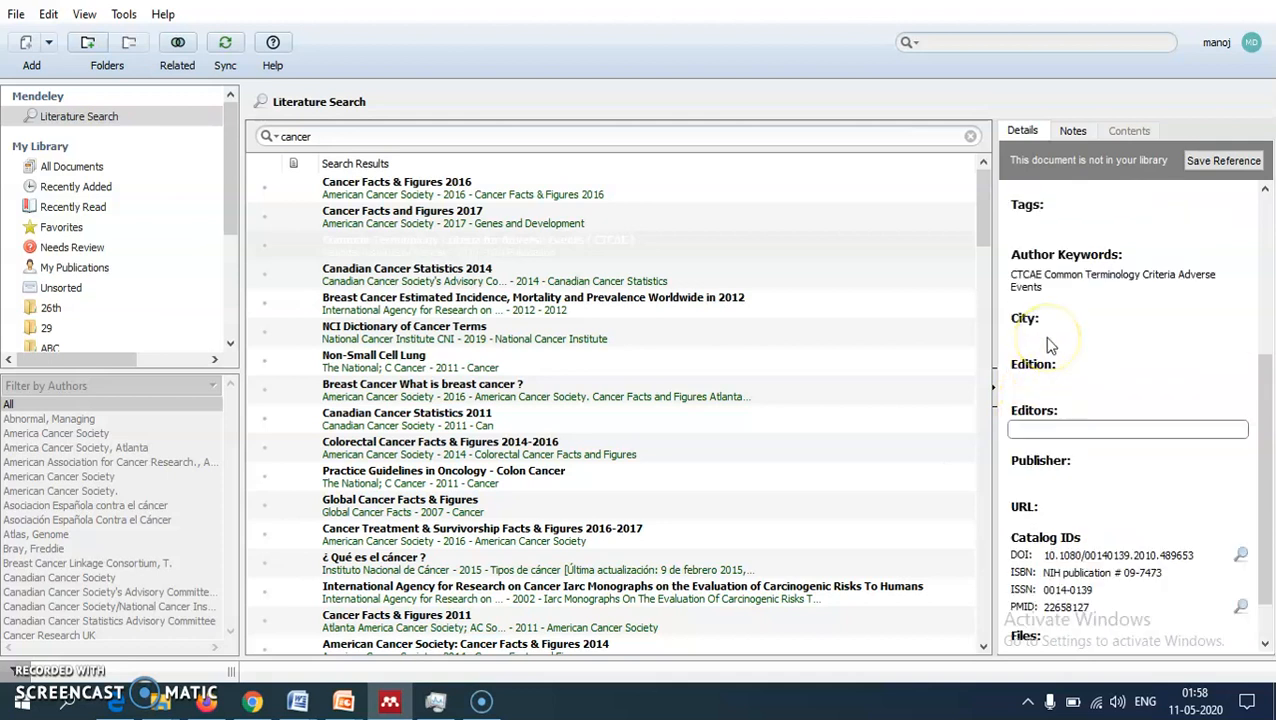
{"action": "scroll", "coordinate": [1125, 250], "scroll_direction": "up", "scroll_amount": 5}
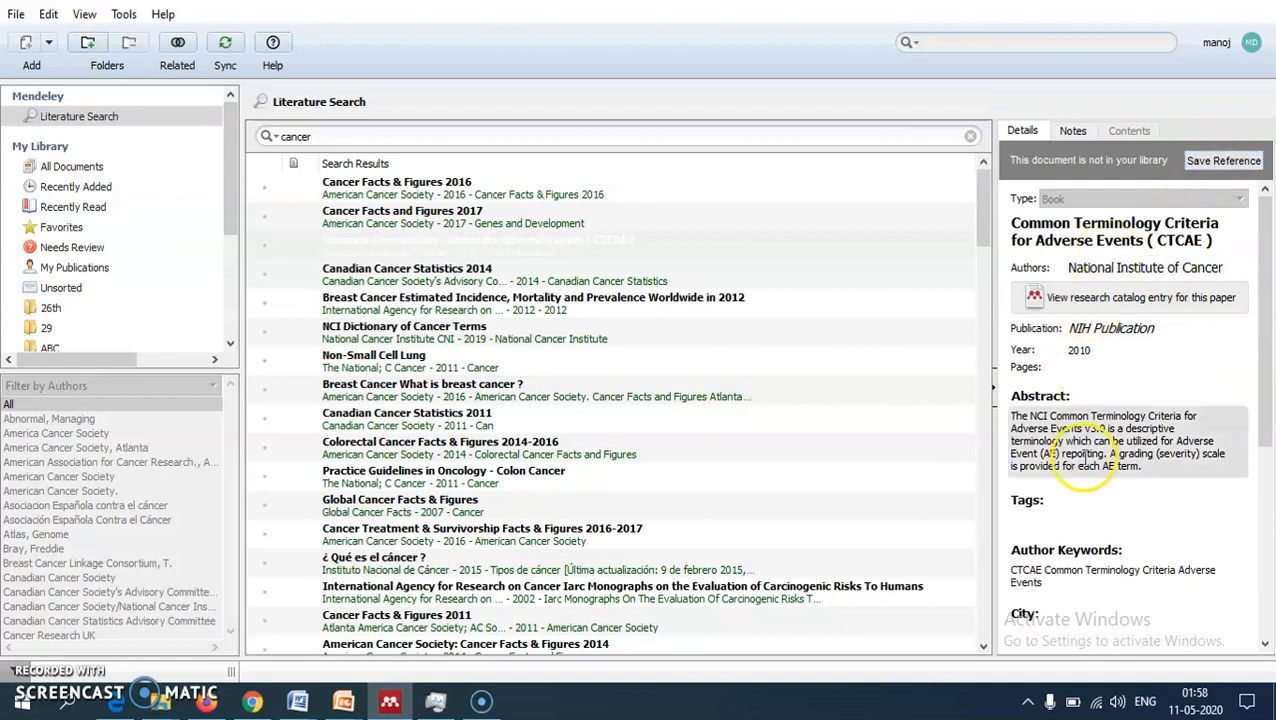
Step: Save the Common Terminology Criteria for Adverse Events reference to the library and synchronize the library
{"action": "left_click", "coordinate": [1203, 162]}
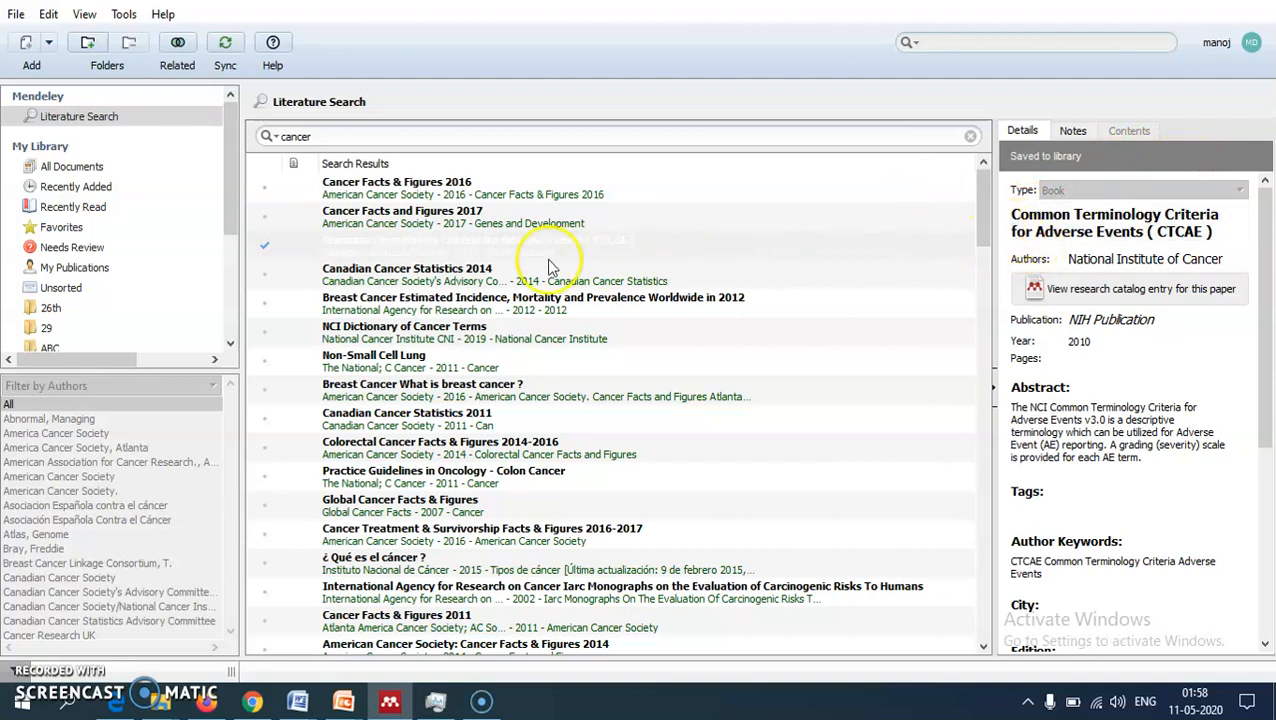
{"action": "left_click", "coordinate": [266, 252]}
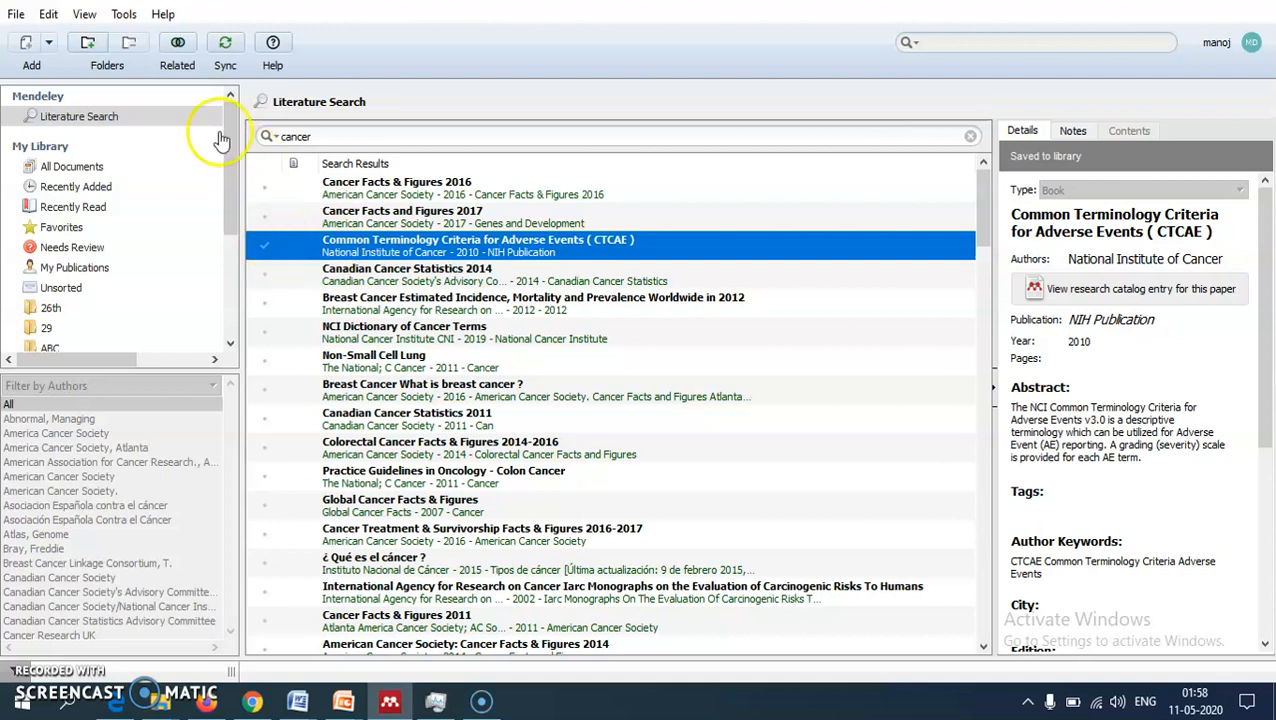
{"action": "left_click", "coordinate": [225, 46]}
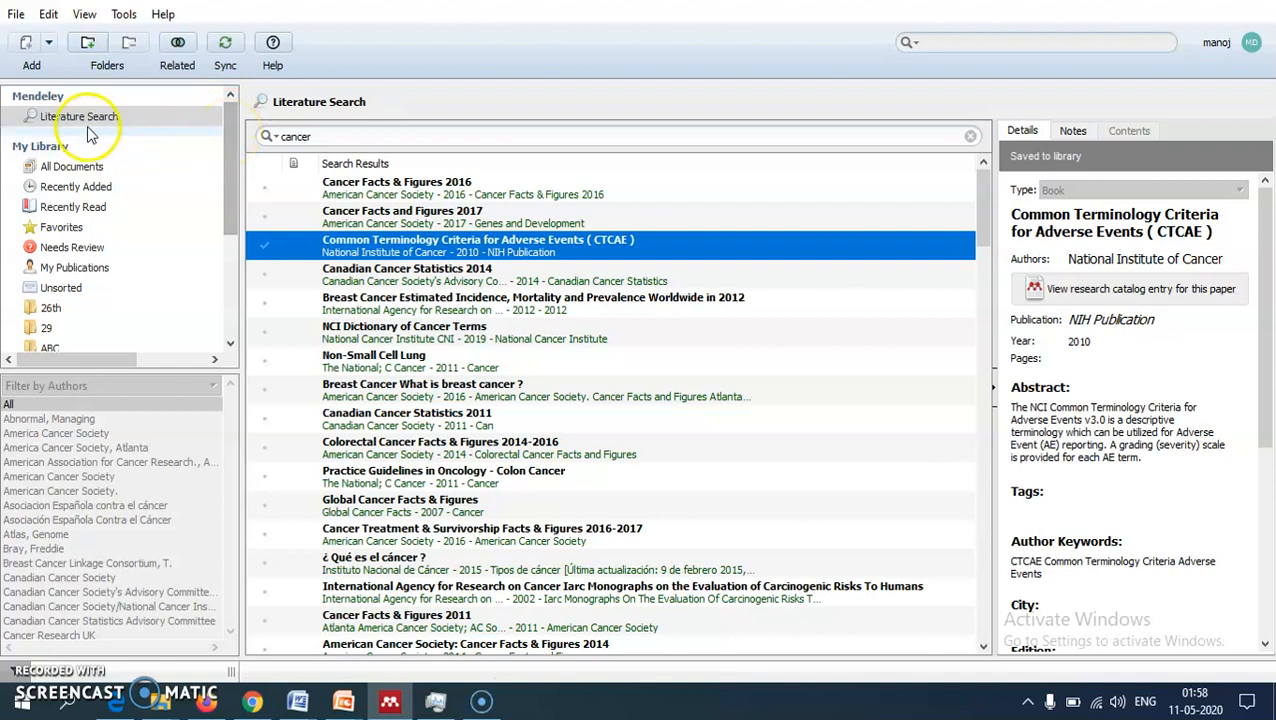
Step: Open All Documents and search the library for "comm"
{"action": "left_click", "coordinate": [67, 168]}
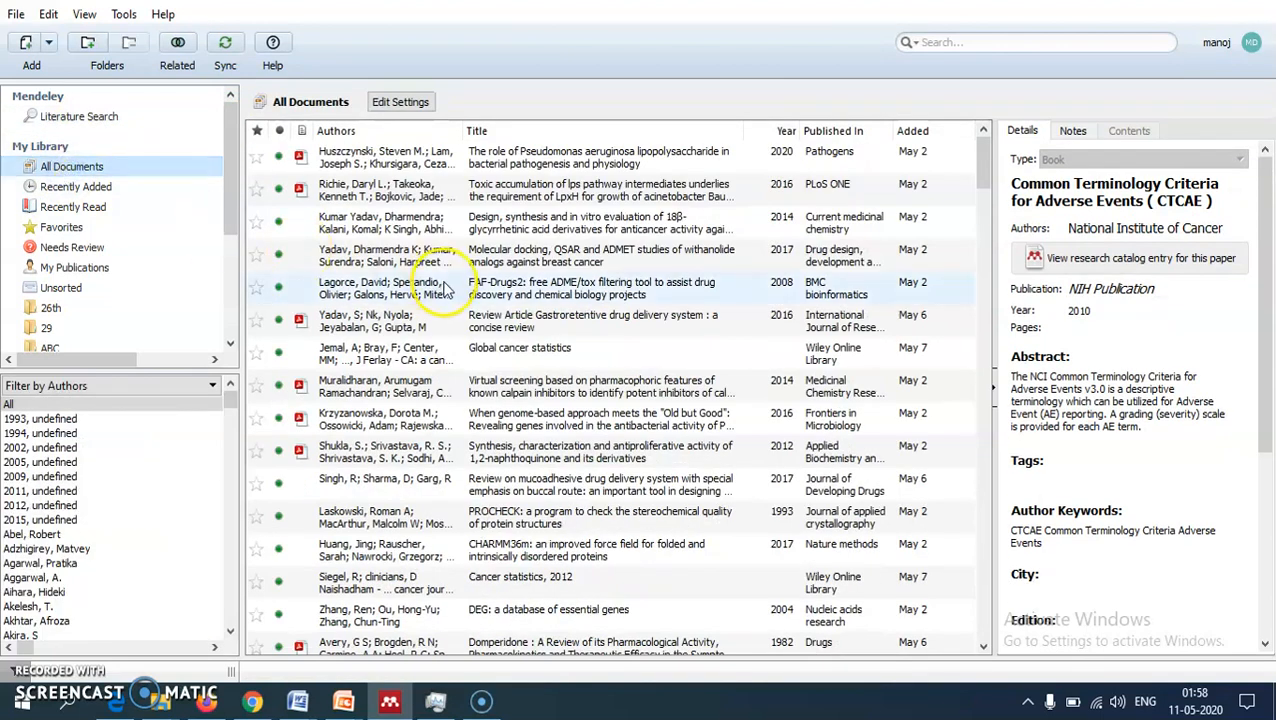
{"action": "left_click", "coordinate": [950, 43]}
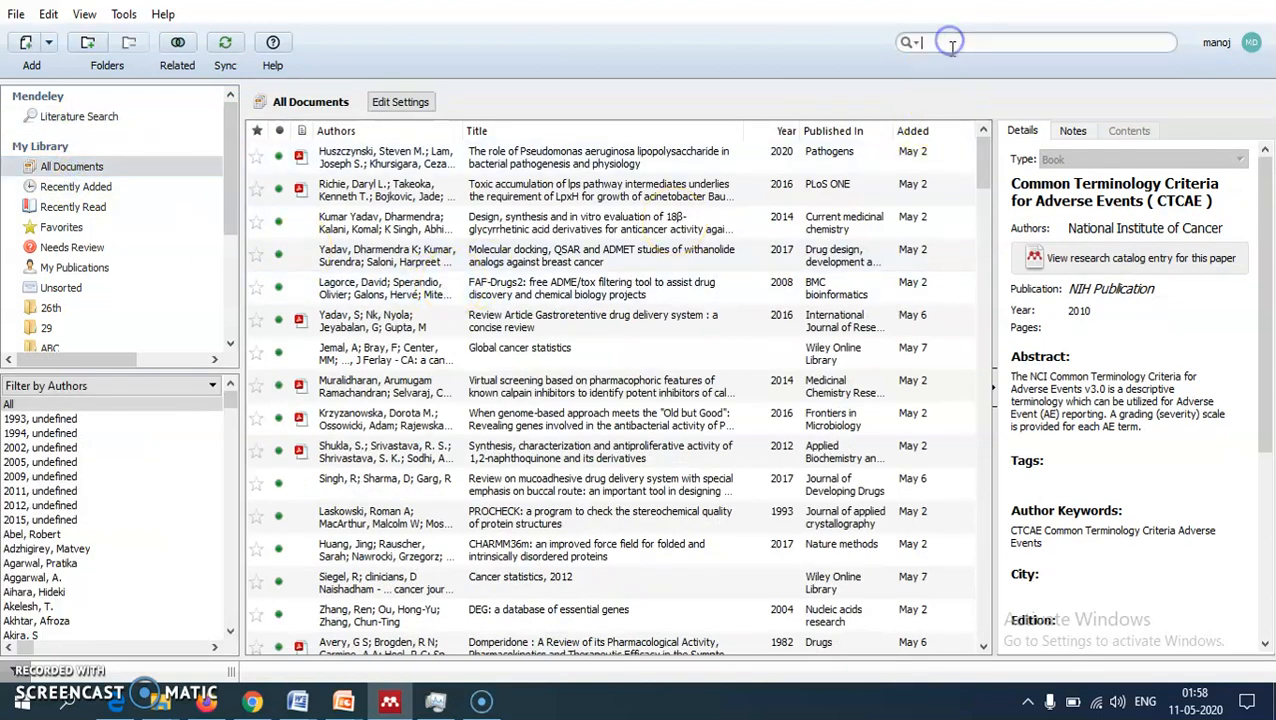
{"action": "type", "text": "com"}
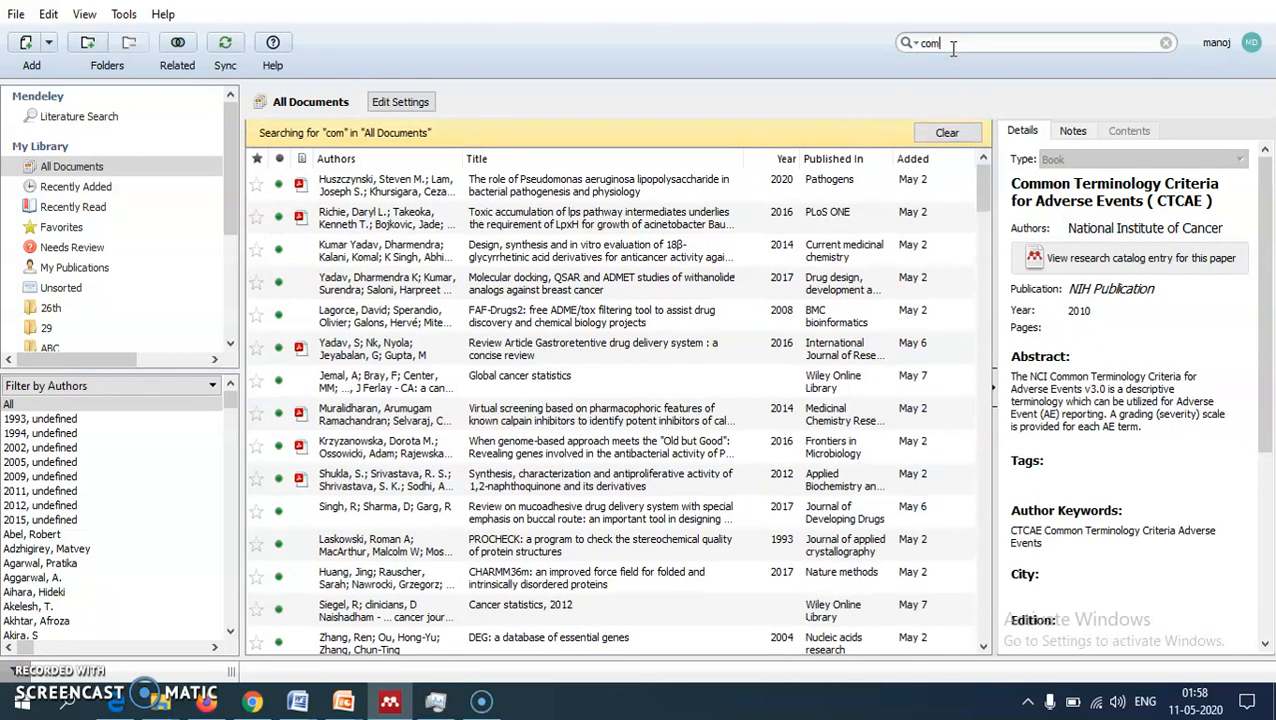
{"action": "type", "text": "man"}
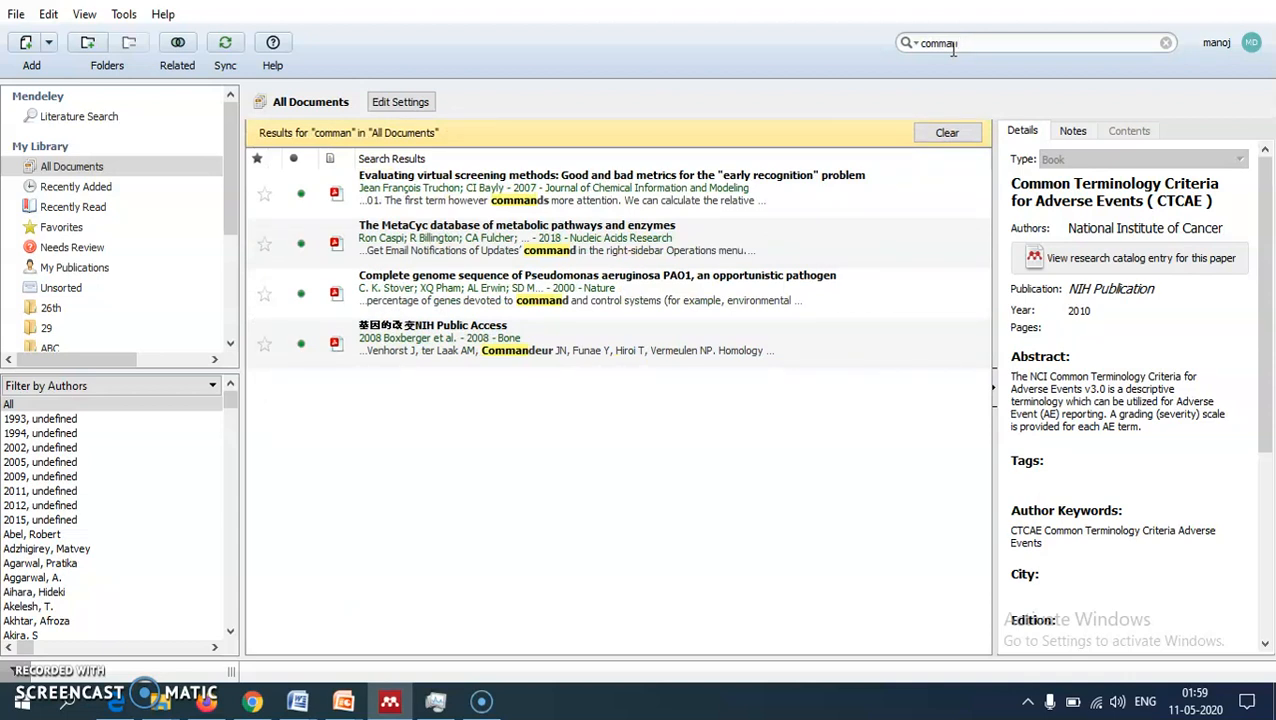
{"action": "key", "text": "BackSpace"}
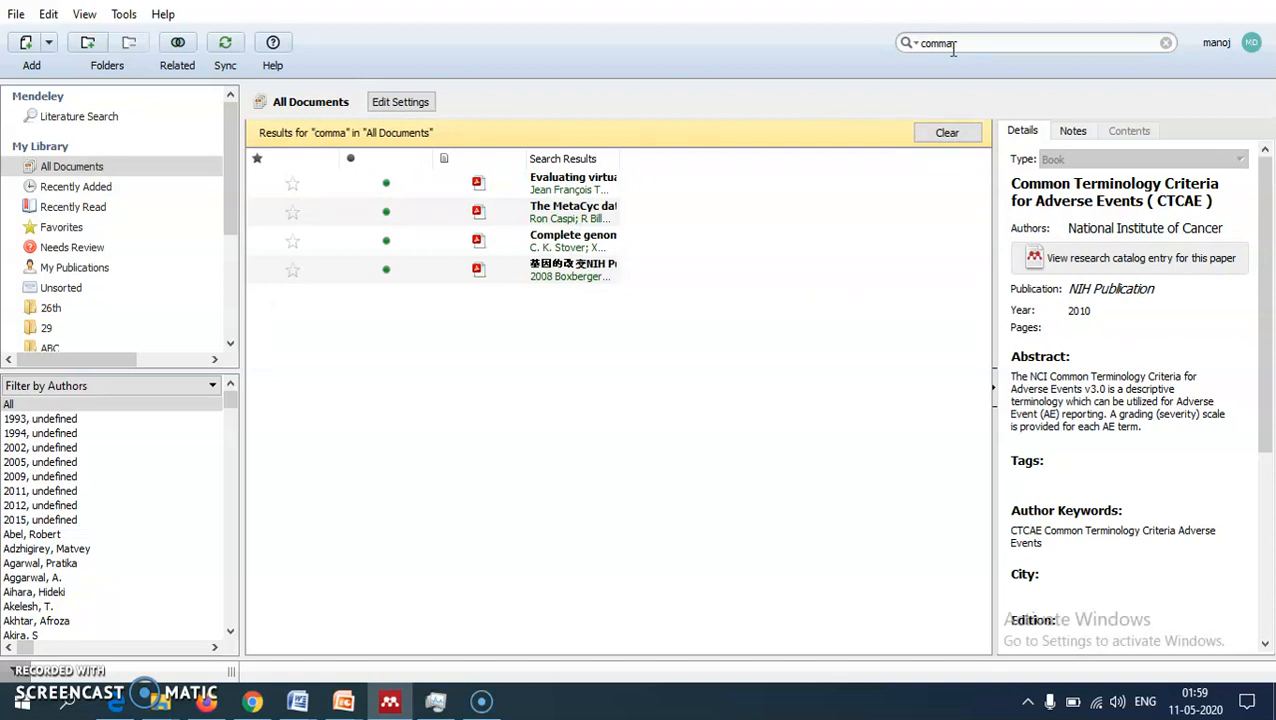
{"action": "key", "text": "BackSpace"}
{"action": "key", "text": "BackSpace"}
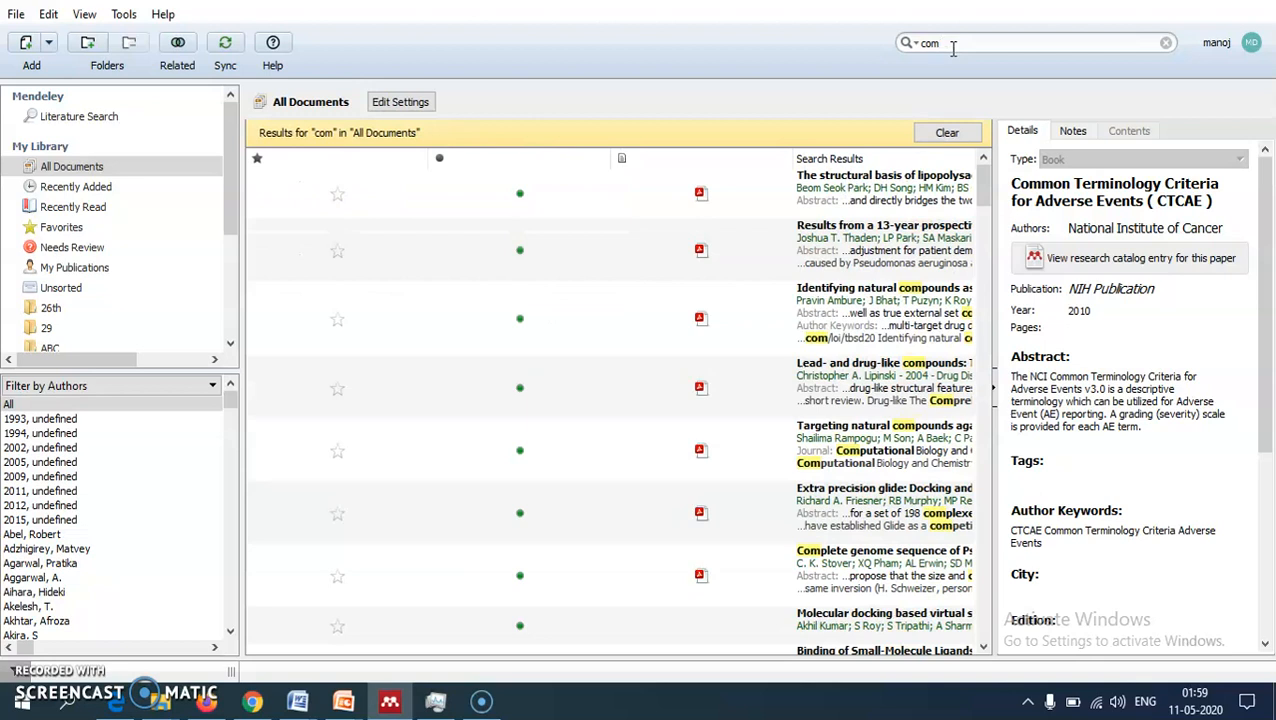
{"action": "type", "text": "m"}
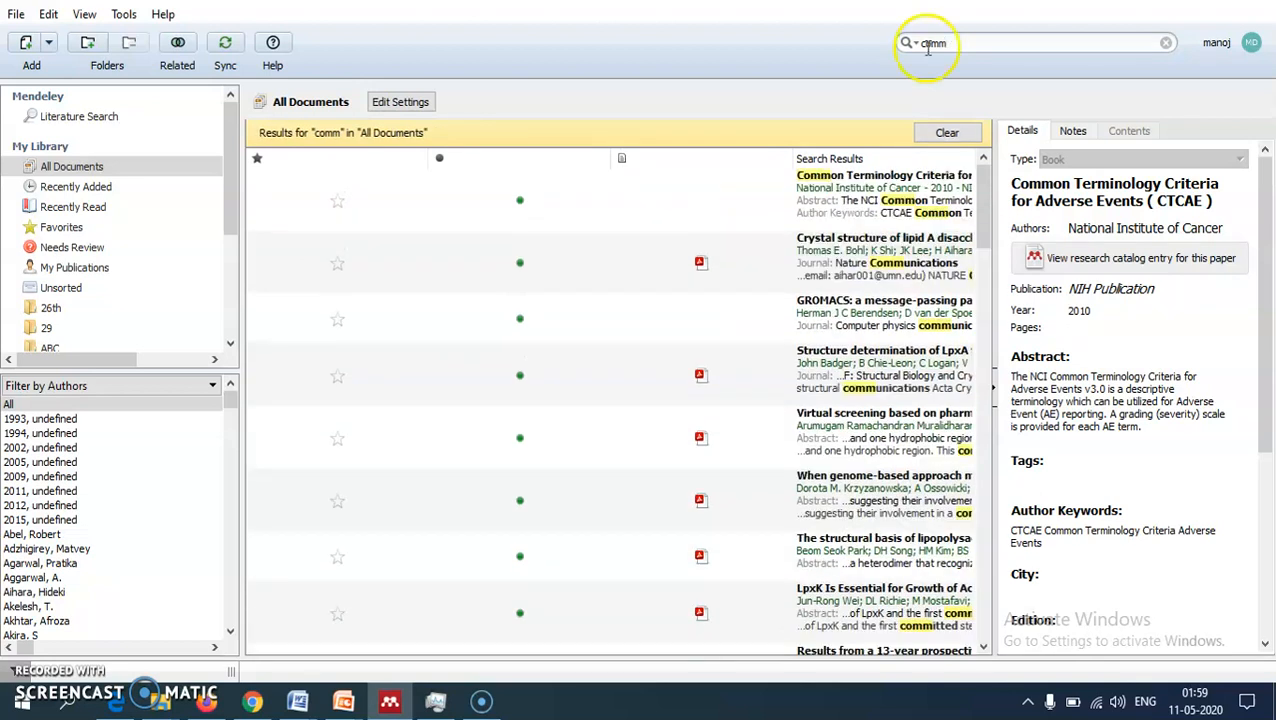
Step: Select the Common Terminology Criteria for Adverse Events entry and widen the Search Results column to show the full title
{"action": "left_click", "coordinate": [862, 195]}
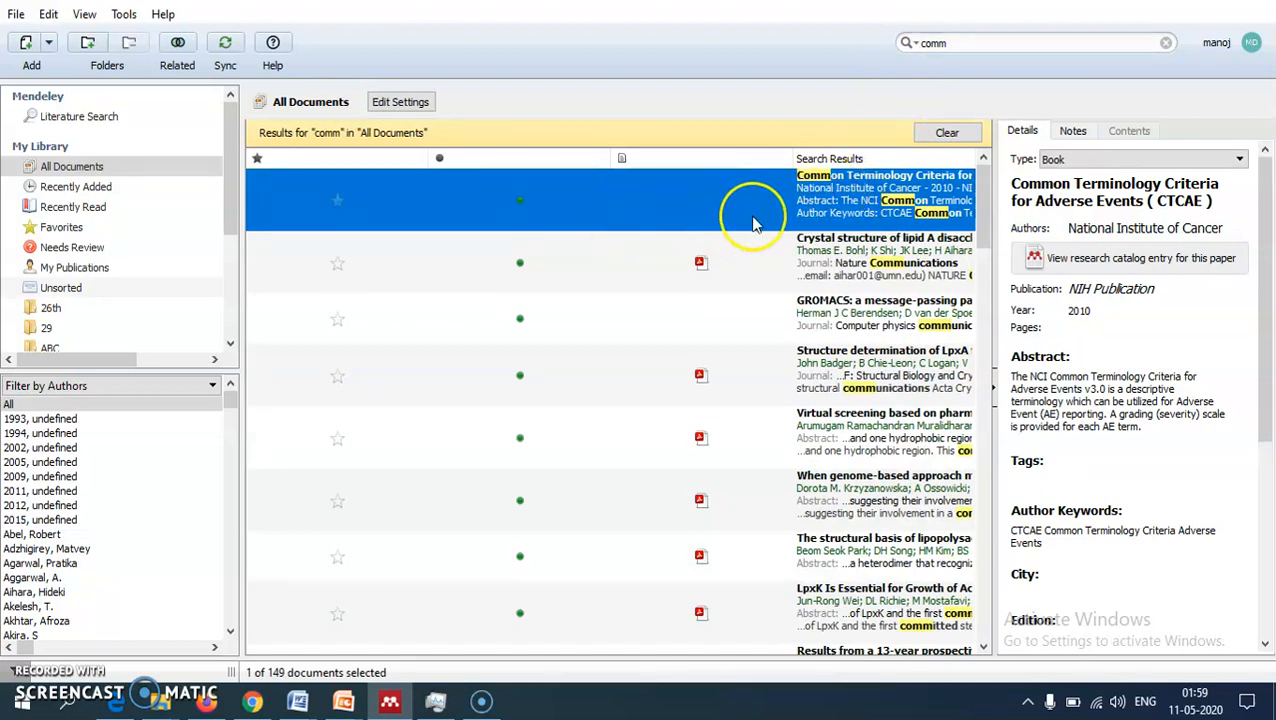
{"action": "left_click_drag", "start_coordinate": [786, 158], "coordinate": [457, 185]}
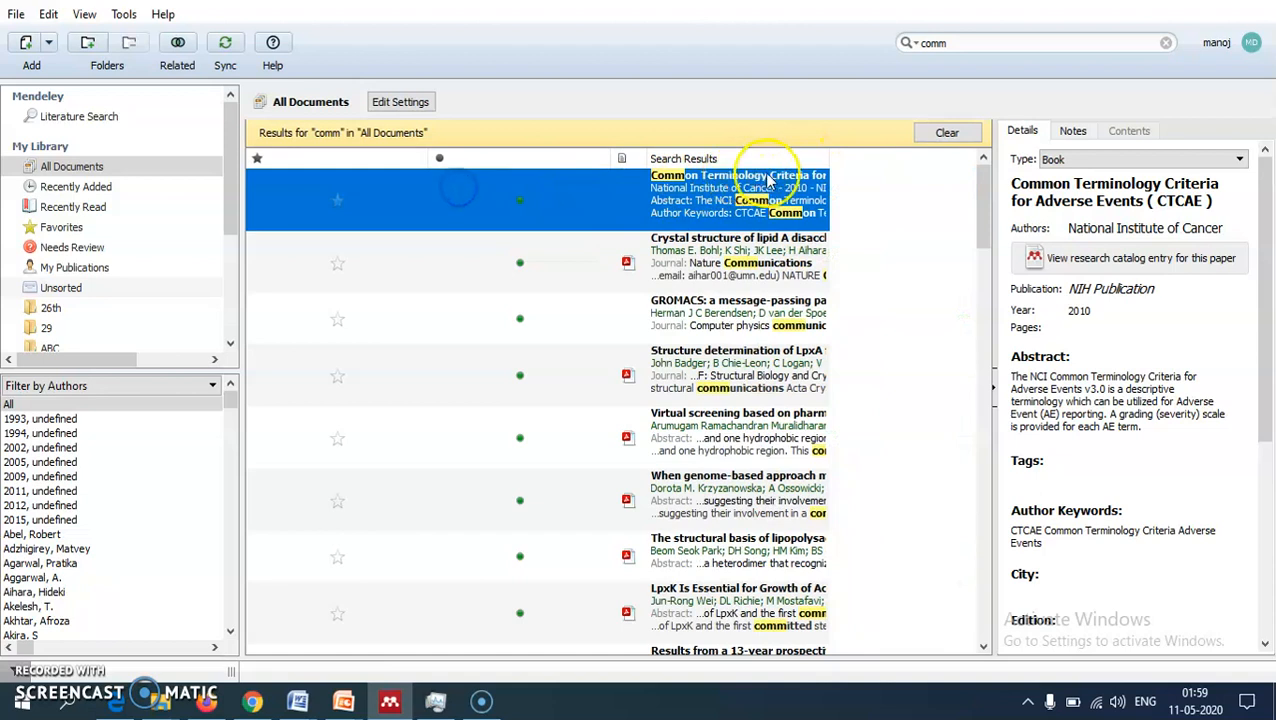
{"action": "left_click_drag", "start_coordinate": [829, 160], "coordinate": [977, 167]}
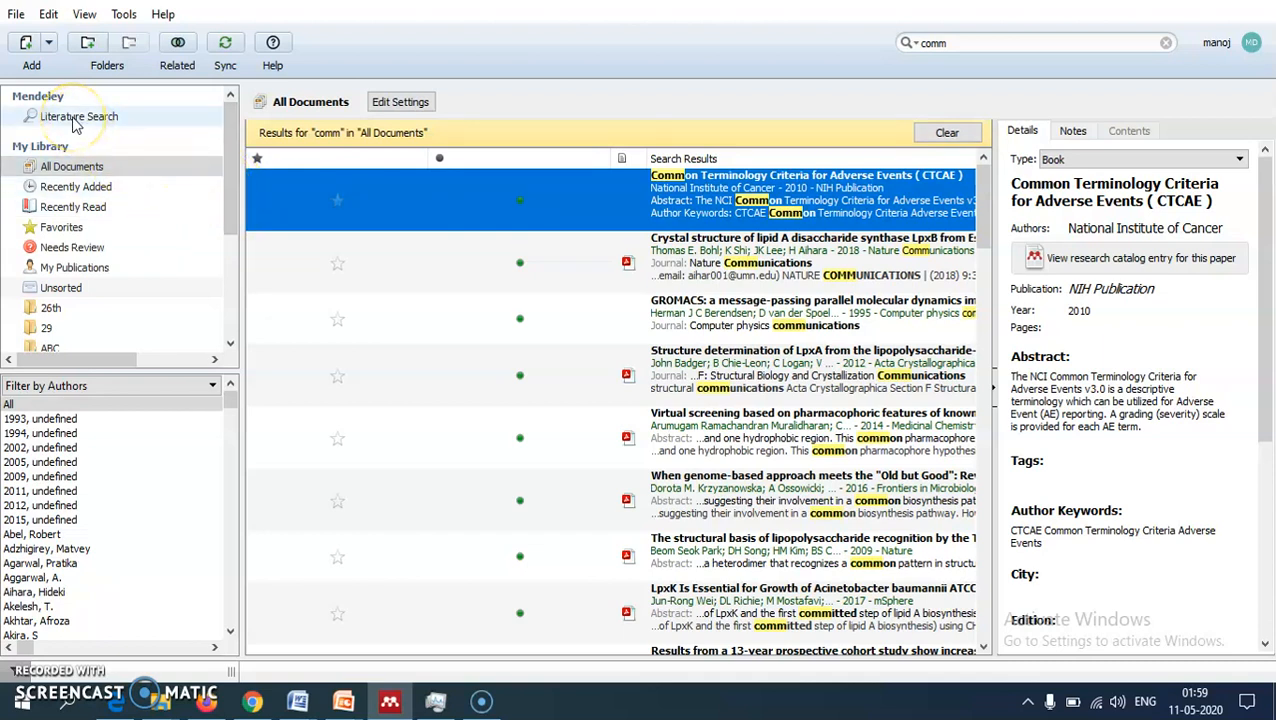
{"action": "left_click", "coordinate": [112, 122]}
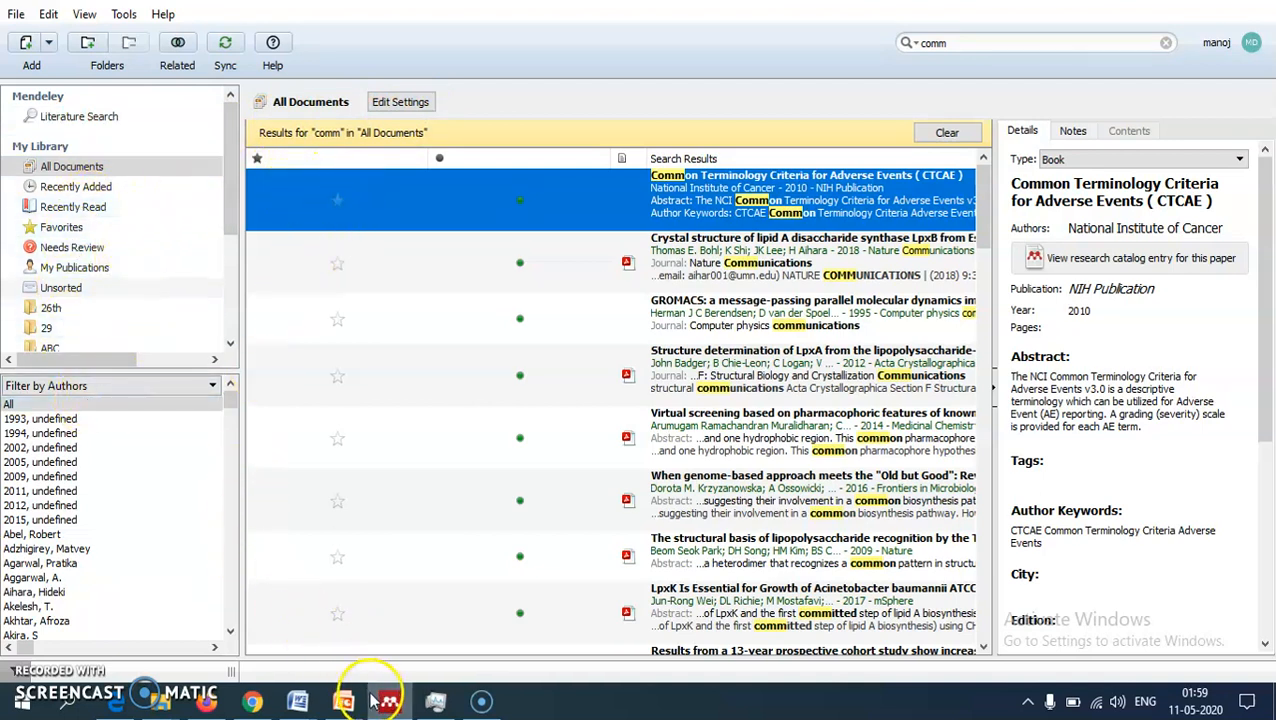
Step: Switch to Google Chrome and open the Google home page from the search results
{"action": "mouse_move", "coordinate": [253, 703]}
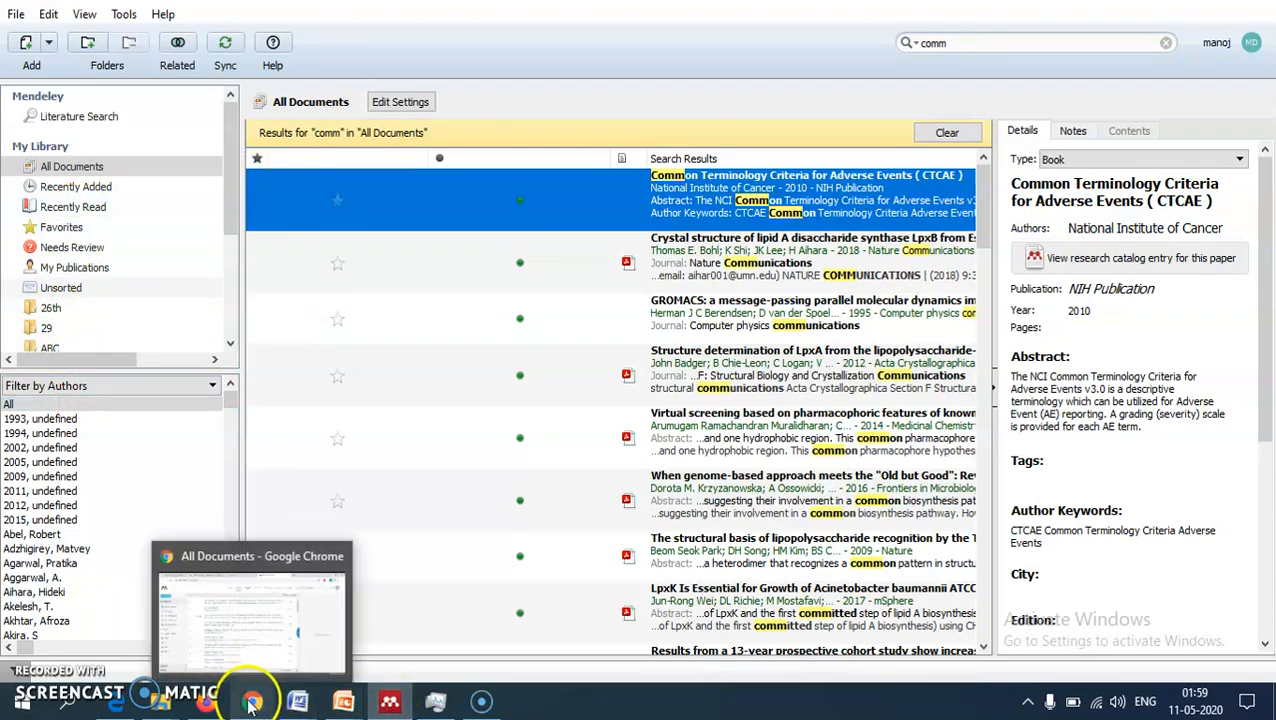
{"action": "left_click", "coordinate": [242, 607]}
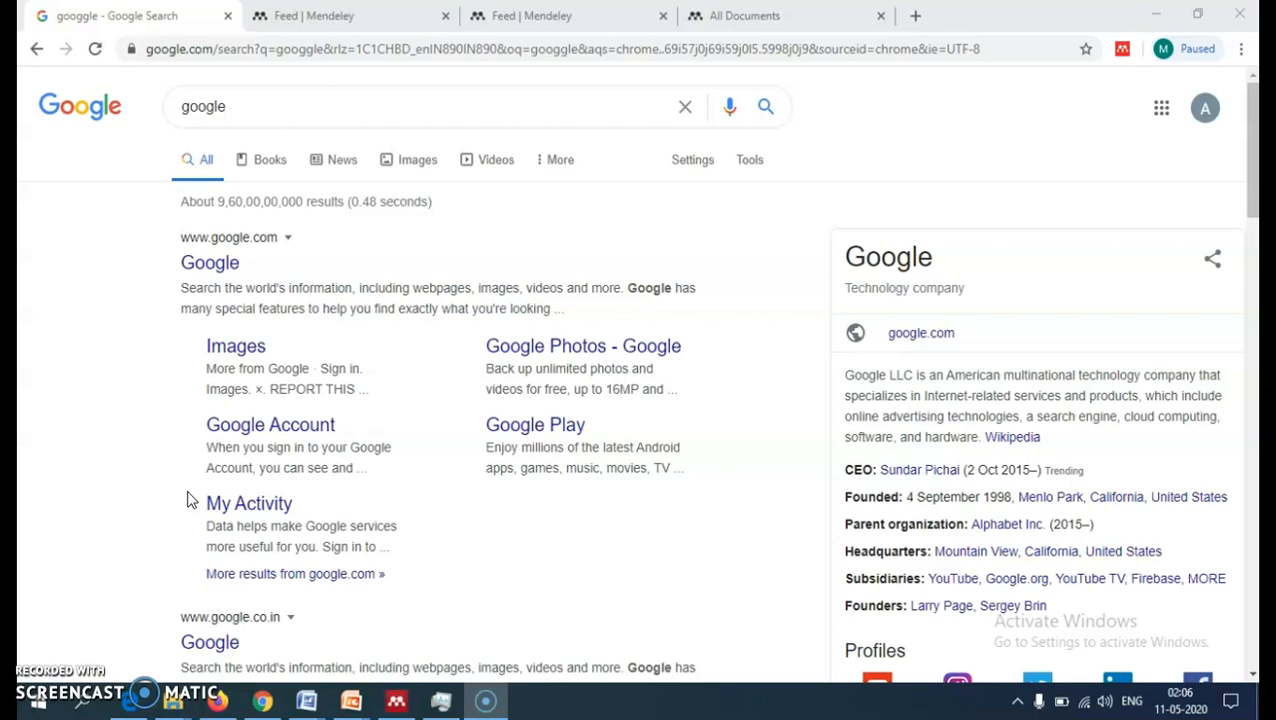
{"action": "left_click", "coordinate": [233, 107]}
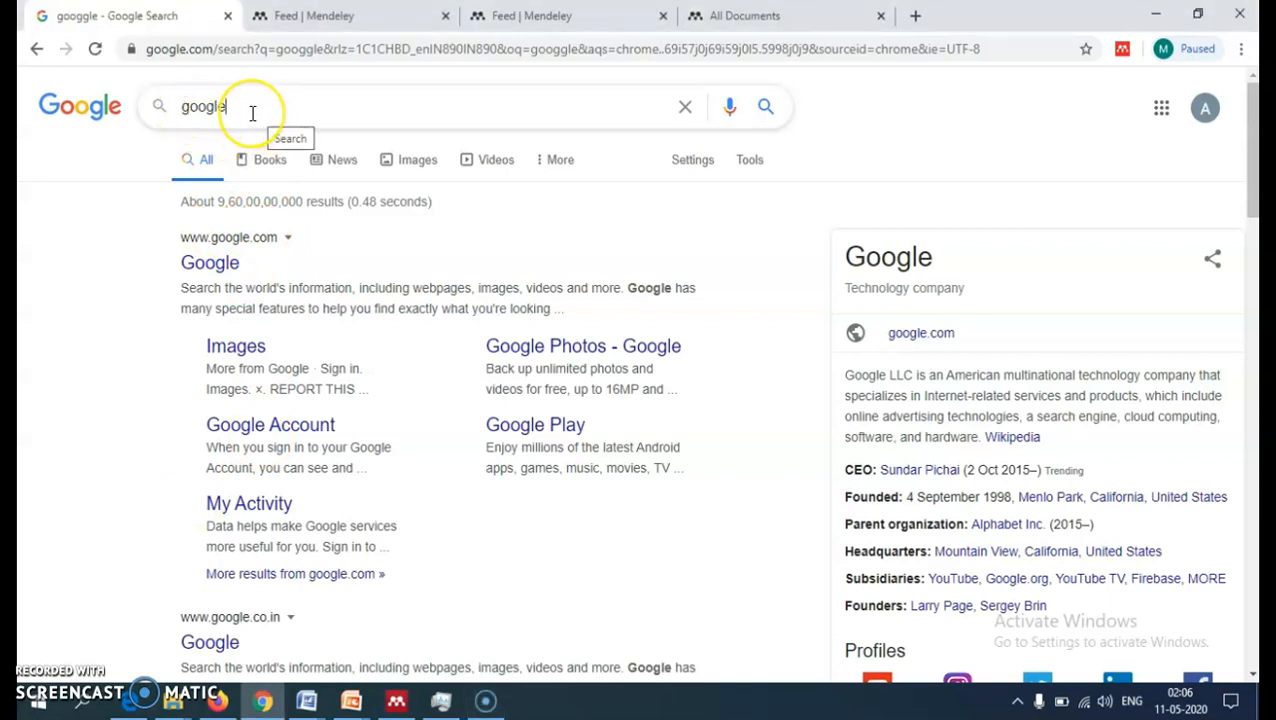
{"action": "left_click", "coordinate": [233, 108]}
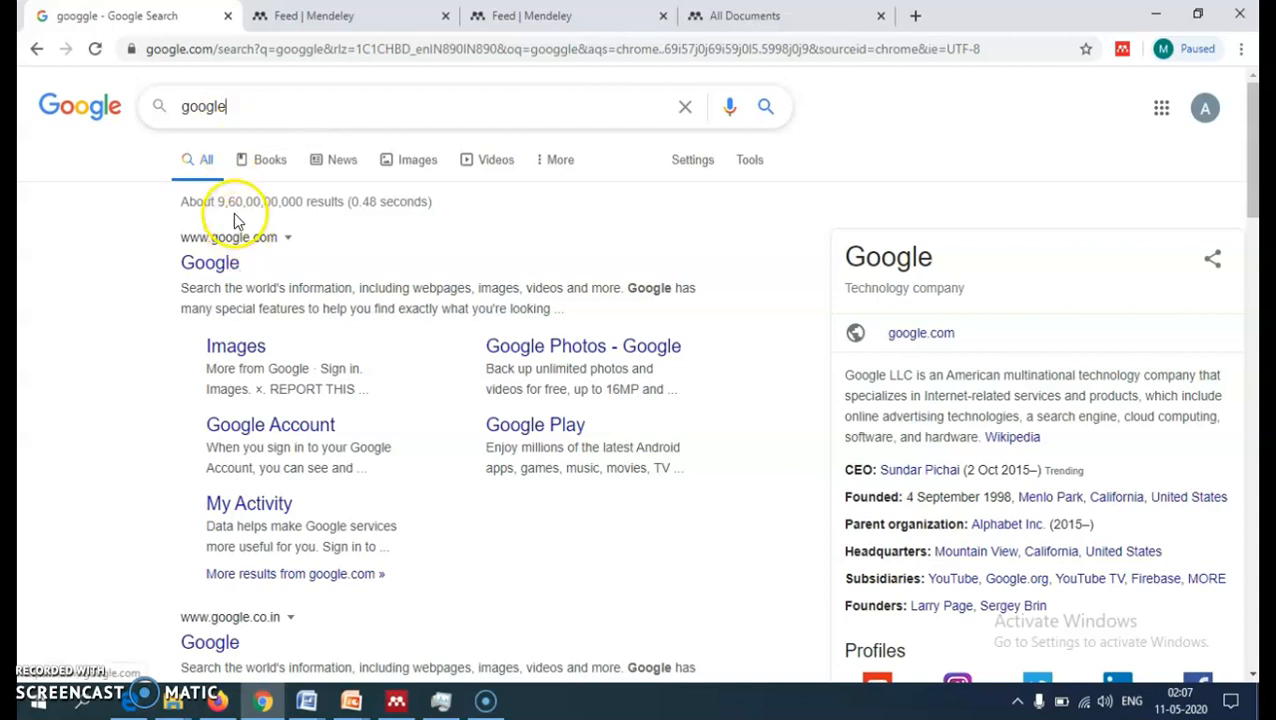
{"action": "left_click", "coordinate": [218, 264]}
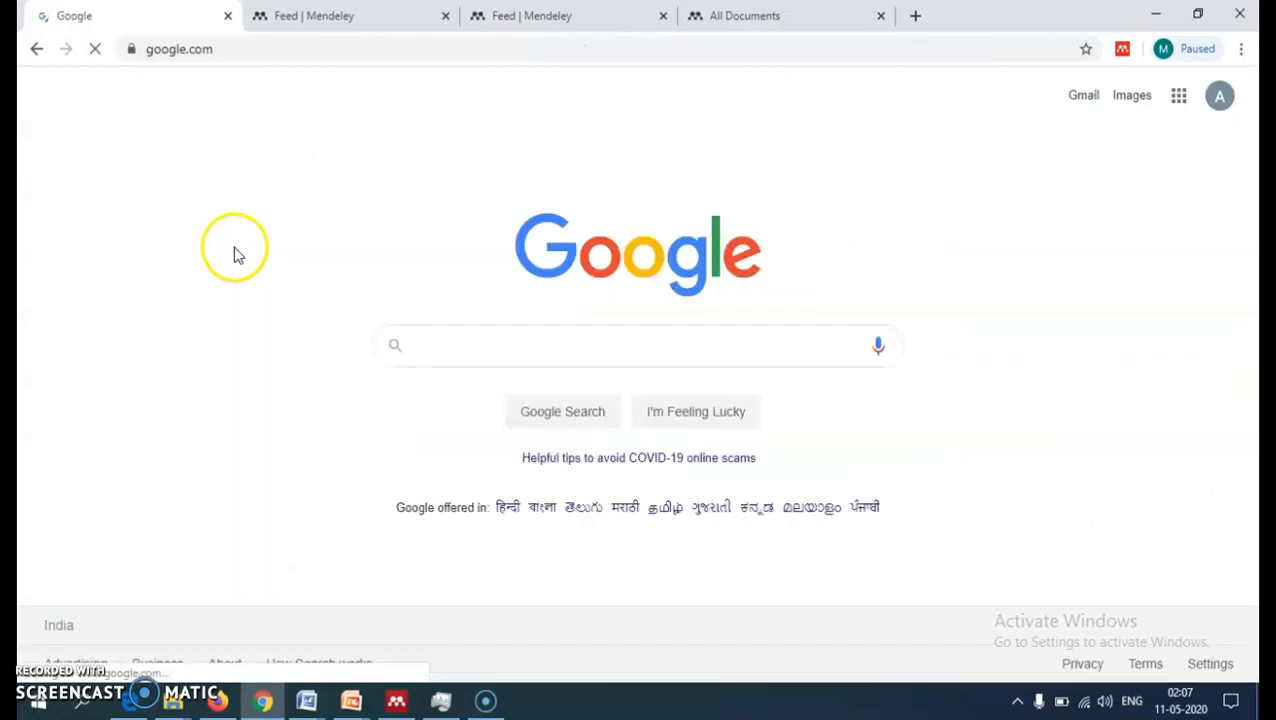
Step: Search Google for "zika virus antiviral drugs"
{"action": "left_click", "coordinate": [474, 359]}
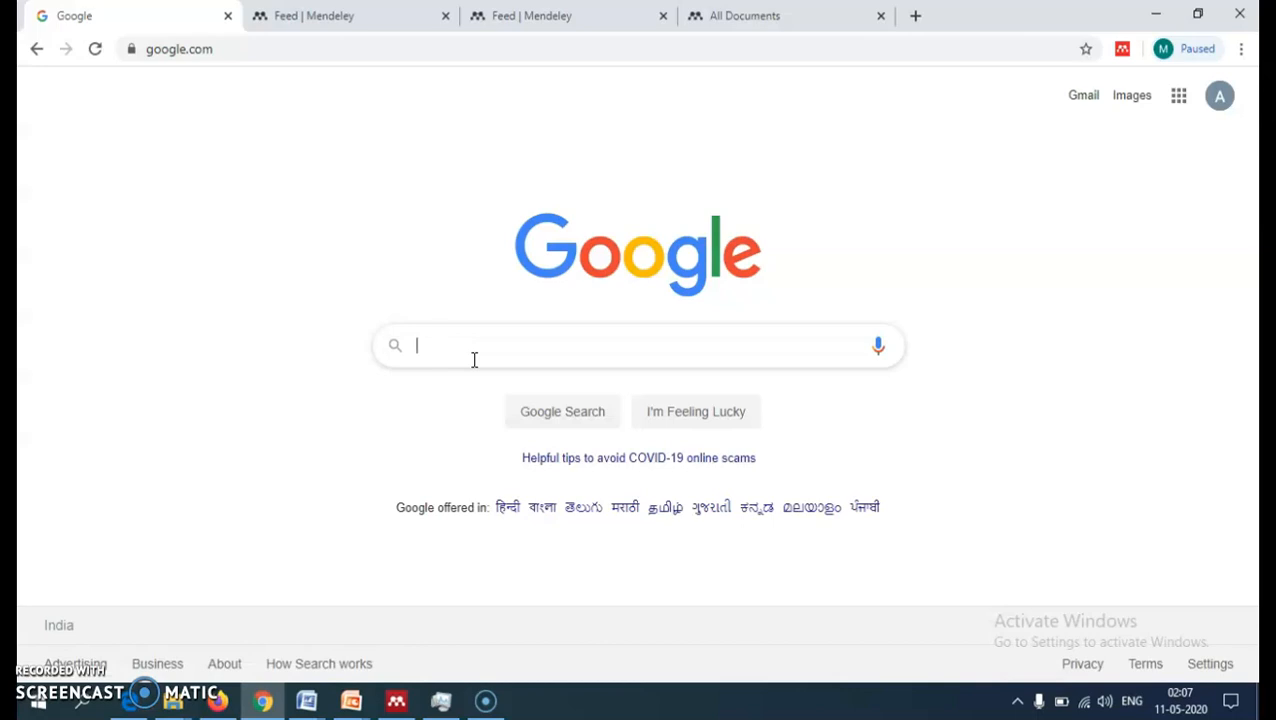
{"action": "type", "text": "zika "}
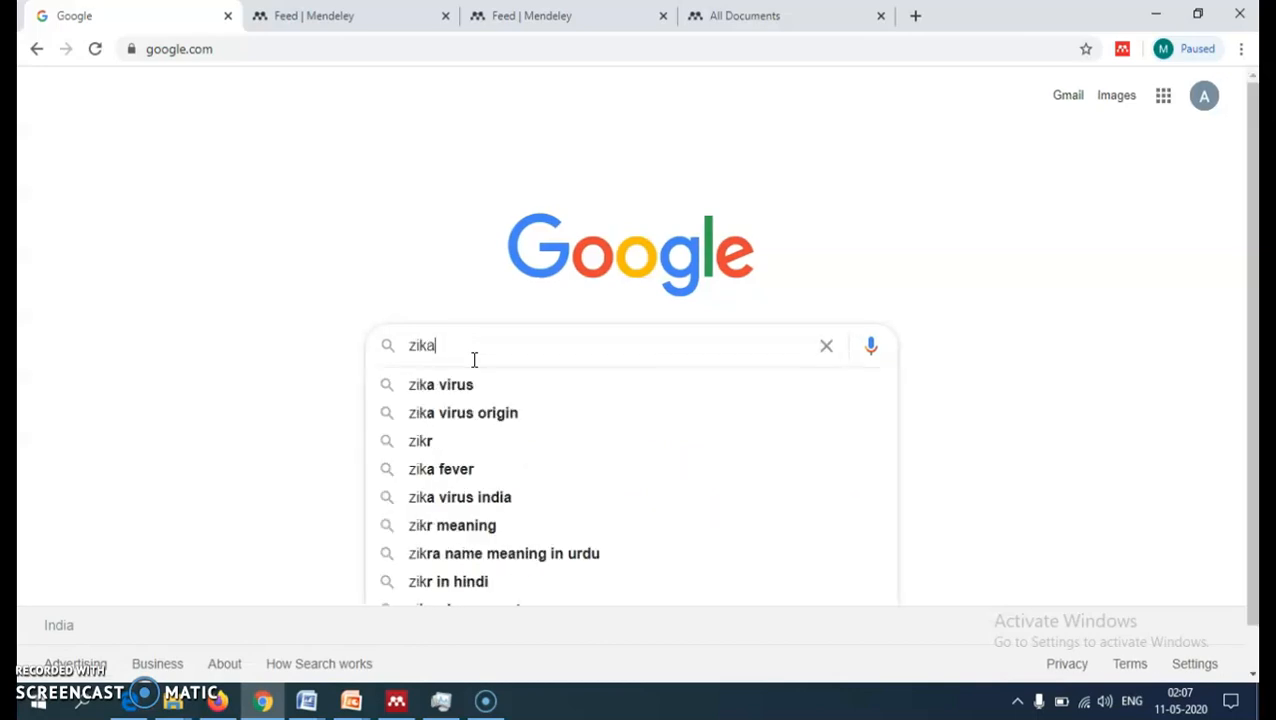
{"action": "type", "text": "virus antivir"}
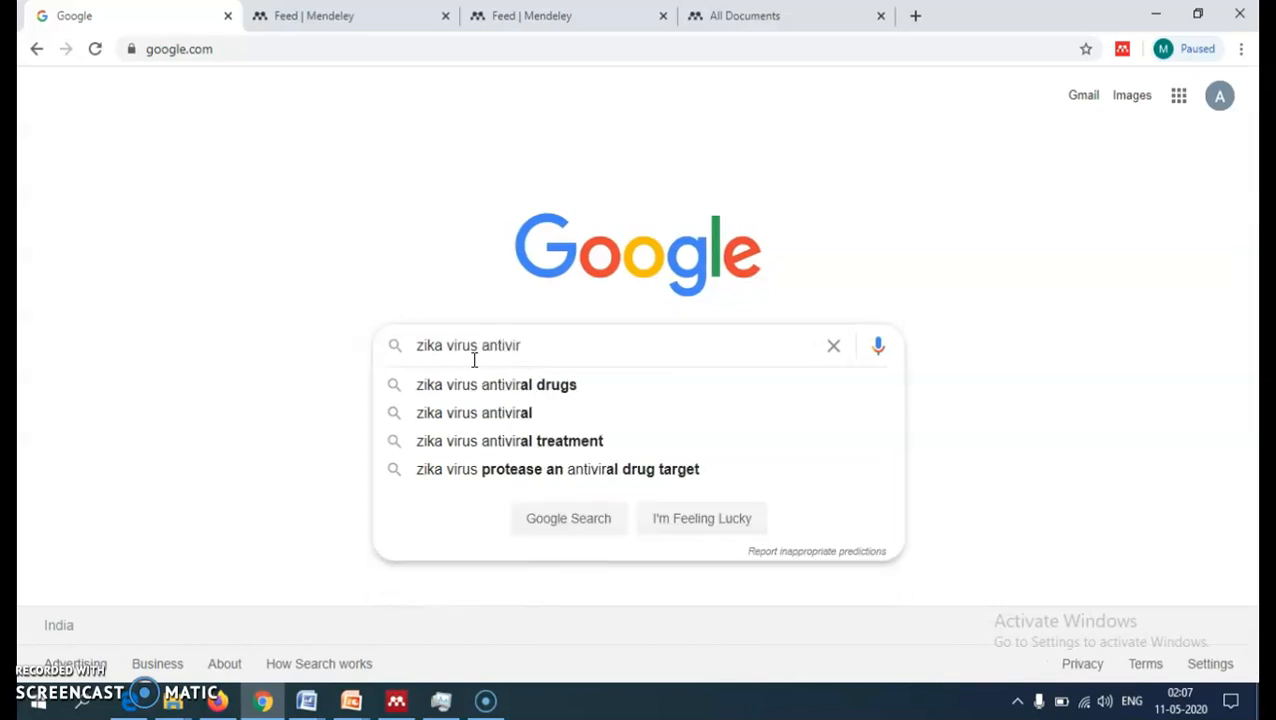
{"action": "key", "text": "Down"}
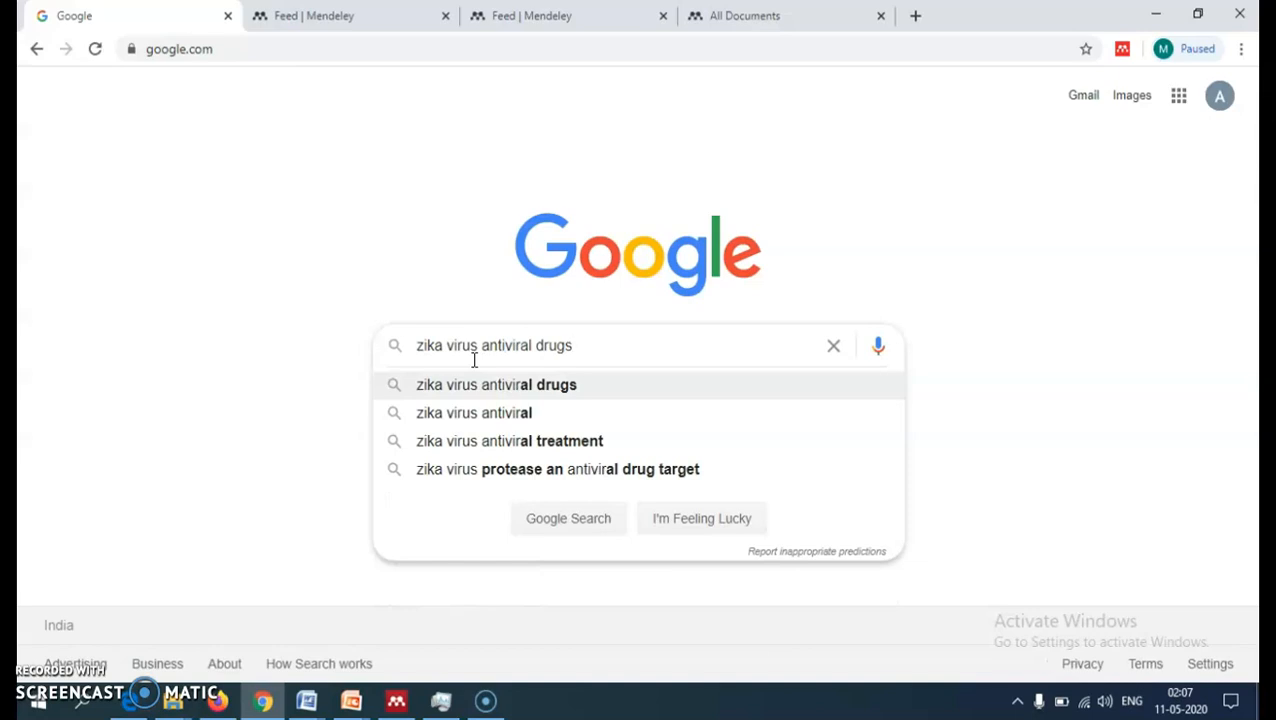
{"action": "key", "text": "Return"}
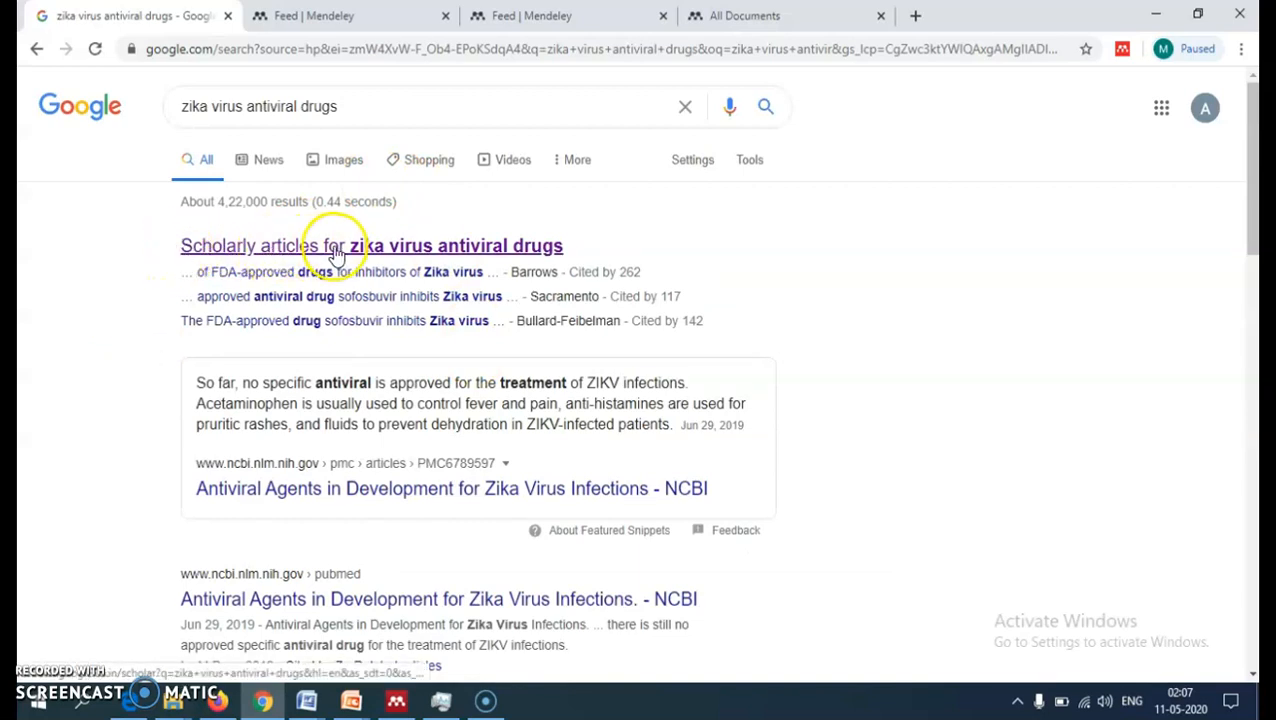
Step: Open the scholarly articles for zika virus antiviral drugs and look through the Google Scholar results
{"action": "left_click", "coordinate": [537, 248]}
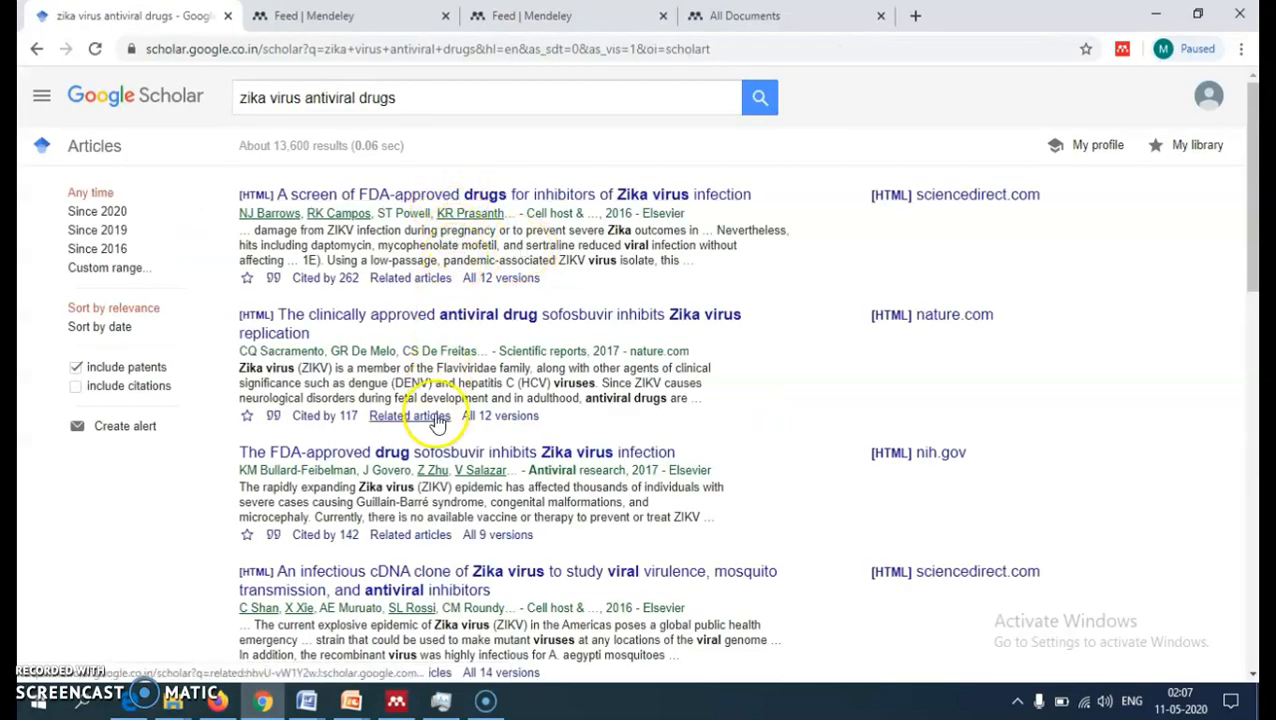
{"action": "scroll", "coordinate": [433, 541], "scroll_direction": "down", "scroll_amount": 3}
{"action": "scroll", "coordinate": [437, 555], "scroll_direction": "down", "scroll_amount": 2}
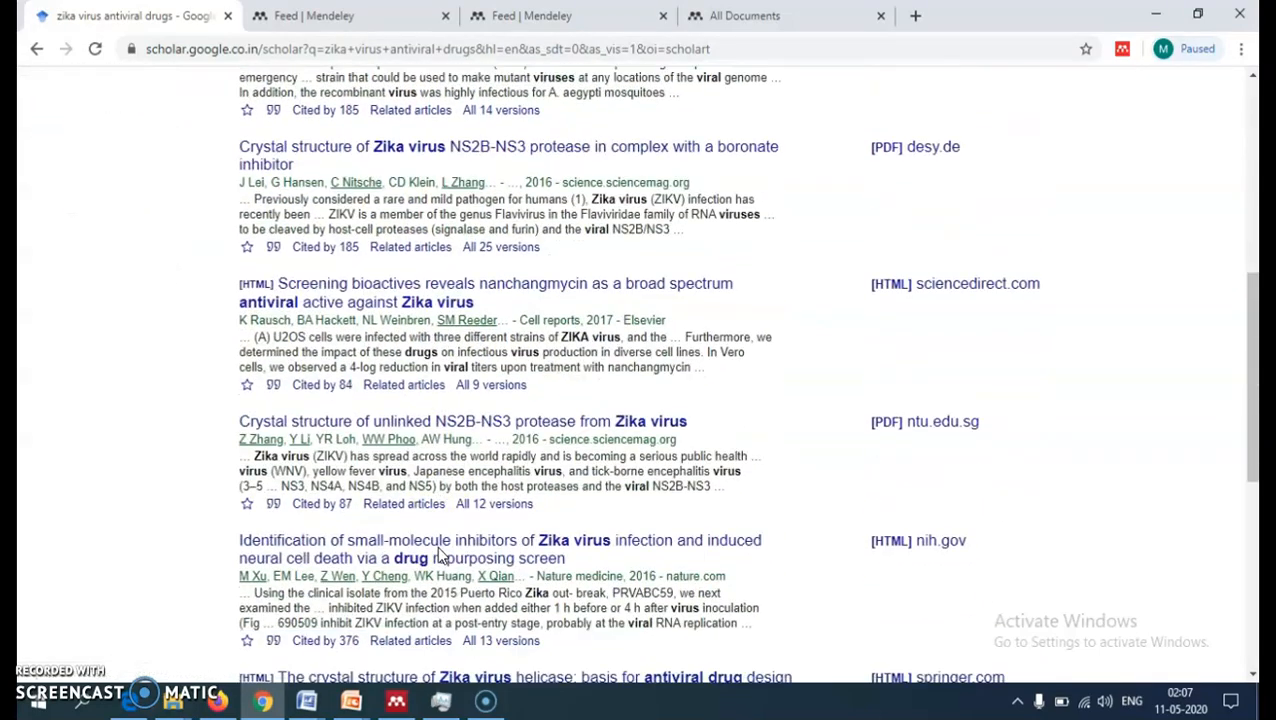
{"action": "scroll", "coordinate": [463, 510], "scroll_direction": "up", "scroll_amount": 5}
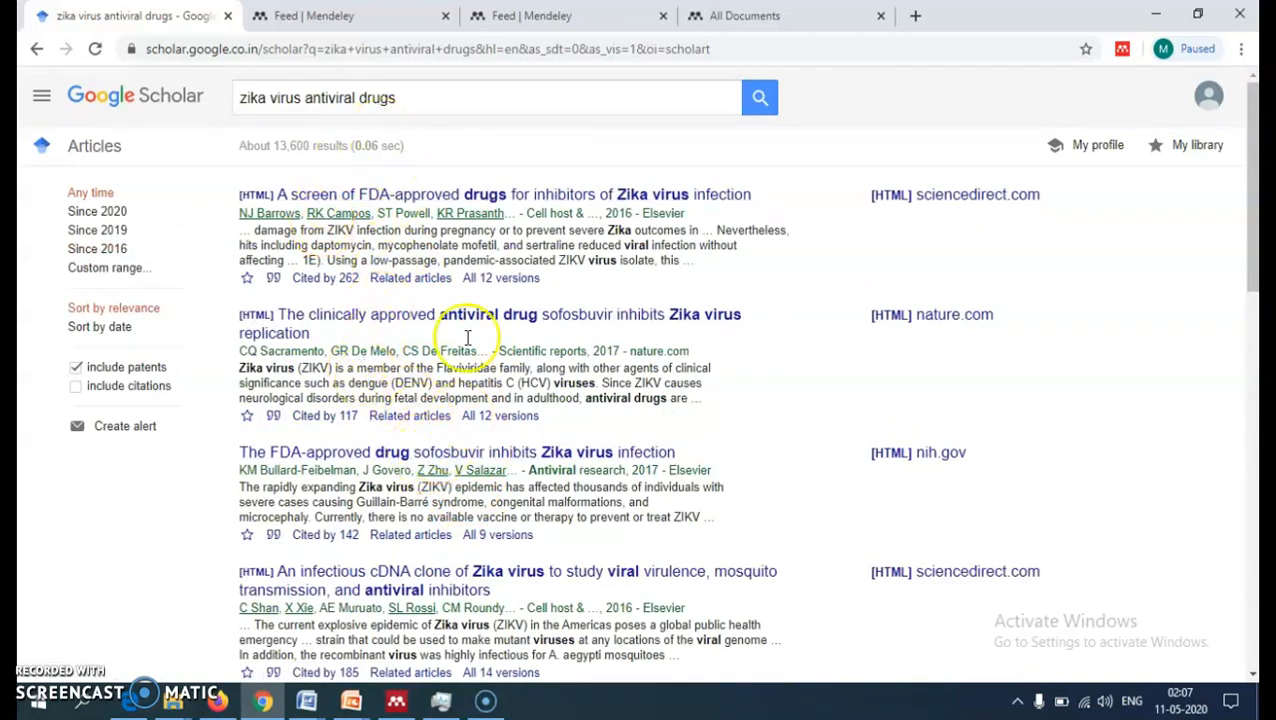
Step: Open the article "A screen of FDA-approved drugs for inhibitors of Zika virus infection" and skim its summary and graphical abstract
{"action": "left_click", "coordinate": [430, 193]}
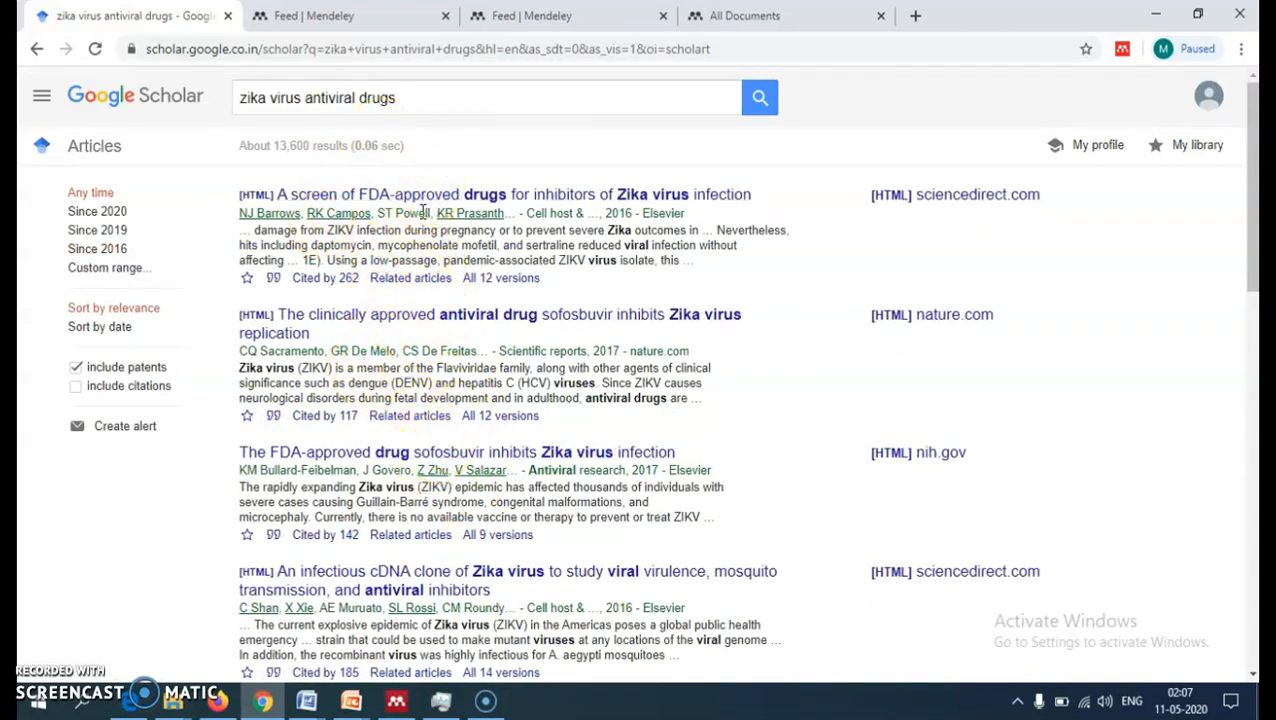
{"action": "left_click", "coordinate": [440, 192]}
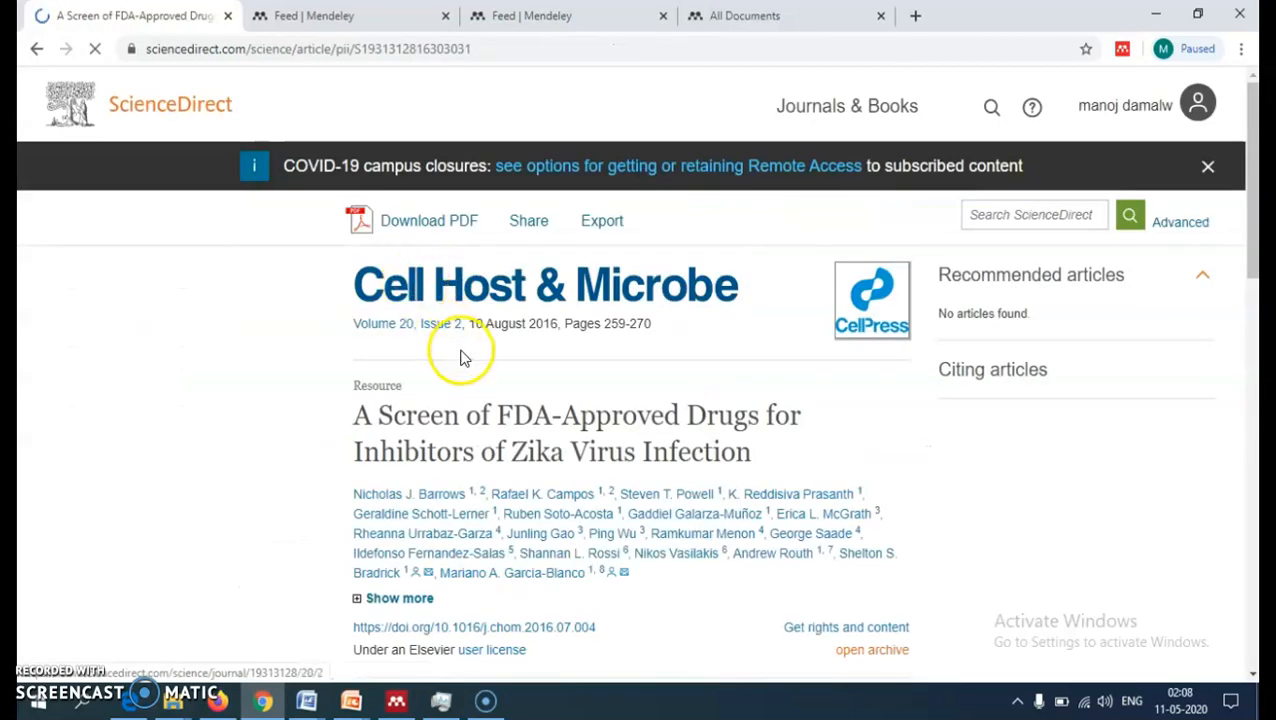
{"action": "scroll", "coordinate": [527, 390], "scroll_direction": "down", "scroll_amount": 5}
{"action": "scroll", "coordinate": [532, 385], "scroll_direction": "down", "scroll_amount": 6}
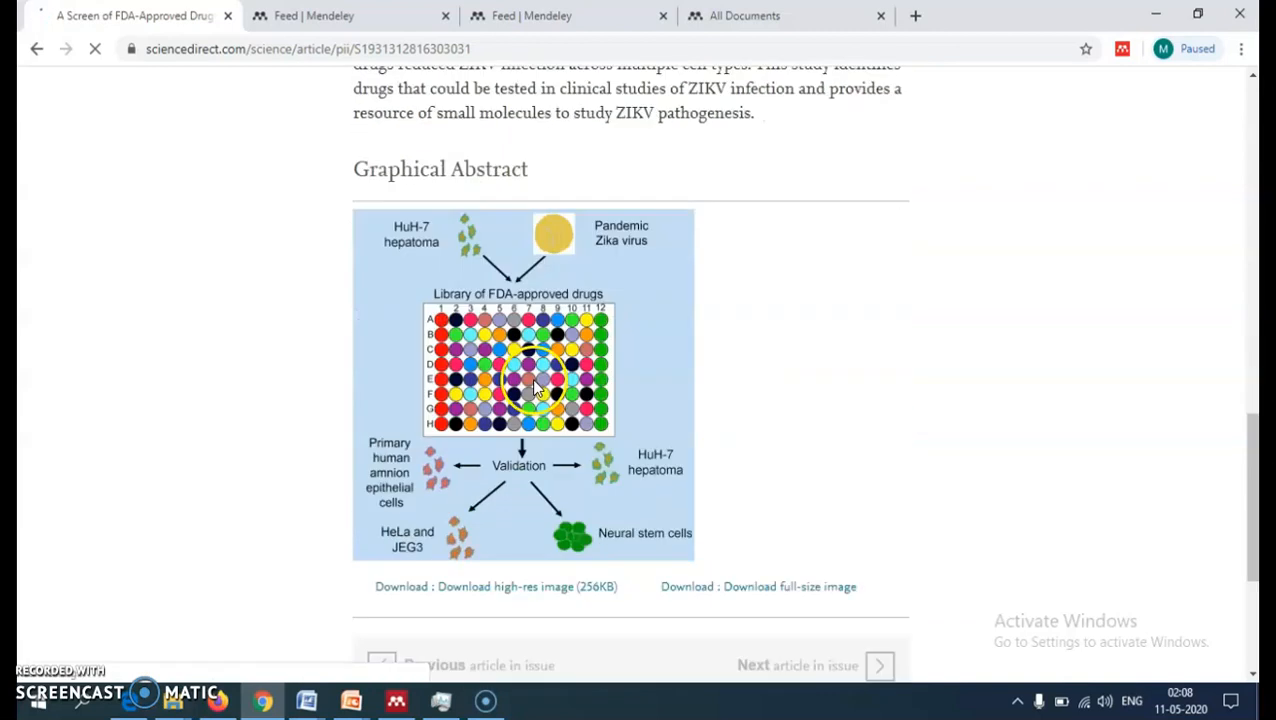
{"action": "scroll", "coordinate": [540, 365], "scroll_direction": "up", "scroll_amount": 3}
{"action": "scroll", "coordinate": [543, 342], "scroll_direction": "up", "scroll_amount": 2}
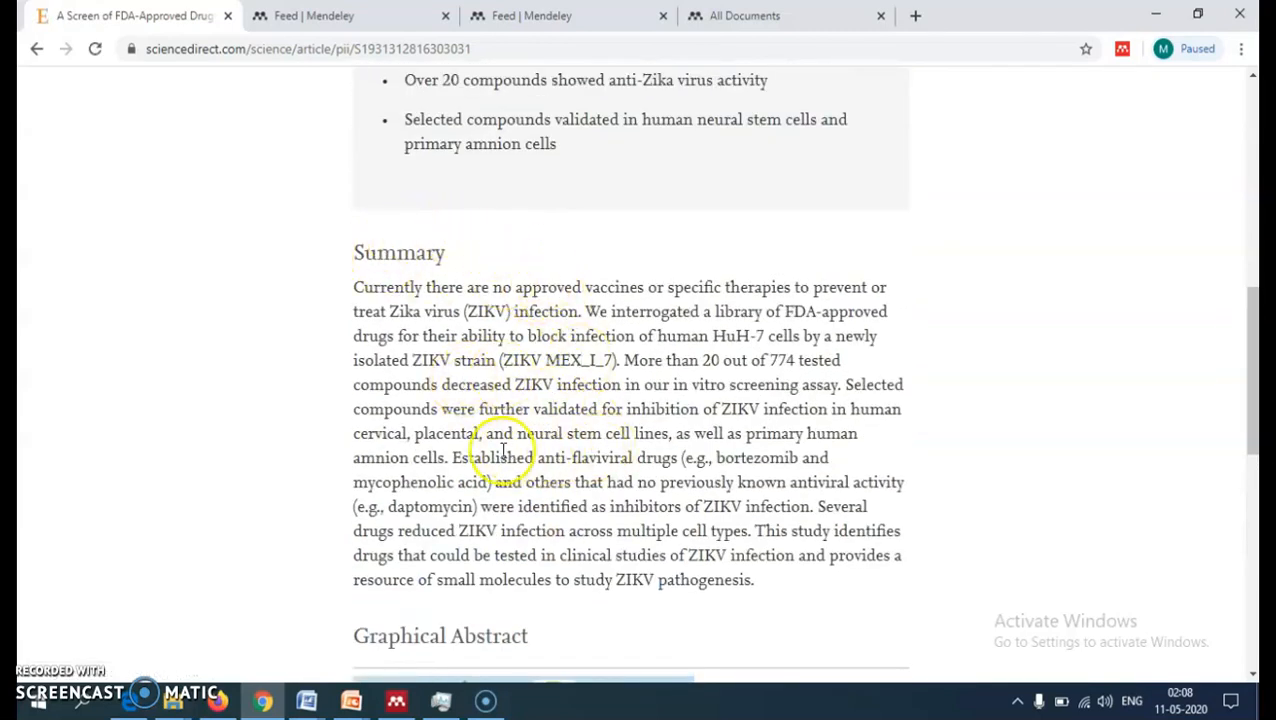
{"action": "scroll", "coordinate": [527, 516], "scroll_direction": "down", "scroll_amount": 3}
{"action": "scroll", "coordinate": [528, 513], "scroll_direction": "down", "scroll_amount": 8}
{"action": "scroll", "coordinate": [530, 510], "scroll_direction": "up", "scroll_amount": 10}
{"action": "scroll", "coordinate": [533, 502], "scroll_direction": "up", "scroll_amount": 8}
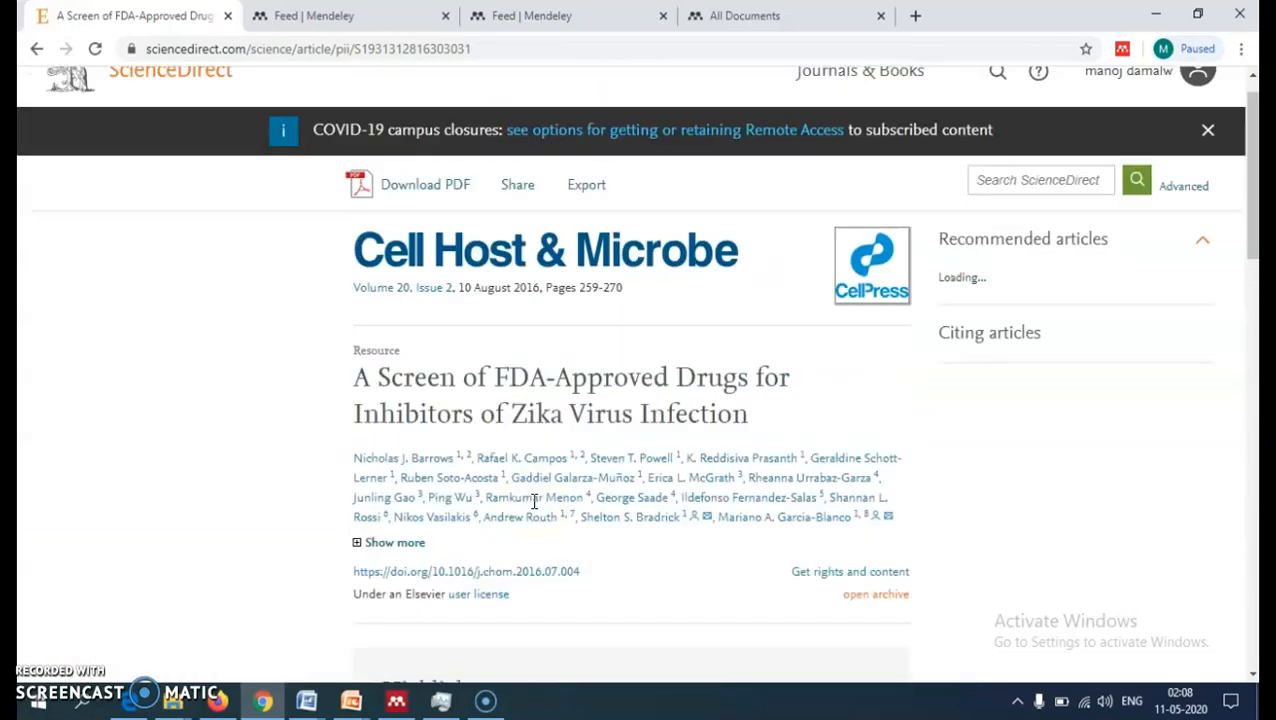
{"action": "scroll", "coordinate": [533, 502], "scroll_direction": "down", "scroll_amount": 1}
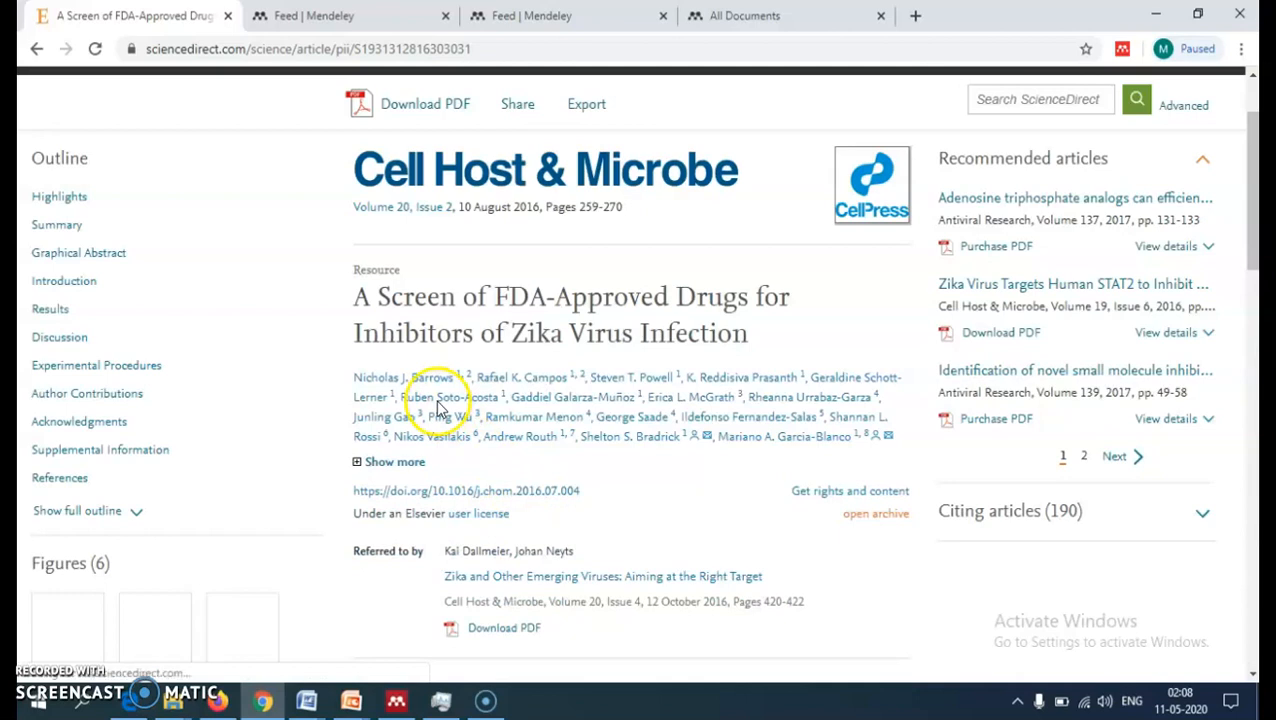
Step: Return to the Google Scholar results and run the Mendeley Web Importer on the page
{"action": "left_click", "coordinate": [36, 48]}
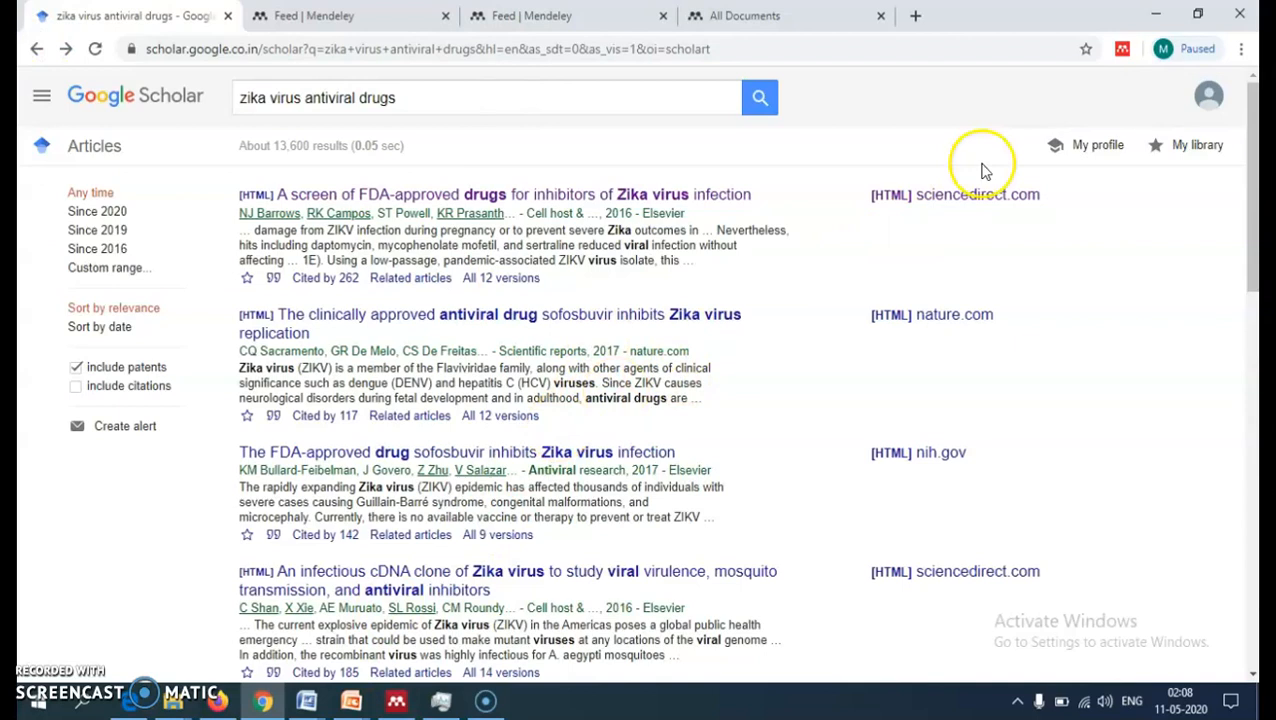
{"action": "left_click", "coordinate": [1122, 50]}
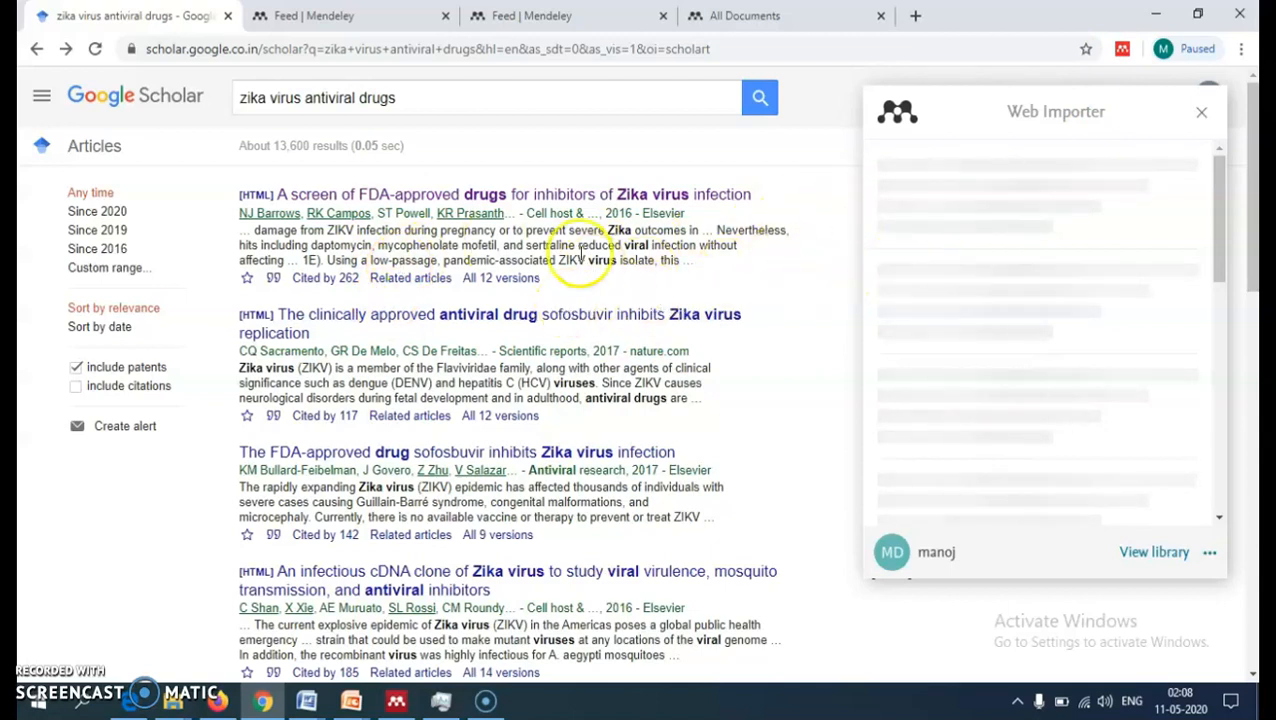
{"action": "scroll", "coordinate": [560, 450], "scroll_direction": "down", "scroll_amount": 5}
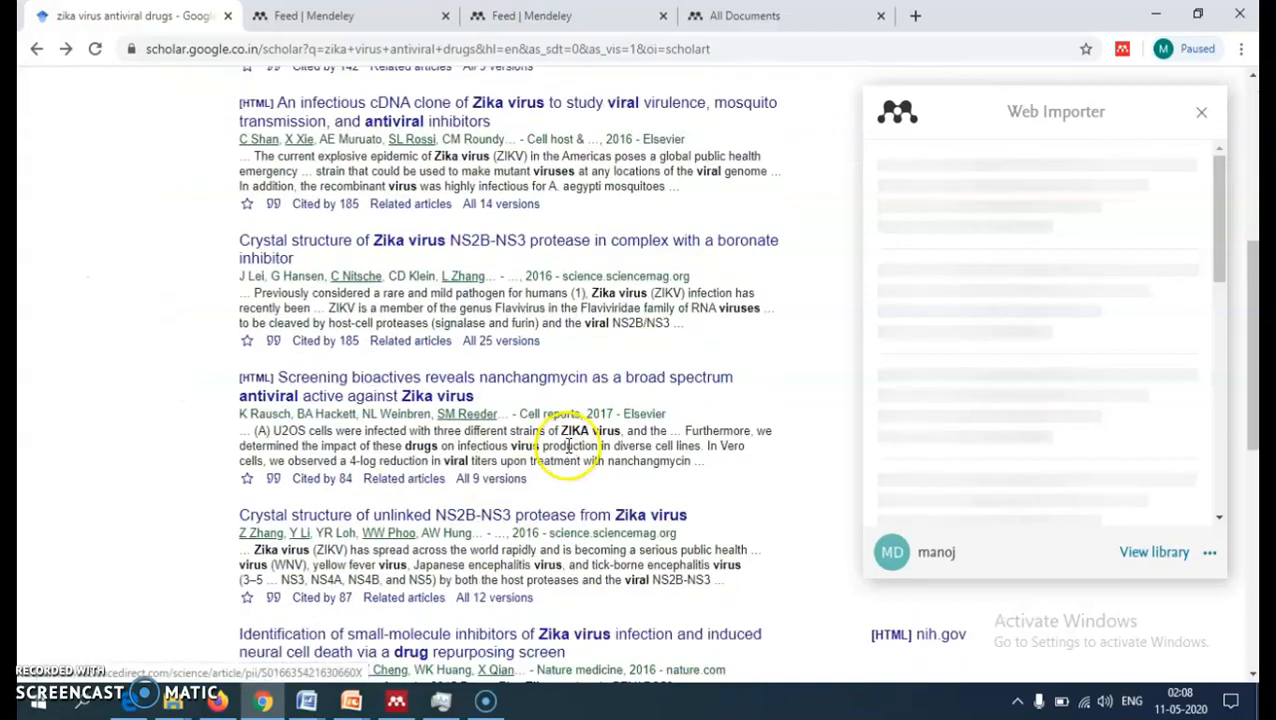
{"action": "scroll", "coordinate": [568, 447], "scroll_direction": "down", "scroll_amount": 6}
{"action": "scroll", "coordinate": [484, 260], "scroll_direction": "up", "scroll_amount": 3}
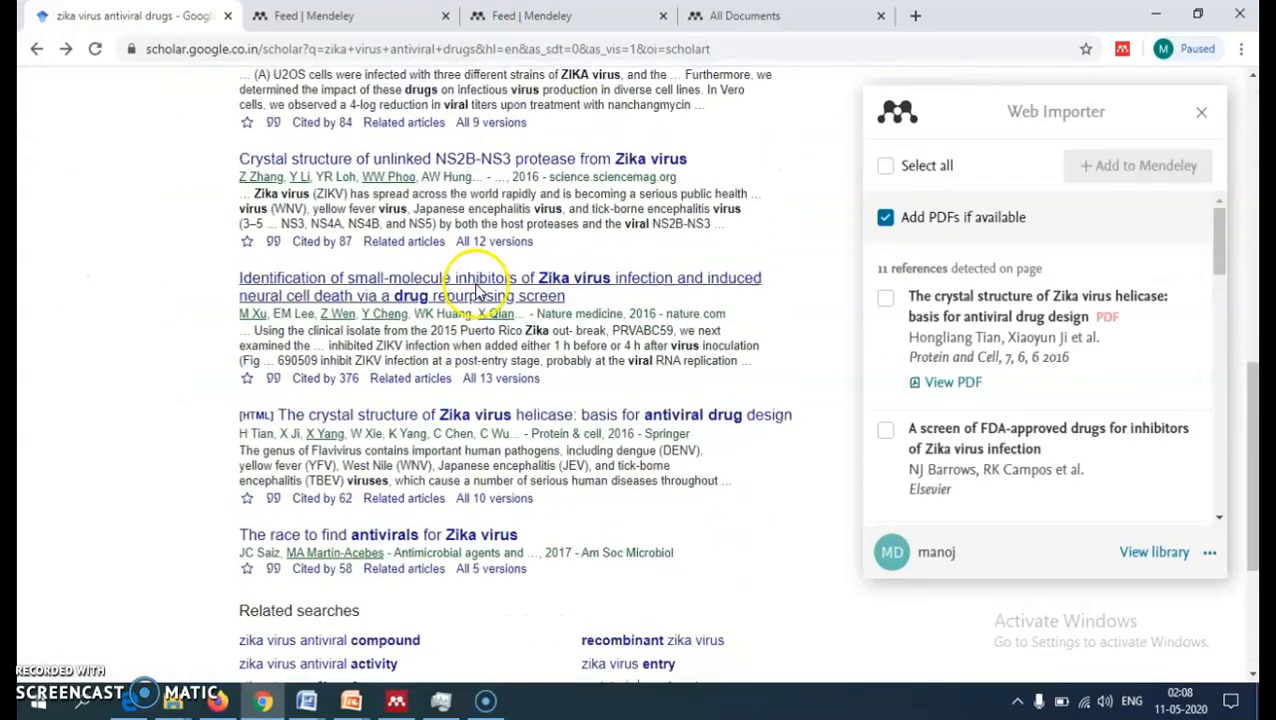
{"action": "scroll", "coordinate": [478, 290], "scroll_direction": "up", "scroll_amount": 8}
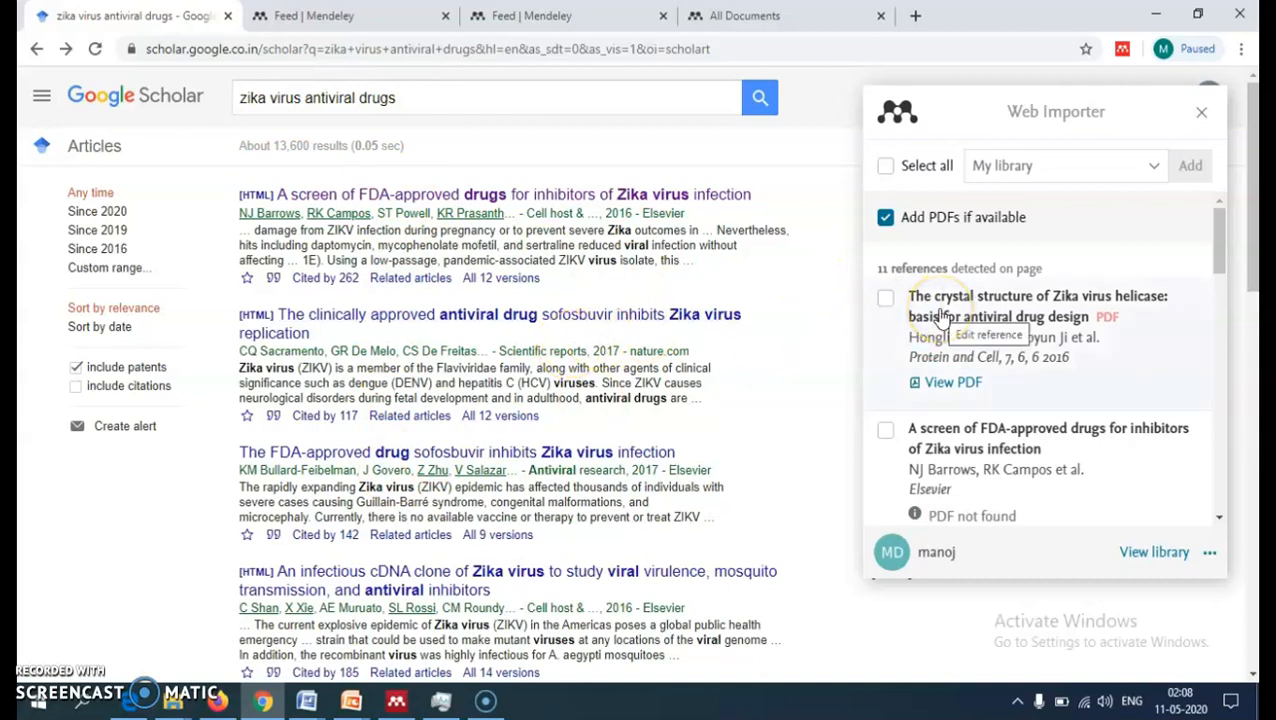
Step: Examine the references detected by the Web Importer and check each one's PDF availability down to the end of the list
{"action": "scroll", "coordinate": [945, 335], "scroll_direction": "down", "scroll_amount": 2}
{"action": "scroll", "coordinate": [945, 335], "scroll_direction": "up", "scroll_amount": 2}
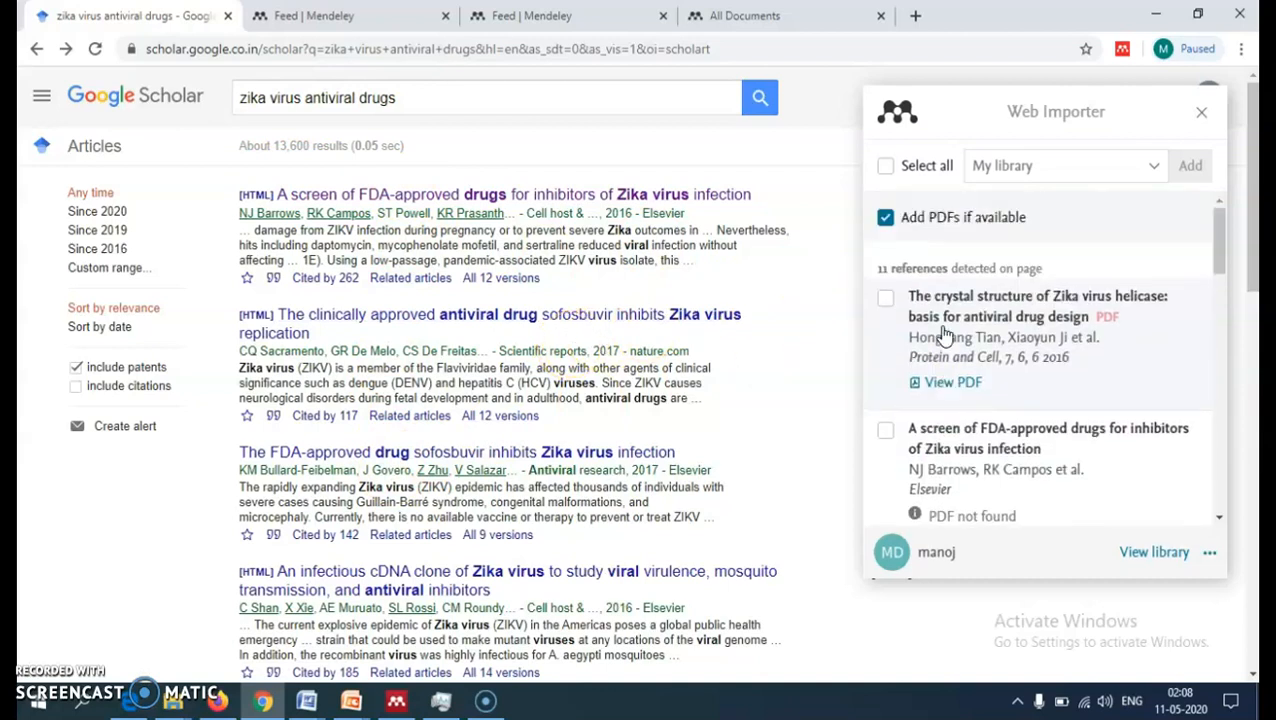
{"action": "scroll", "coordinate": [945, 335], "scroll_direction": "down", "scroll_amount": 2}
{"action": "scroll", "coordinate": [945, 335], "scroll_direction": "up", "scroll_amount": 2}
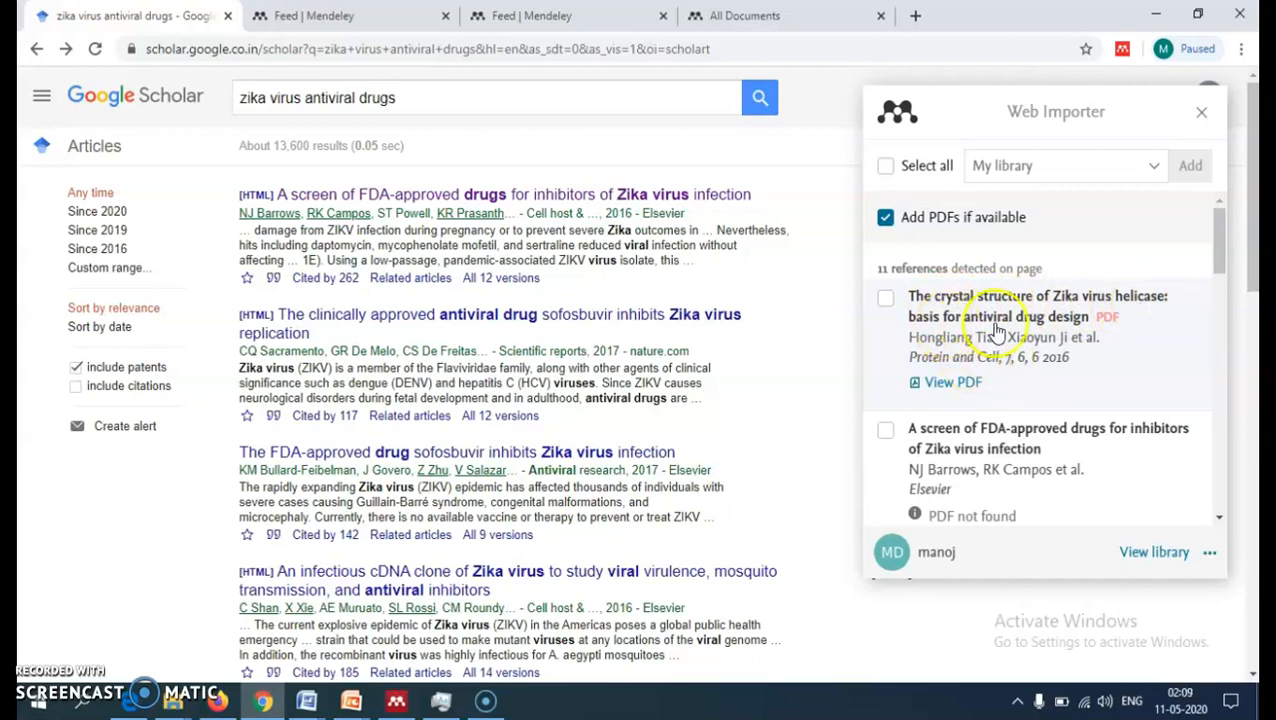
{"action": "scroll", "coordinate": [1070, 343], "scroll_direction": "down", "scroll_amount": 2}
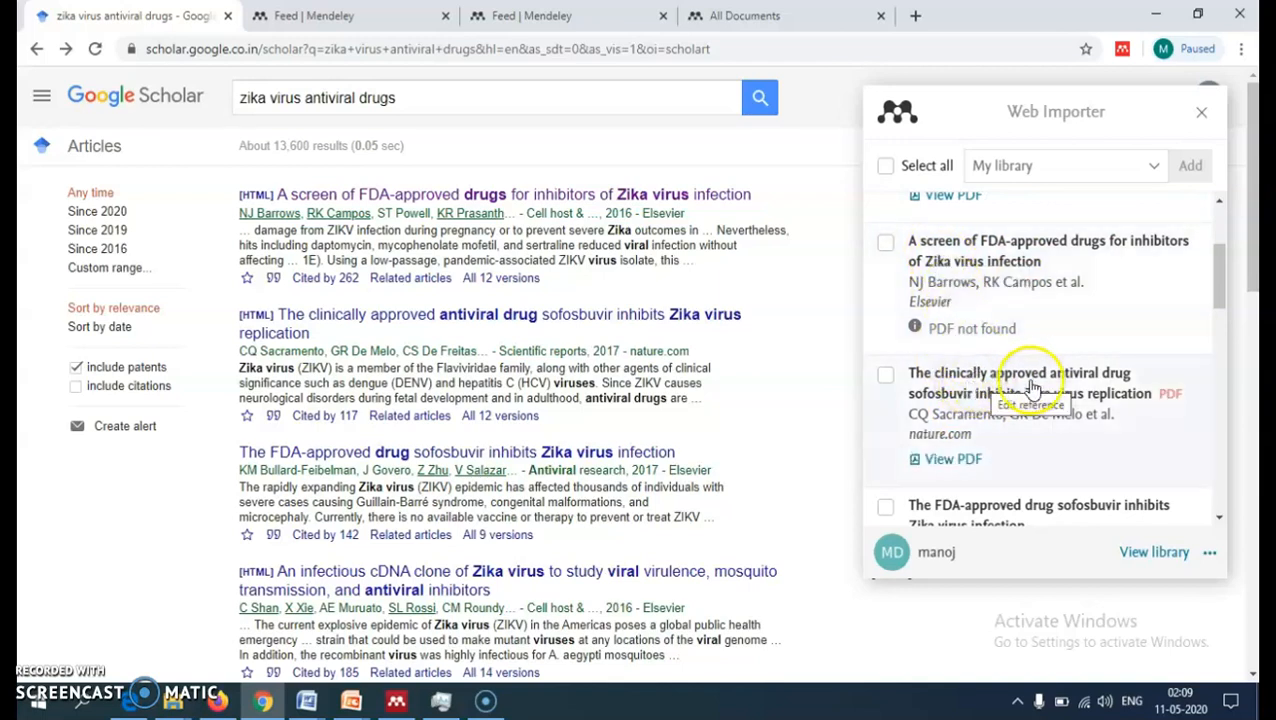
{"action": "scroll", "coordinate": [1058, 393], "scroll_direction": "down", "scroll_amount": 2}
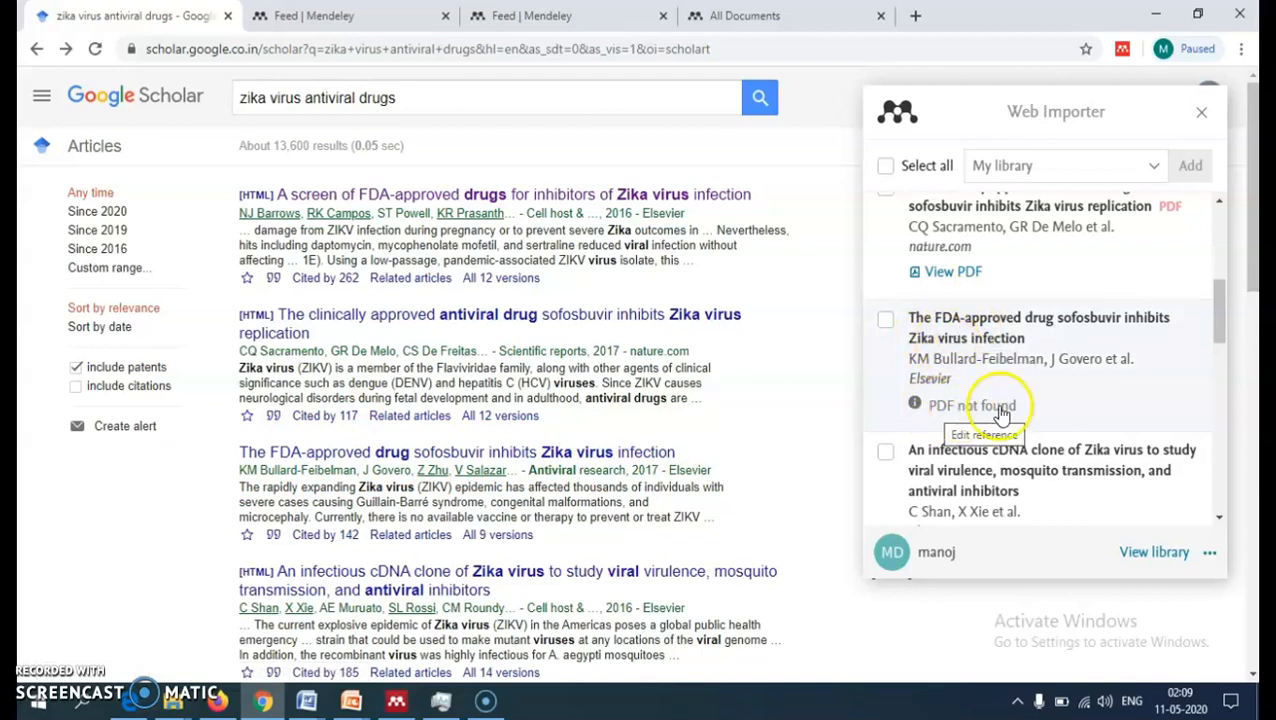
{"action": "scroll", "coordinate": [1002, 415], "scroll_direction": "down", "scroll_amount": 1}
{"action": "scroll", "coordinate": [1003, 420], "scroll_direction": "down", "scroll_amount": 1}
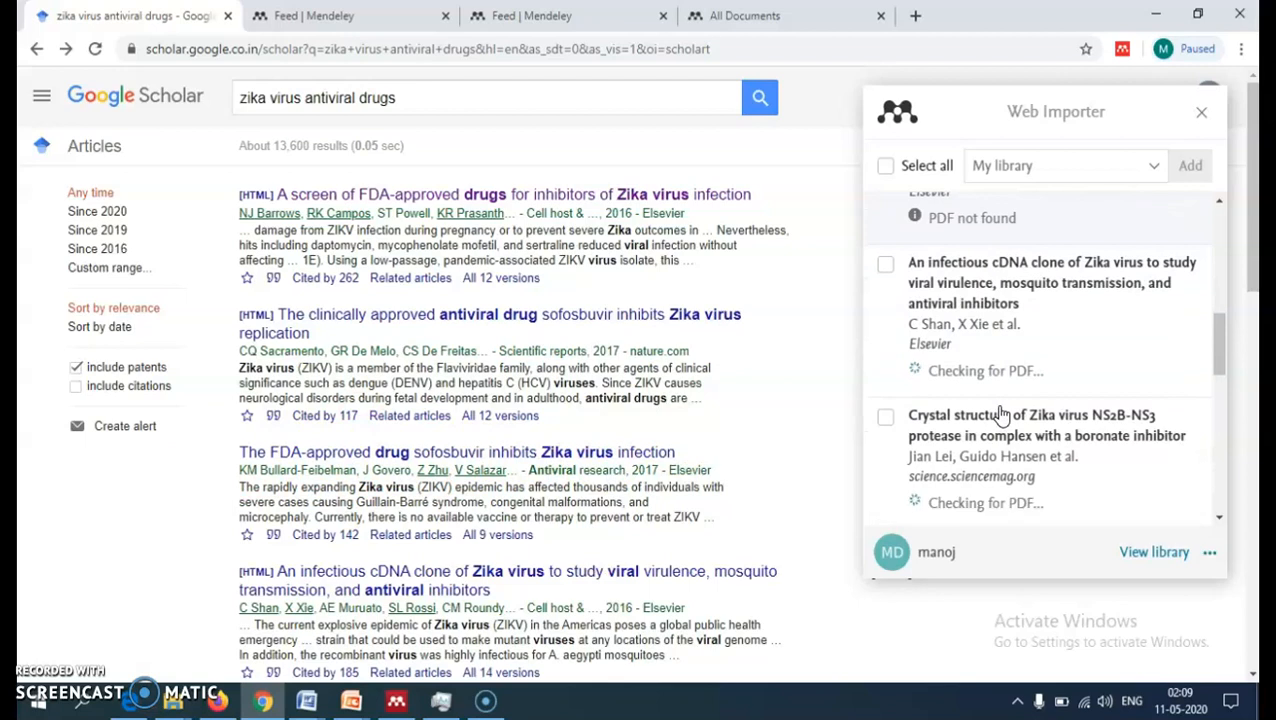
{"action": "scroll", "coordinate": [988, 370], "scroll_direction": "up", "scroll_amount": 4}
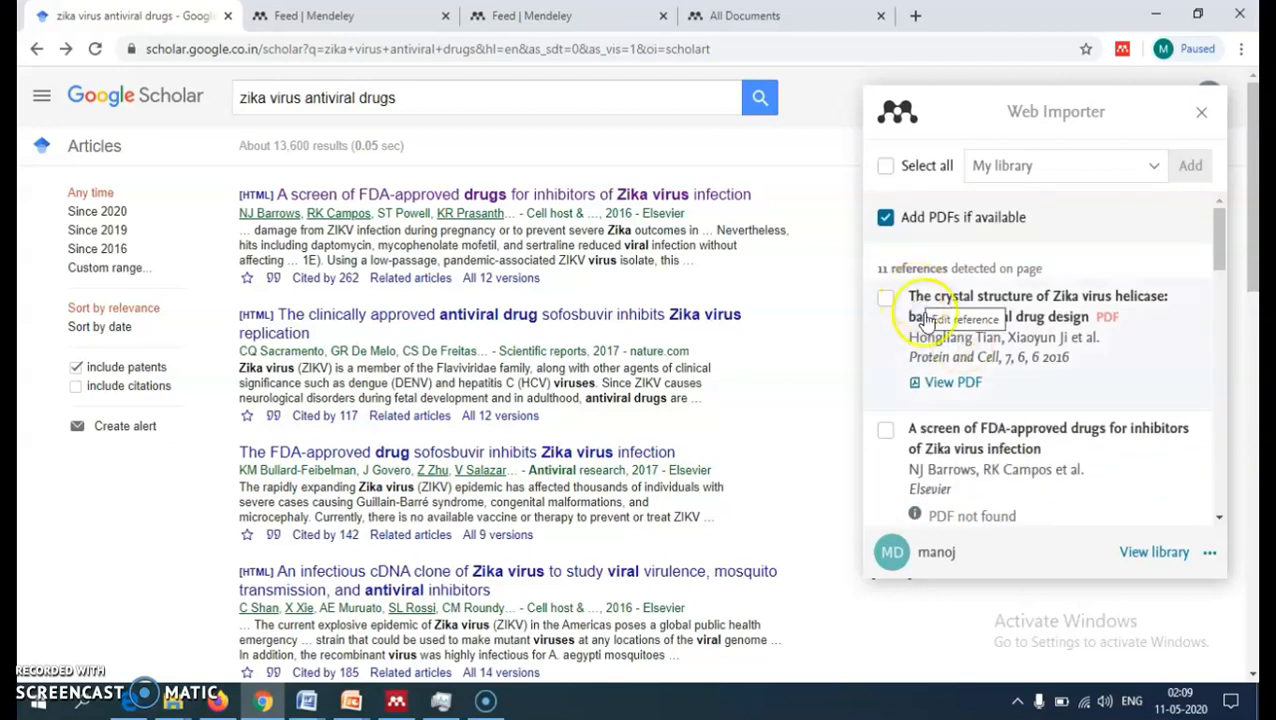
{"action": "scroll", "coordinate": [929, 335], "scroll_direction": "down", "scroll_amount": 2}
{"action": "scroll", "coordinate": [931, 347], "scroll_direction": "up", "scroll_amount": 2}
{"action": "scroll", "coordinate": [931, 347], "scroll_direction": "down", "scroll_amount": 2}
{"action": "scroll", "coordinate": [931, 347], "scroll_direction": "up", "scroll_amount": 2}
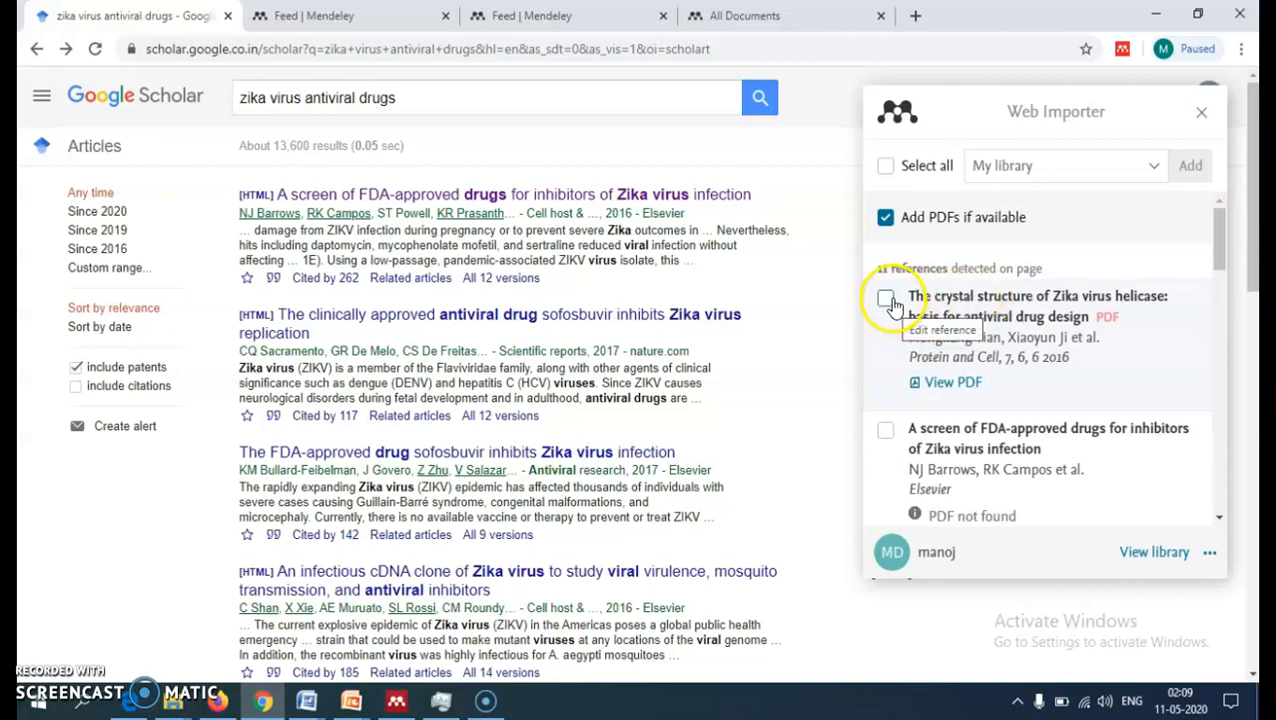
{"action": "scroll", "coordinate": [929, 325], "scroll_direction": "down", "scroll_amount": 6}
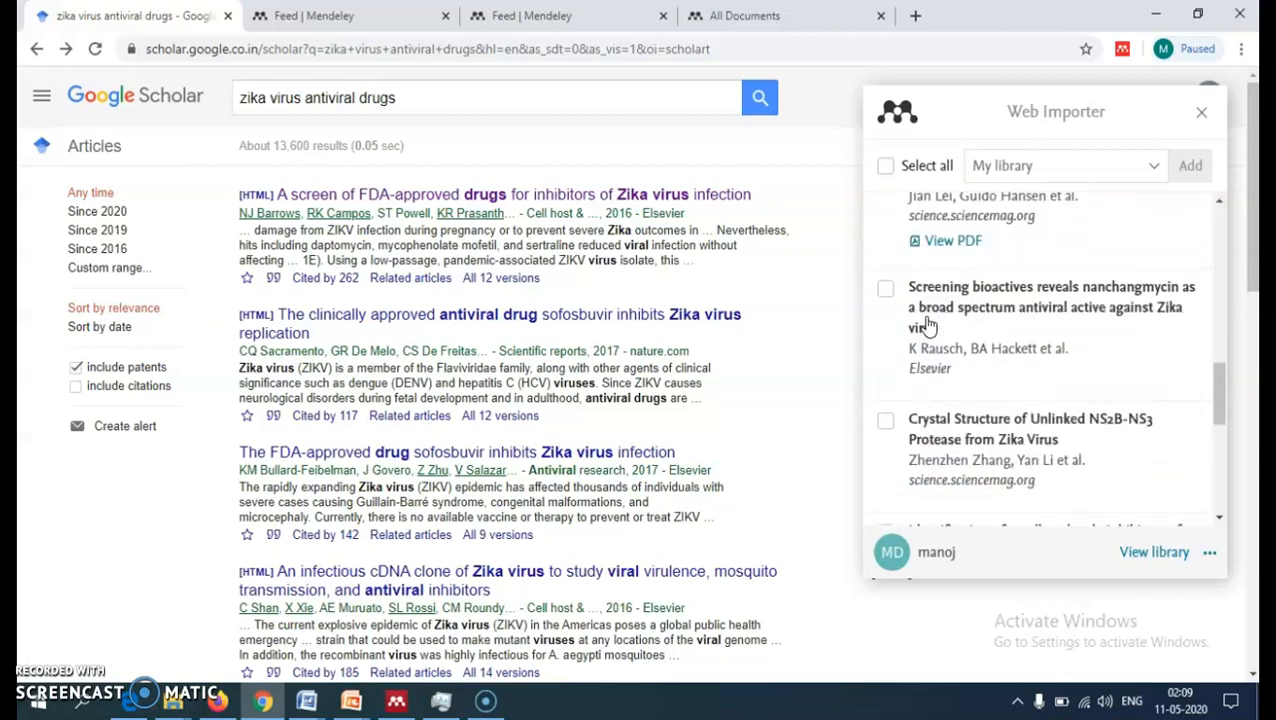
{"action": "scroll", "coordinate": [929, 325], "scroll_direction": "down", "scroll_amount": 1}
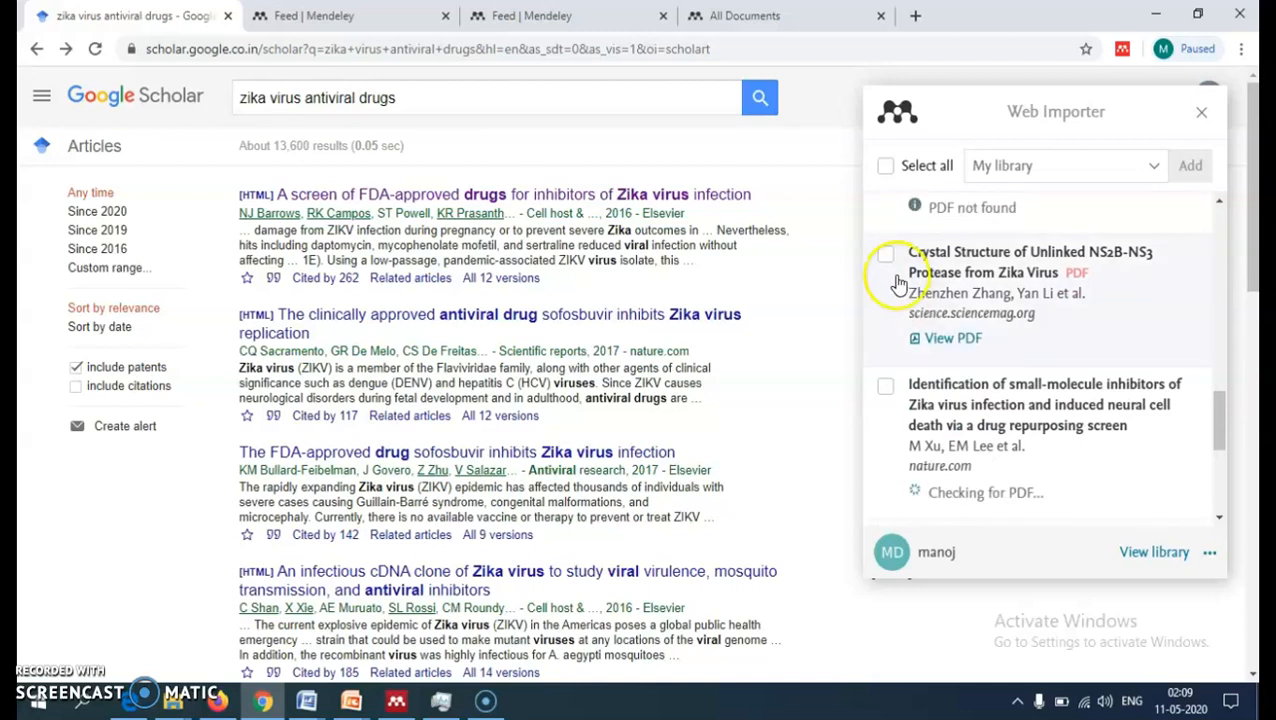
{"action": "scroll", "coordinate": [935, 345], "scroll_direction": "down", "scroll_amount": 1}
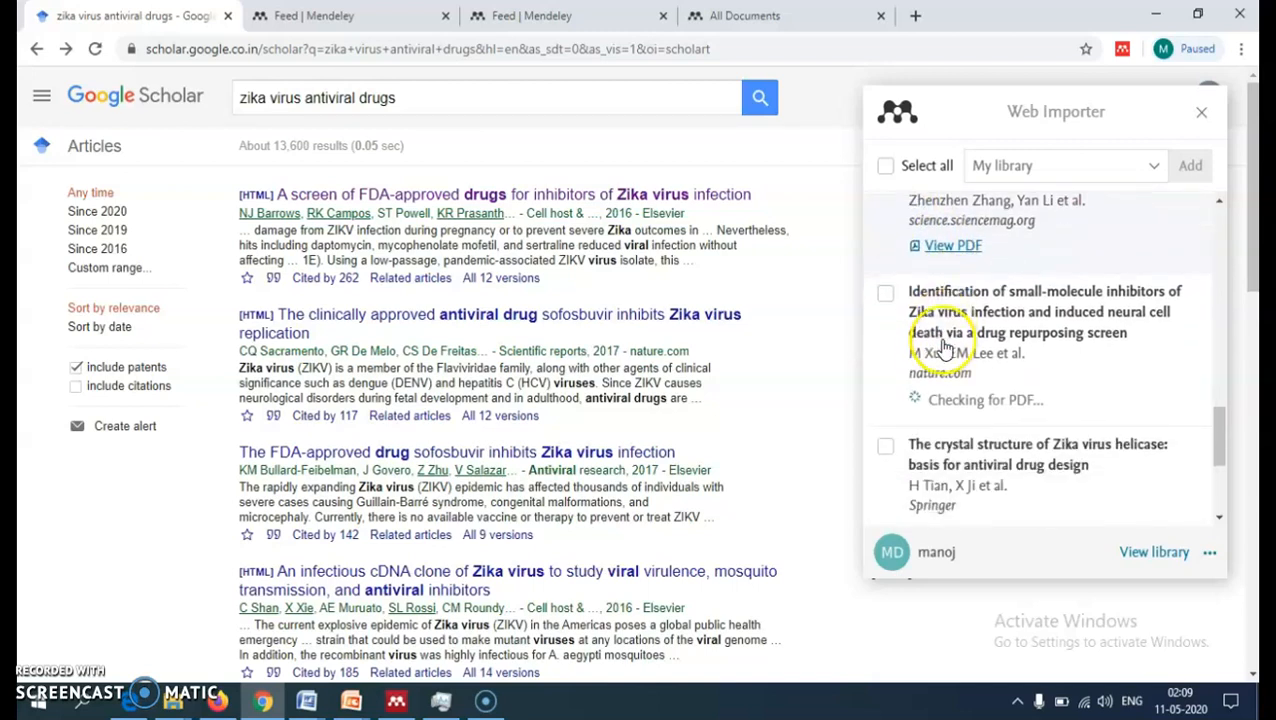
{"action": "scroll", "coordinate": [933, 416], "scroll_direction": "down", "scroll_amount": 2}
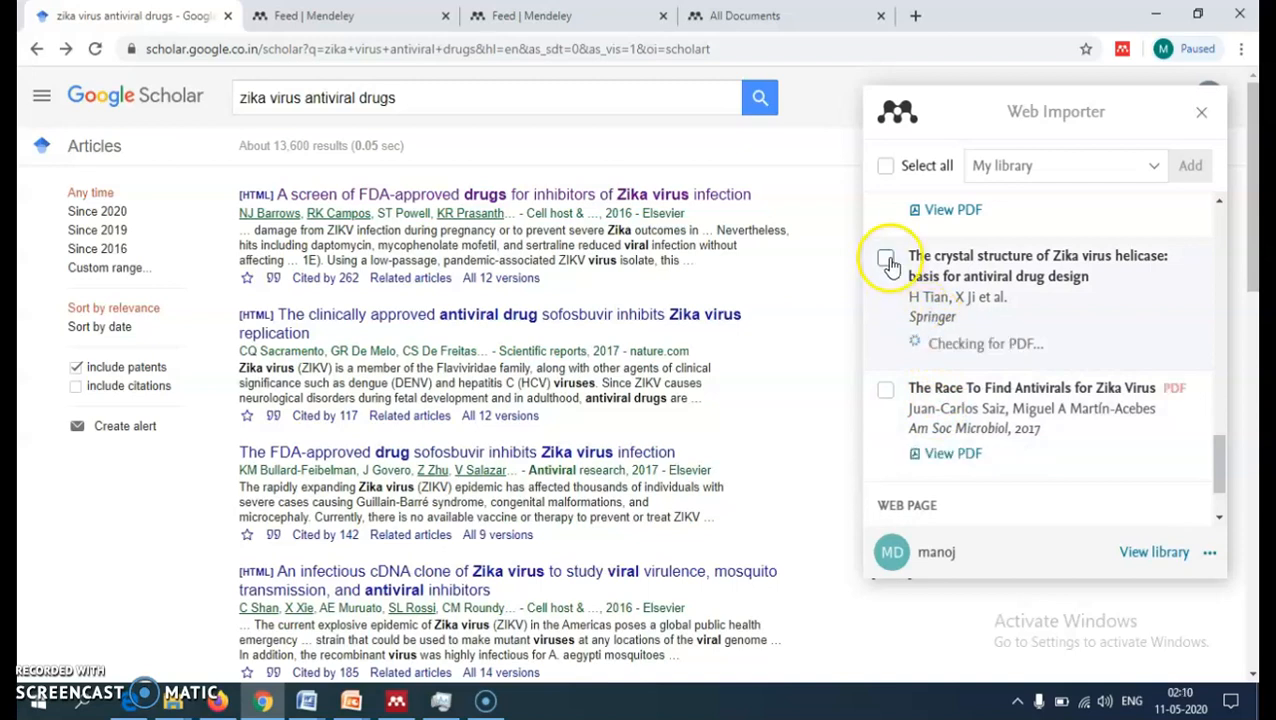
Step: Add the Protein and Cell reference "The crystal structure of Zika virus helicase: basis for antiviral drug design" to My library with its PDF
{"action": "scroll", "coordinate": [926, 340], "scroll_direction": "up", "scroll_amount": 5}
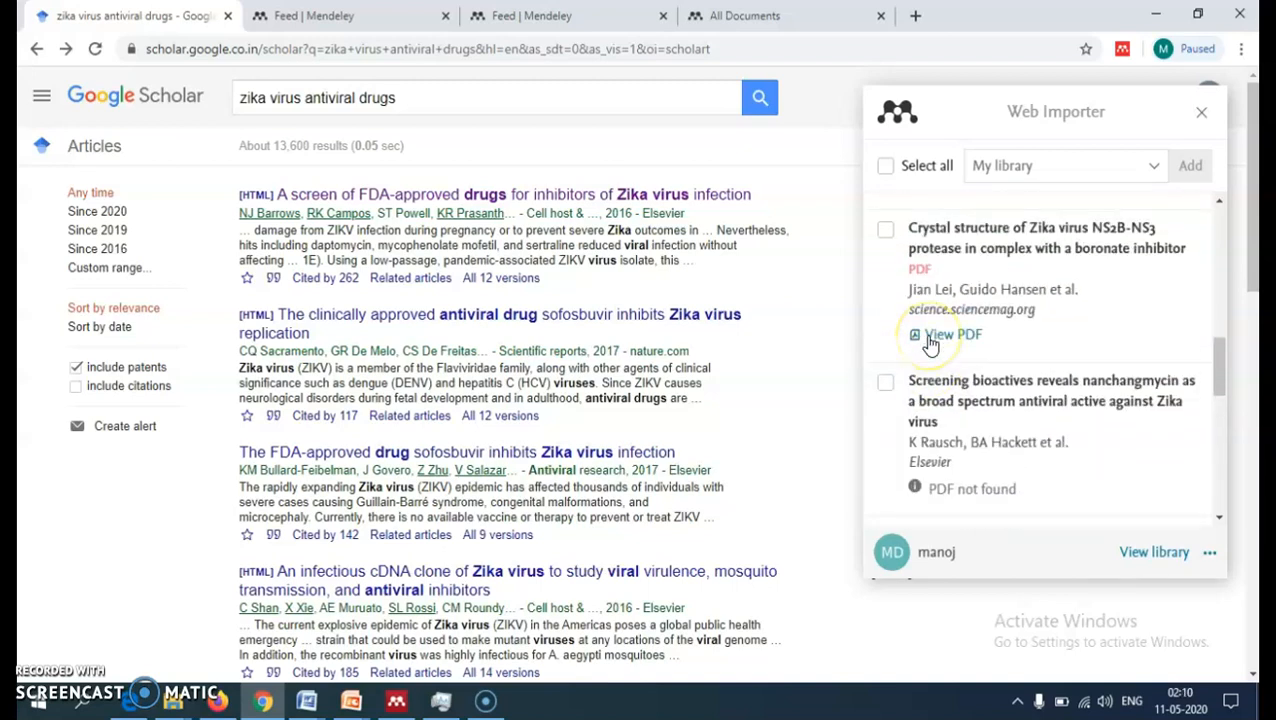
{"action": "scroll", "coordinate": [928, 343], "scroll_direction": "up", "scroll_amount": 8}
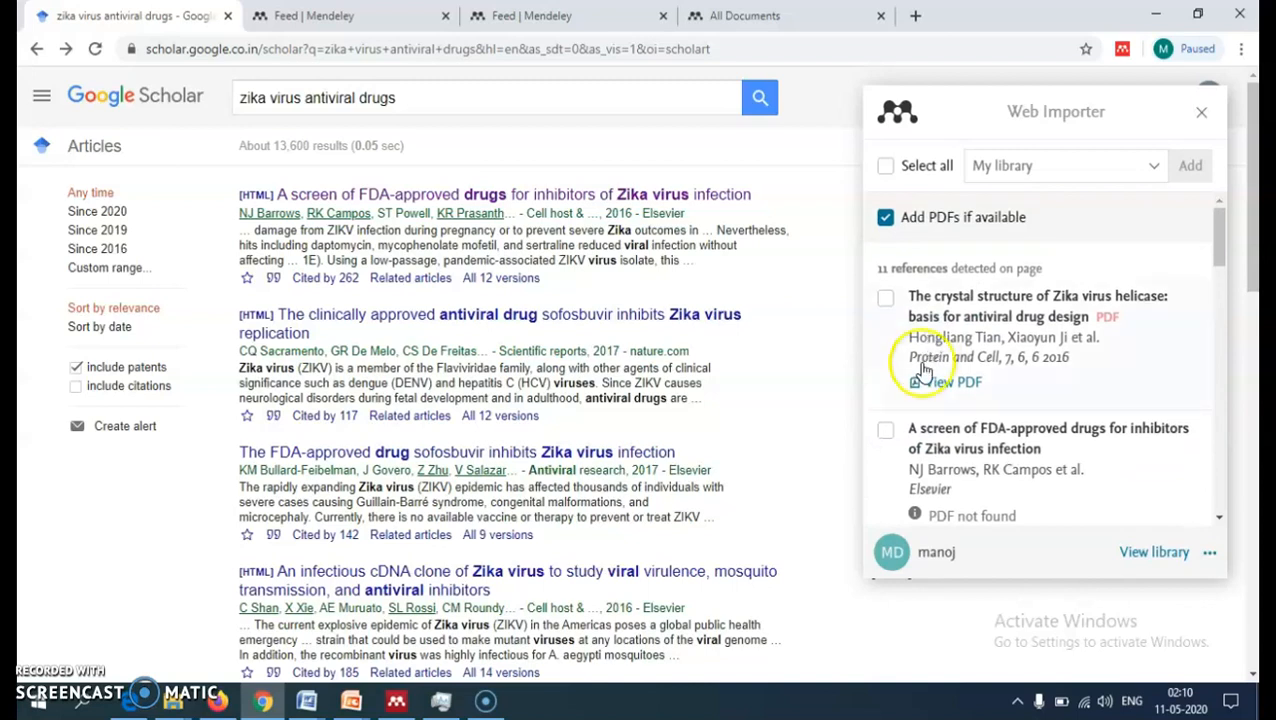
{"action": "left_click", "coordinate": [887, 300]}
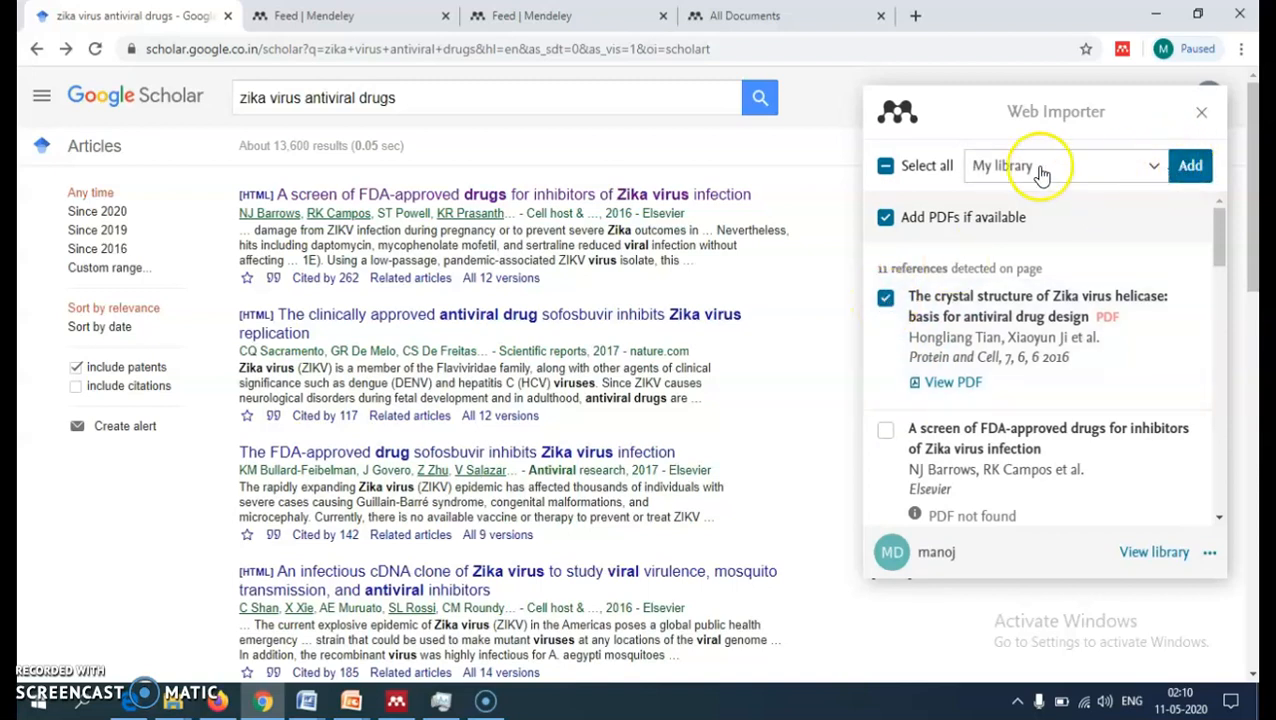
{"action": "left_click", "coordinate": [1191, 170]}
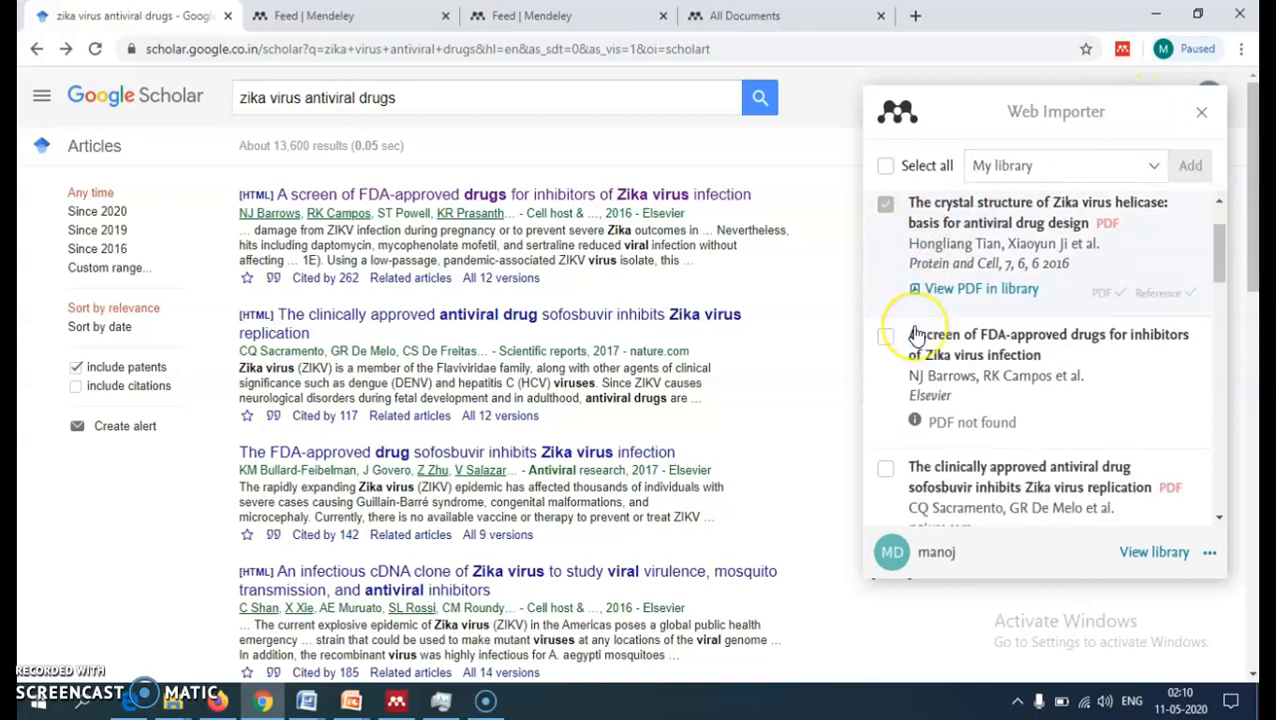
Step: Look through the Web Importer's destination collections, choose ABC, and clear the choice to return to My library
{"action": "left_click", "coordinate": [1155, 180]}
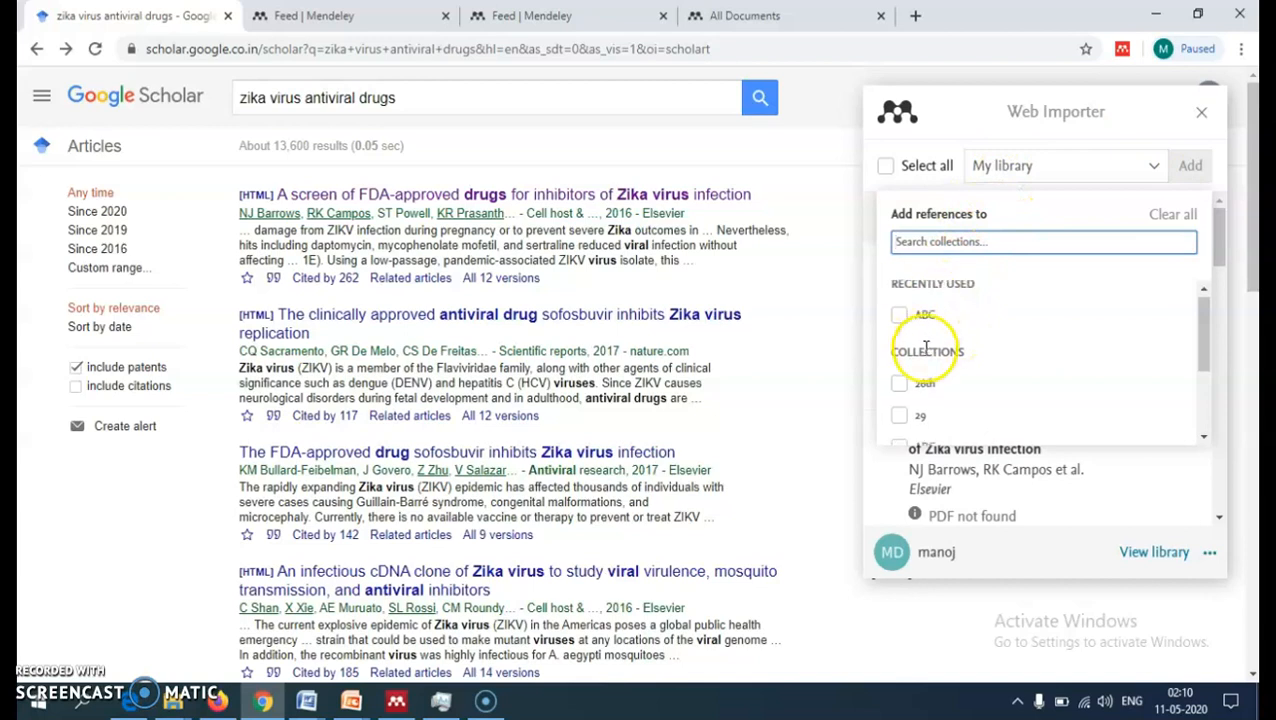
{"action": "scroll", "coordinate": [925, 346], "scroll_direction": "down", "scroll_amount": 1}
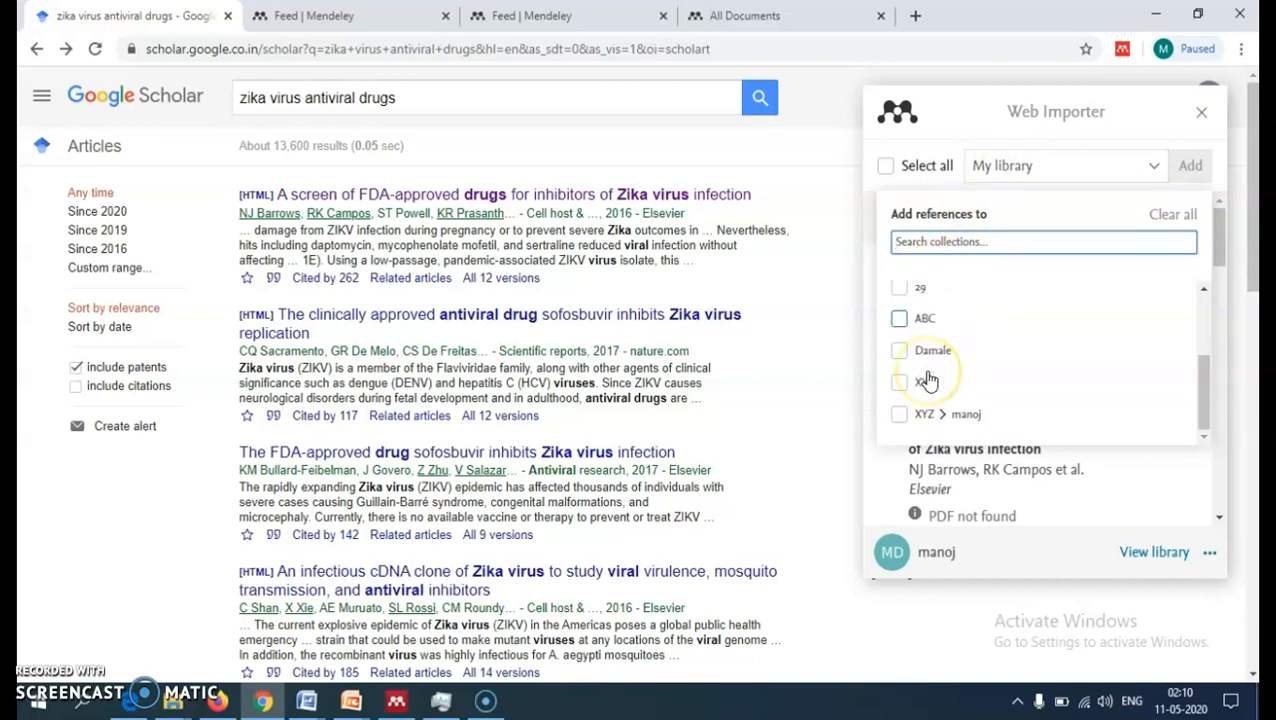
{"action": "scroll", "coordinate": [928, 378], "scroll_direction": "up", "scroll_amount": 2}
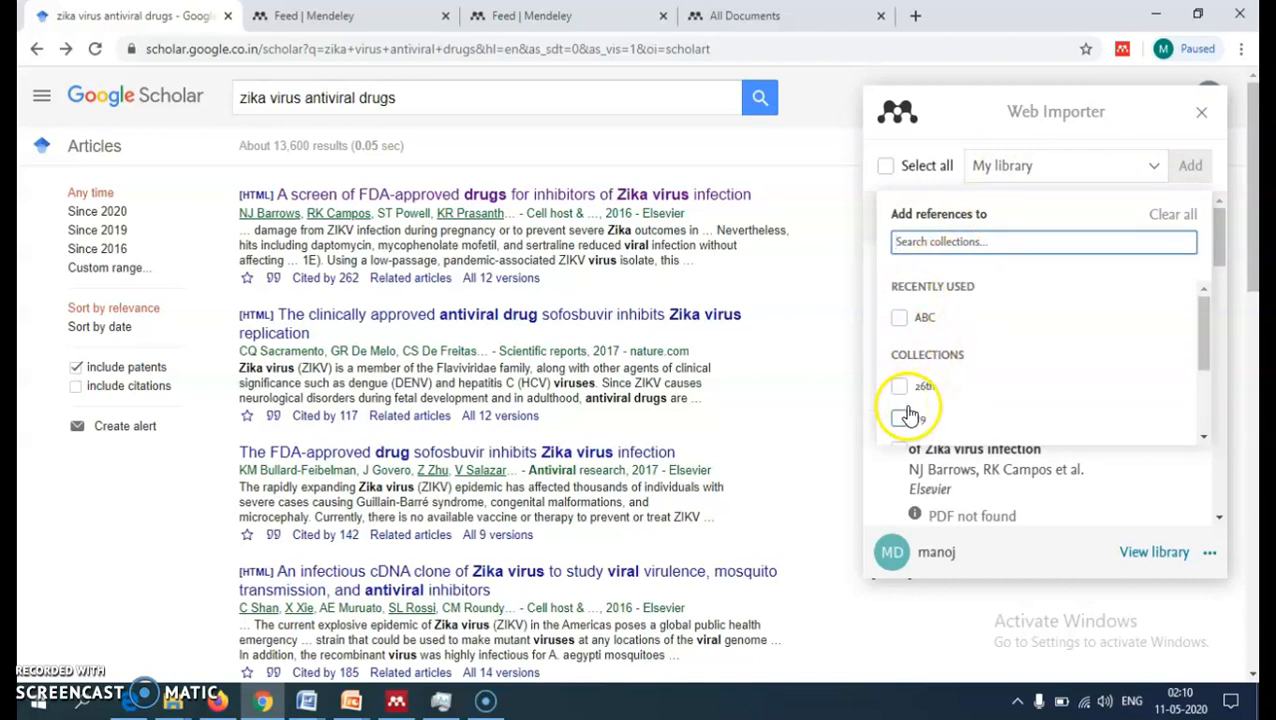
{"action": "scroll", "coordinate": [908, 370], "scroll_direction": "down", "scroll_amount": 1}
{"action": "left_click", "coordinate": [903, 357]}
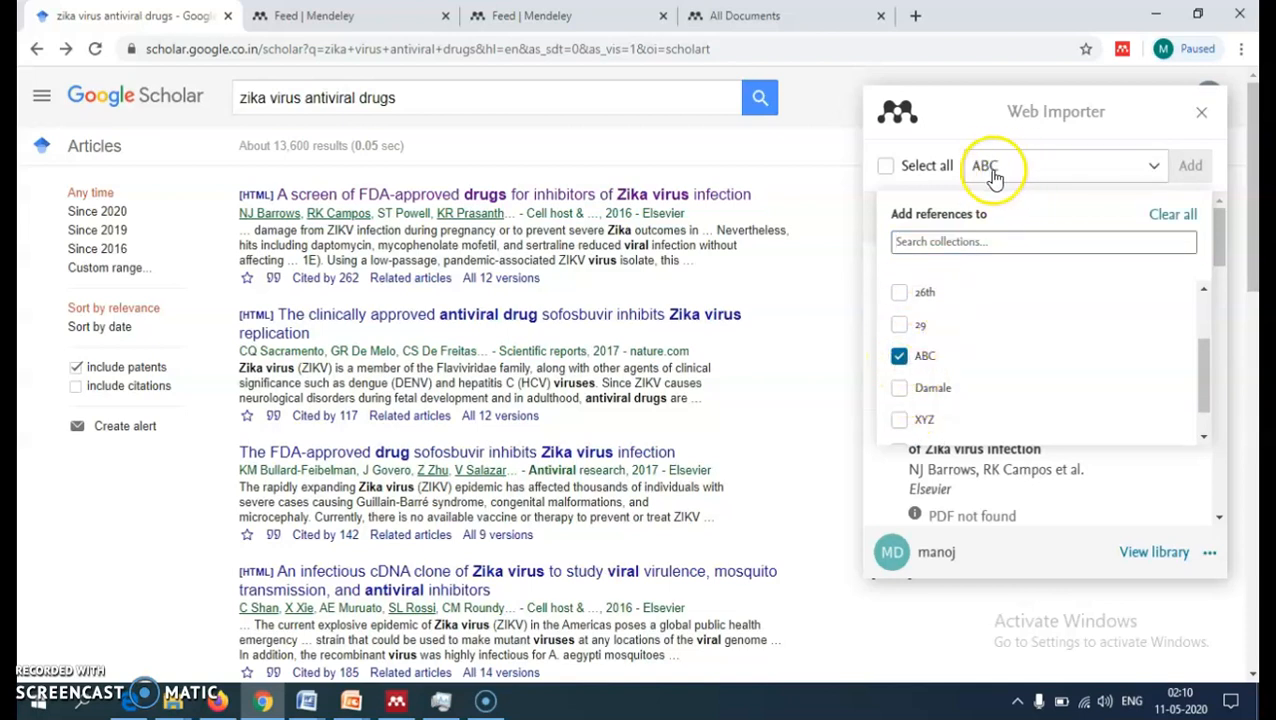
{"action": "left_click", "coordinate": [899, 357]}
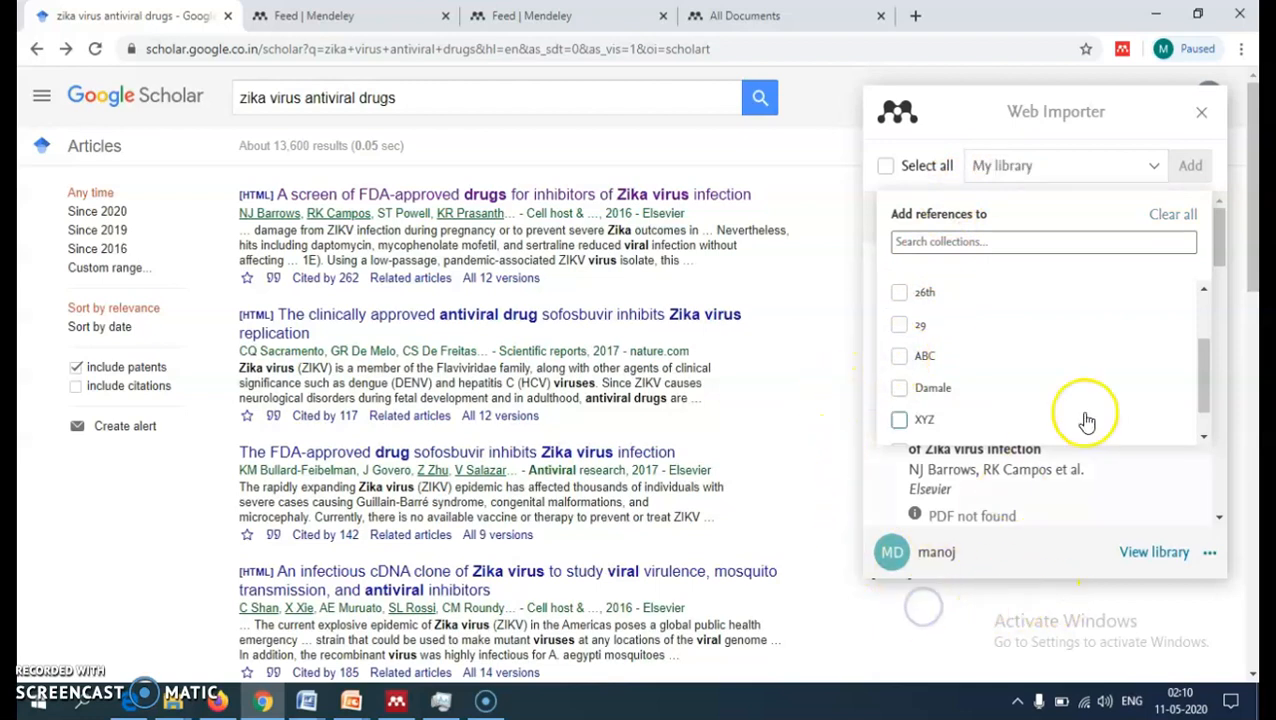
{"action": "left_click", "coordinate": [1170, 214]}
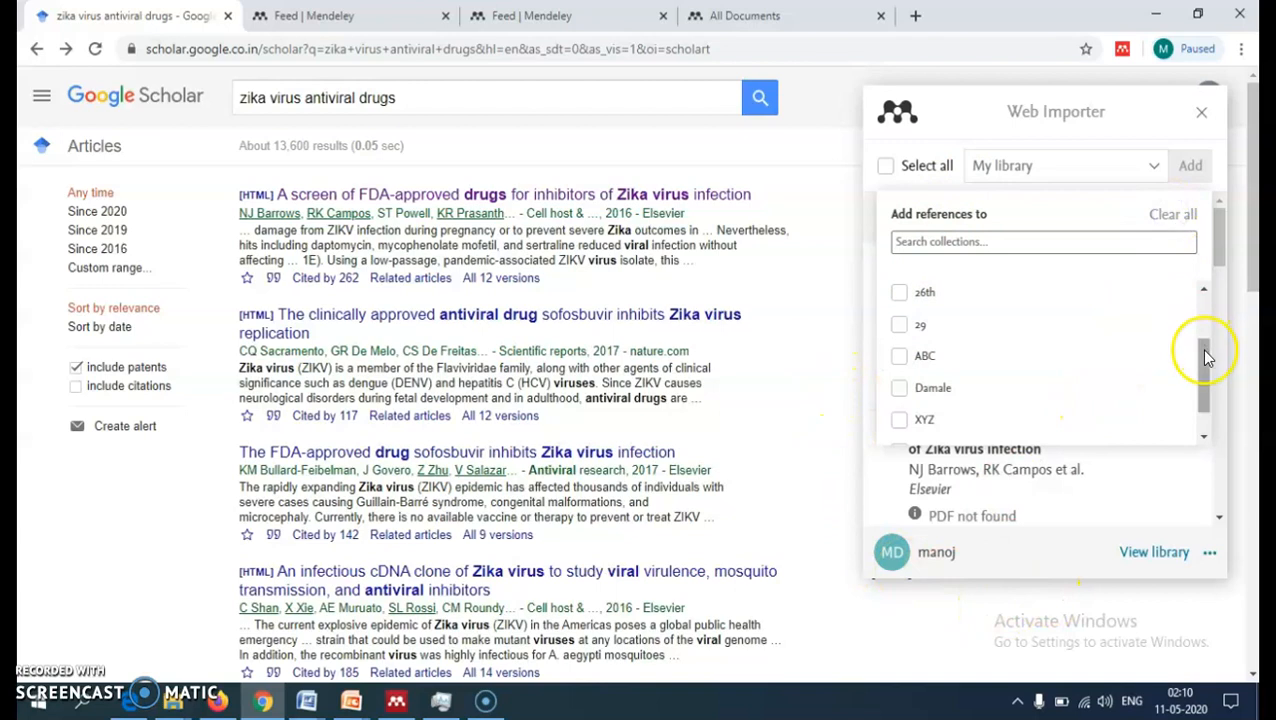
{"action": "left_click_drag", "start_coordinate": [1202, 356], "coordinate": [1196, 250]}
{"action": "left_click", "coordinate": [1005, 168]}
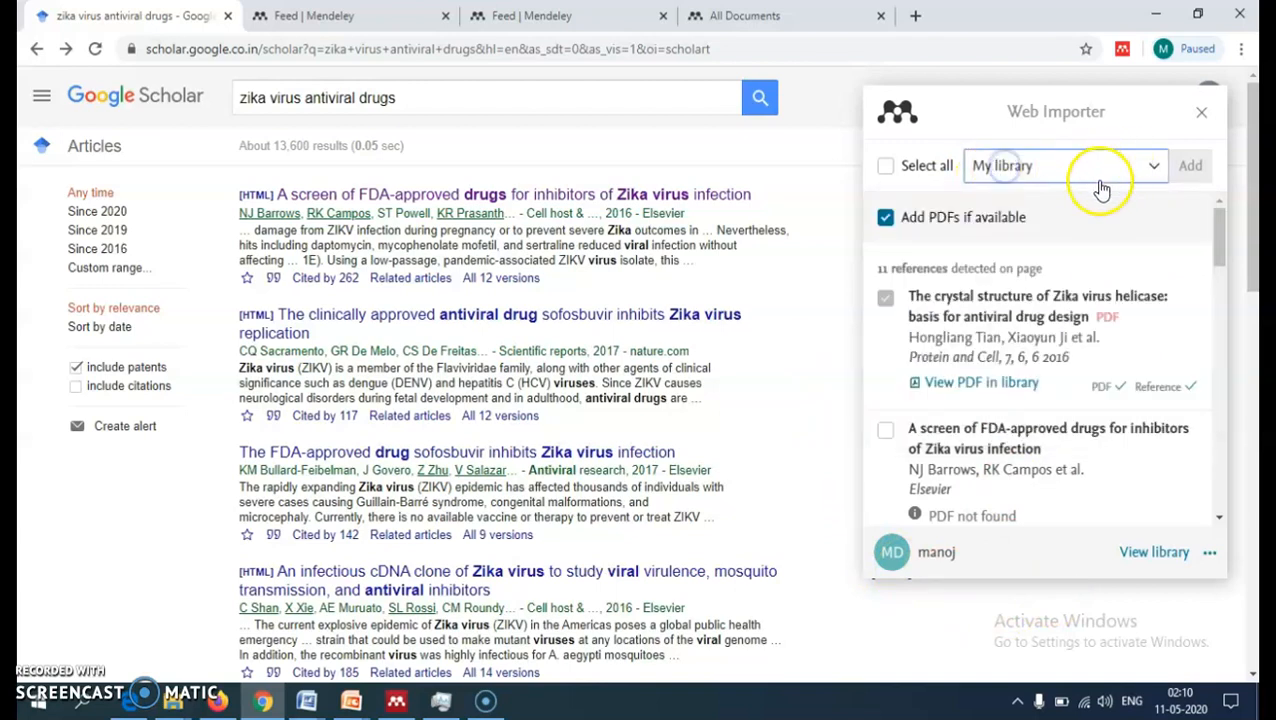
Step: Select all references detected by the Web Importer and check the selection down to the web page entry
{"action": "scroll", "coordinate": [870, 395], "scroll_direction": "down", "scroll_amount": 1}
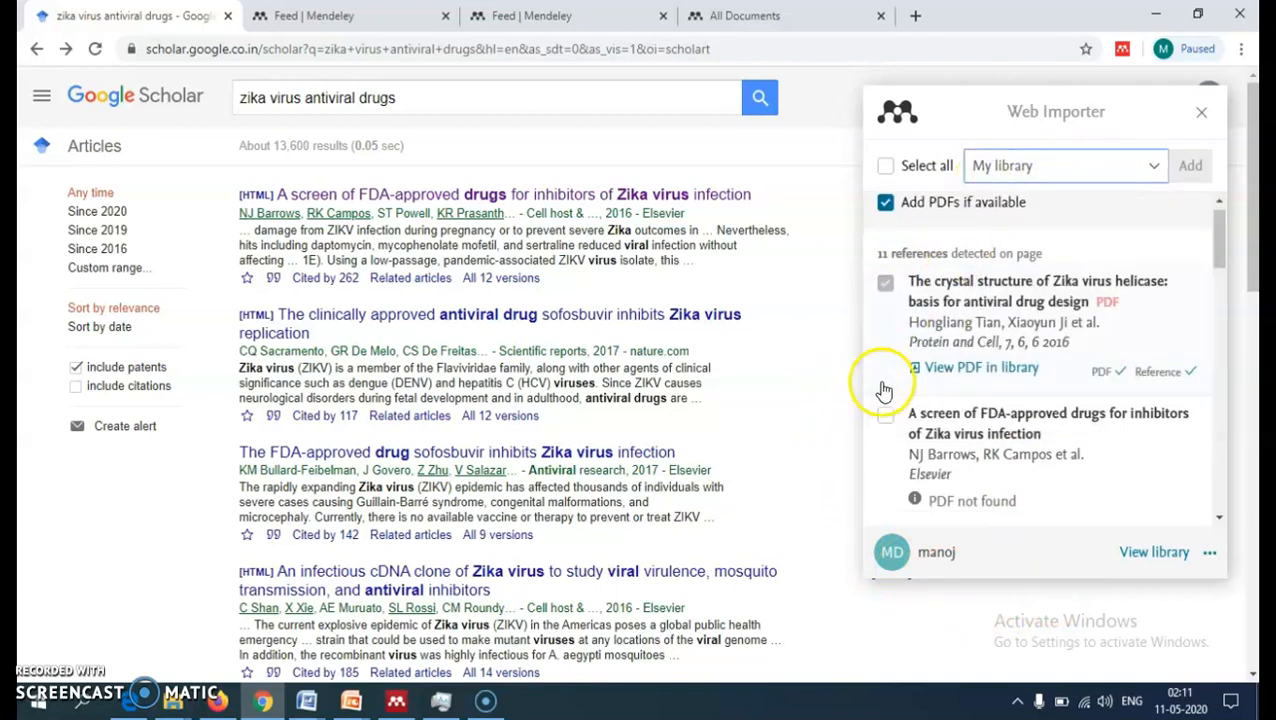
{"action": "scroll", "coordinate": [889, 368], "scroll_direction": "up", "scroll_amount": 1}
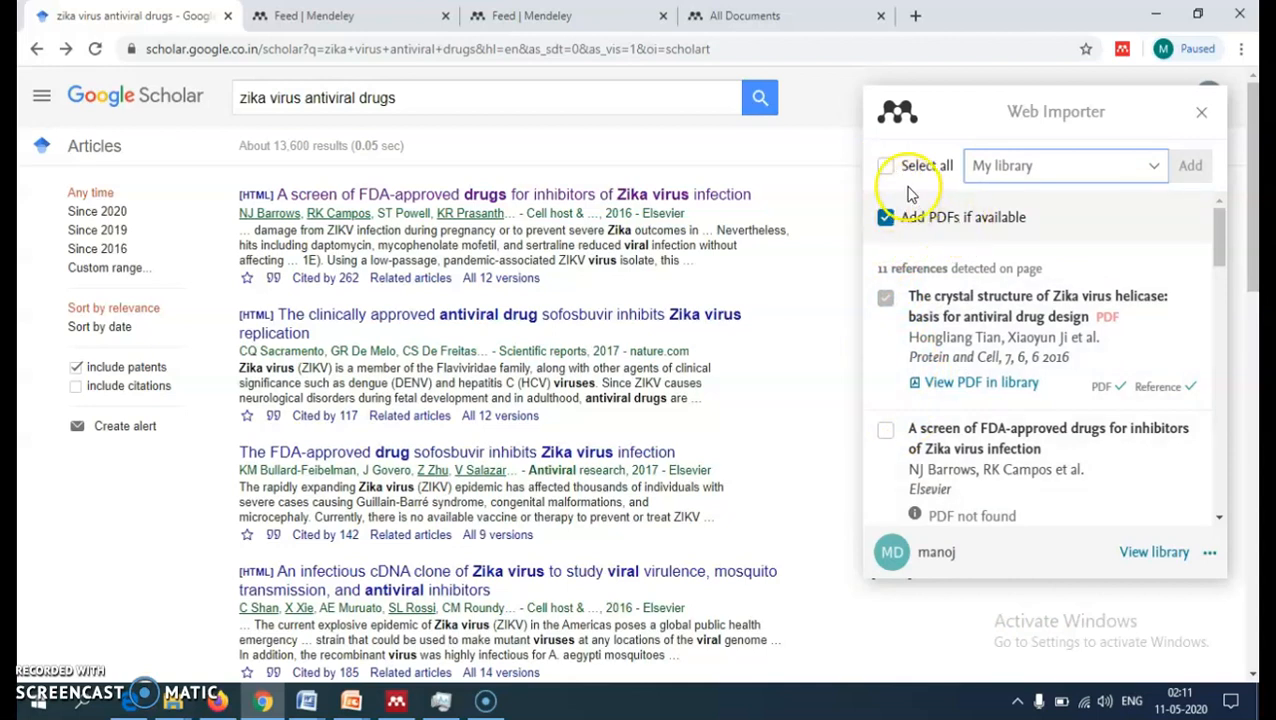
{"action": "left_click", "coordinate": [885, 166]}
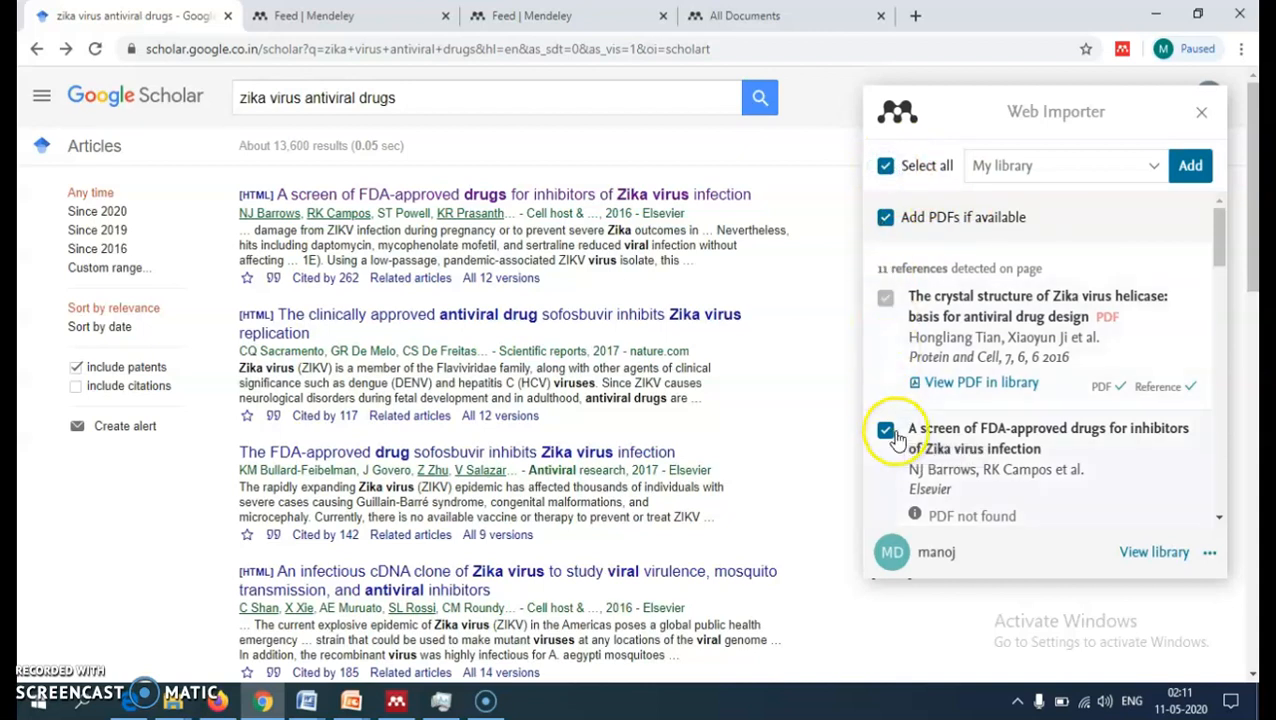
{"action": "scroll", "coordinate": [895, 420], "scroll_direction": "down", "scroll_amount": 10}
{"action": "scroll", "coordinate": [900, 433], "scroll_direction": "down", "scroll_amount": 8}
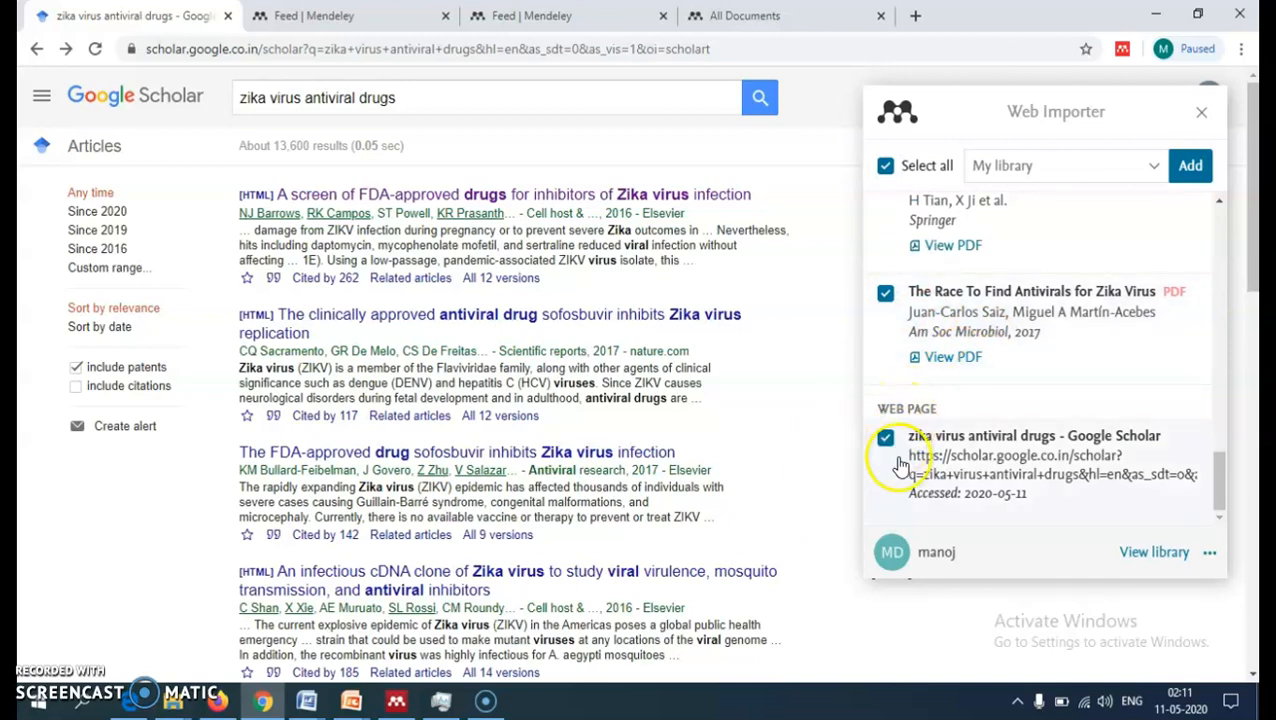
{"action": "scroll", "coordinate": [910, 430], "scroll_direction": "down", "scroll_amount": 5}
{"action": "scroll", "coordinate": [933, 447], "scroll_direction": "up", "scroll_amount": 10}
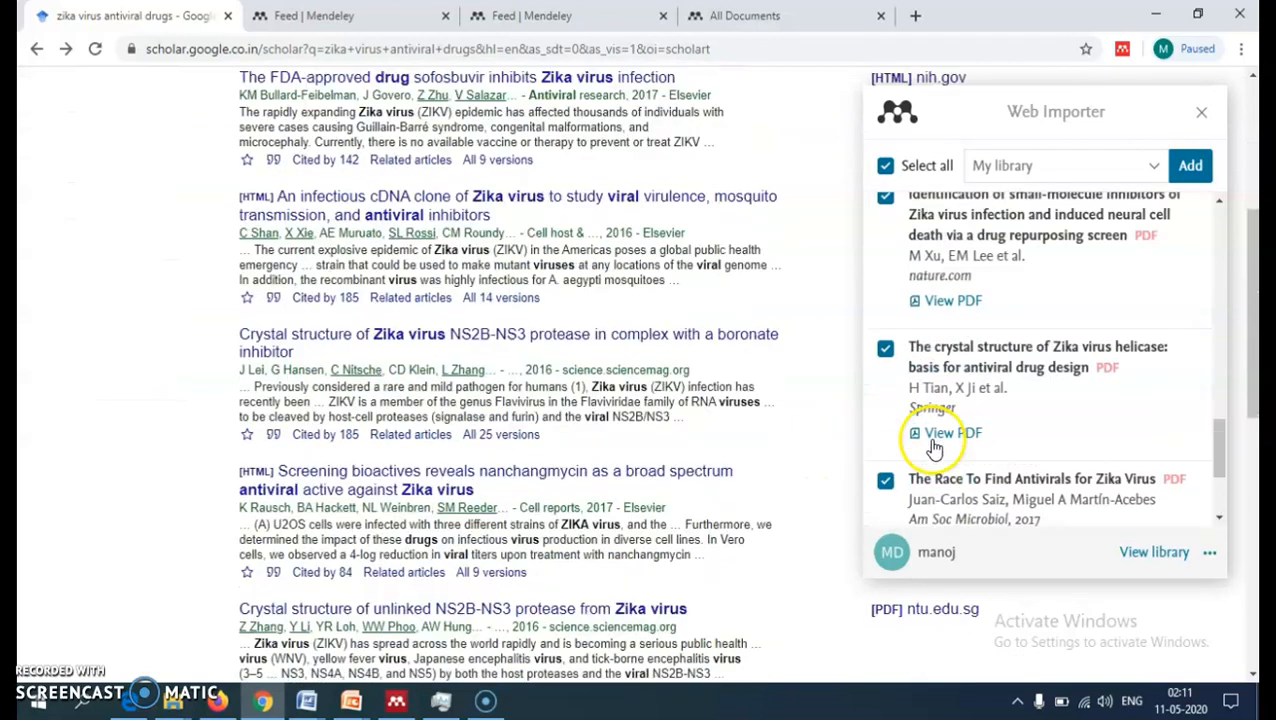
{"action": "scroll", "coordinate": [937, 428], "scroll_direction": "up", "scroll_amount": 2}
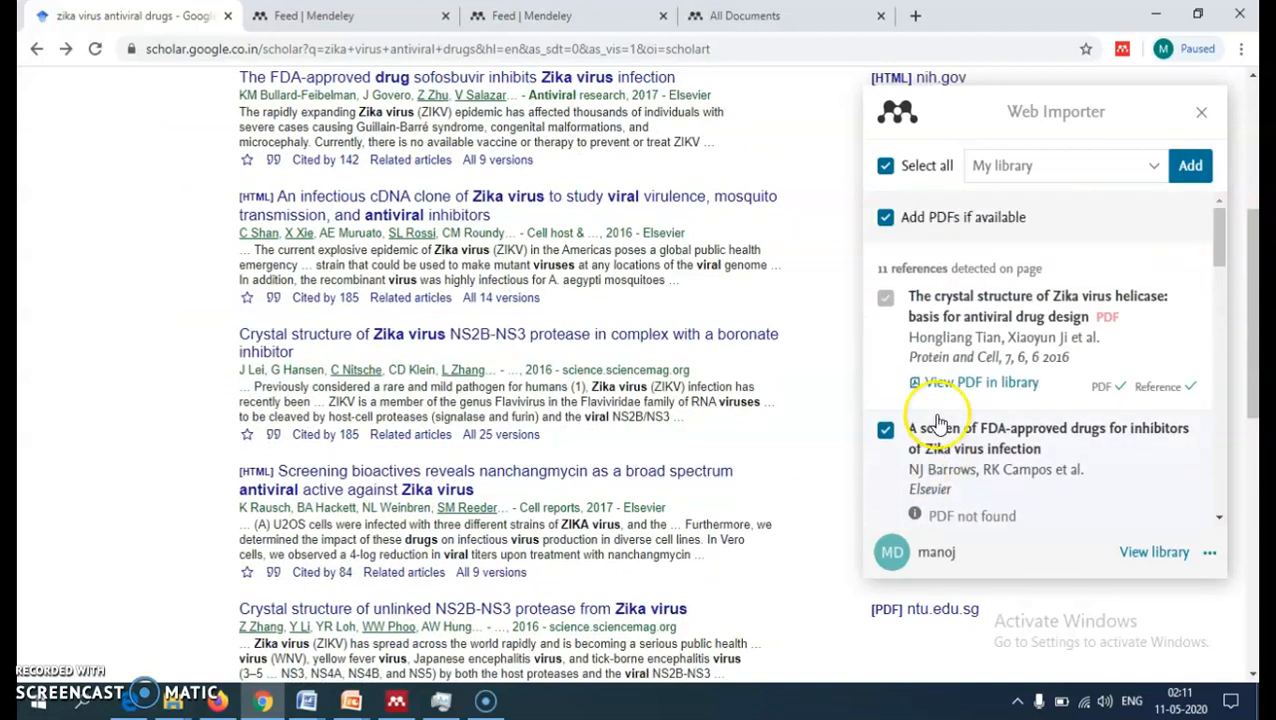
{"action": "scroll", "coordinate": [171, 308], "scroll_direction": "up", "scroll_amount": 5}
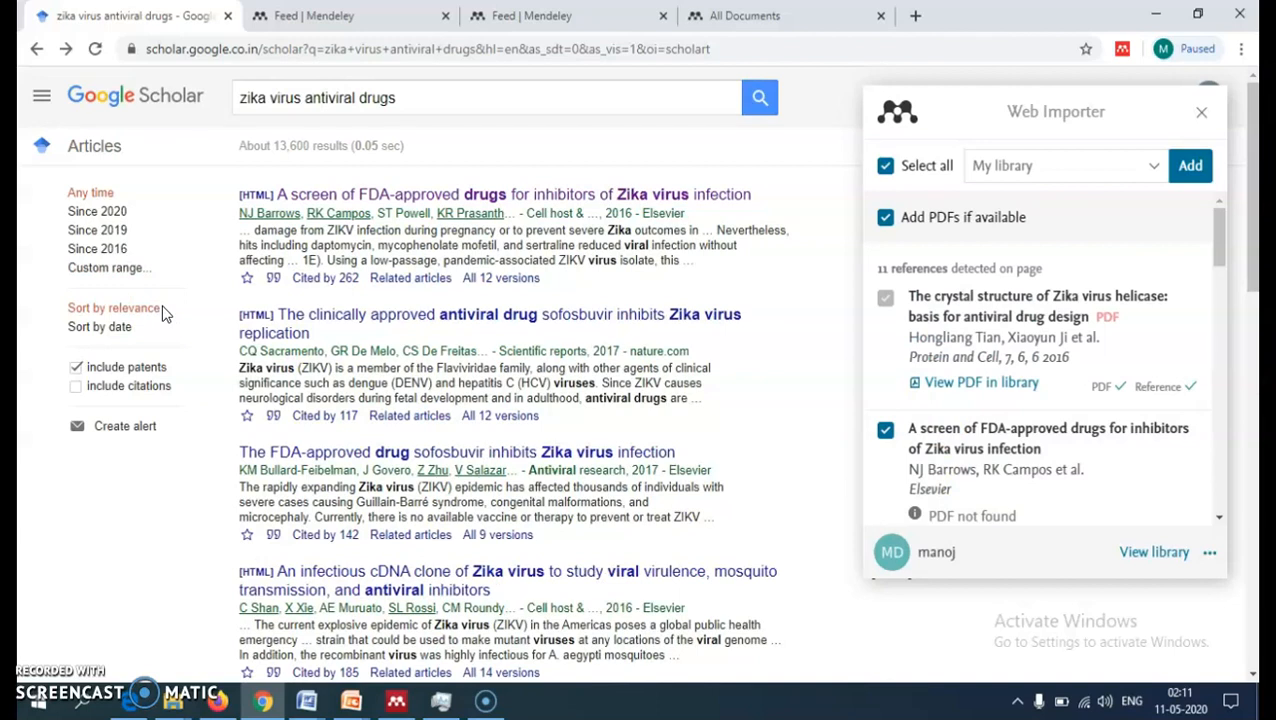
Step: Switch to Mendeley Desktop and search All Documents for "zika"
{"action": "left_click", "coordinate": [52, 664]}
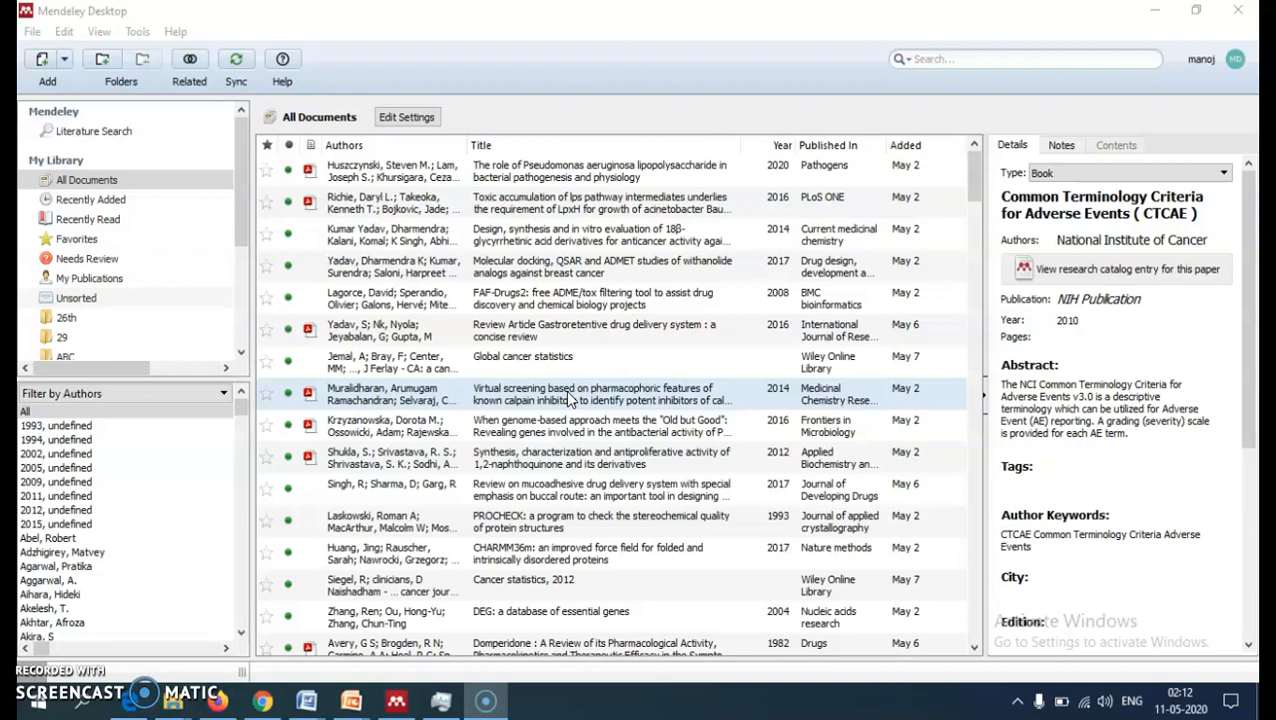
{"action": "left_click", "coordinate": [912, 58]}
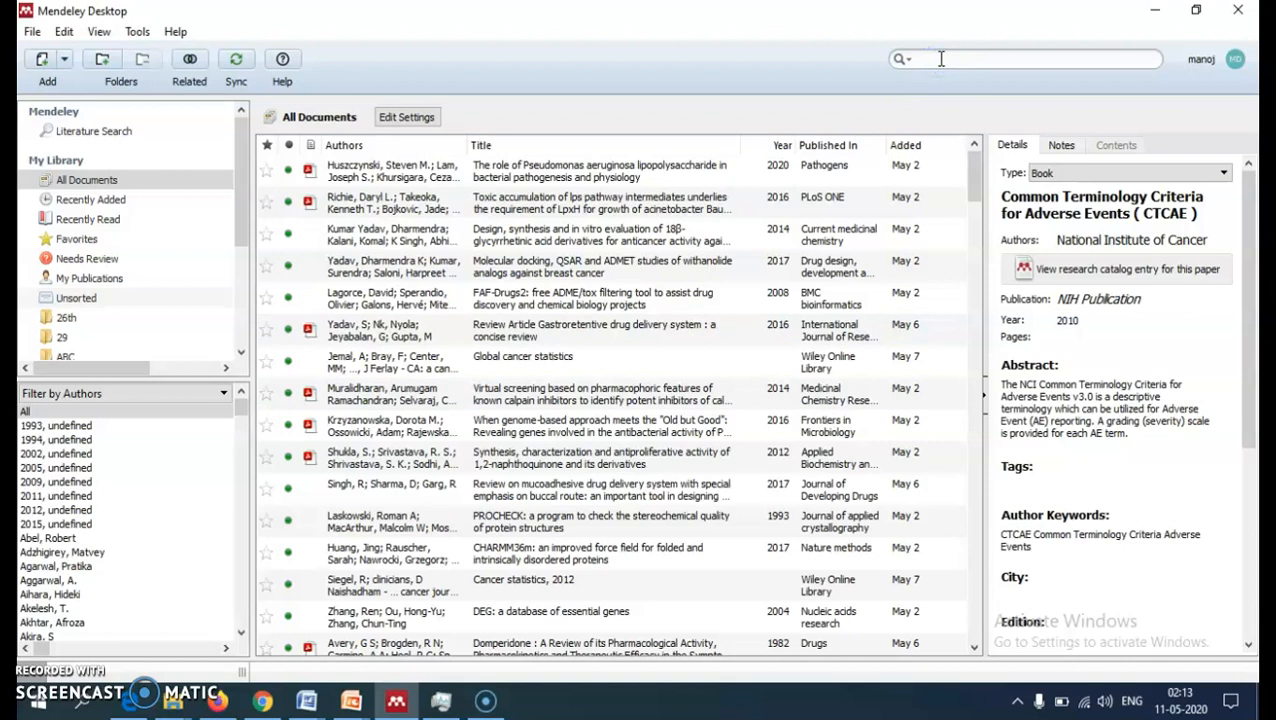
{"action": "type", "text": "zika"}
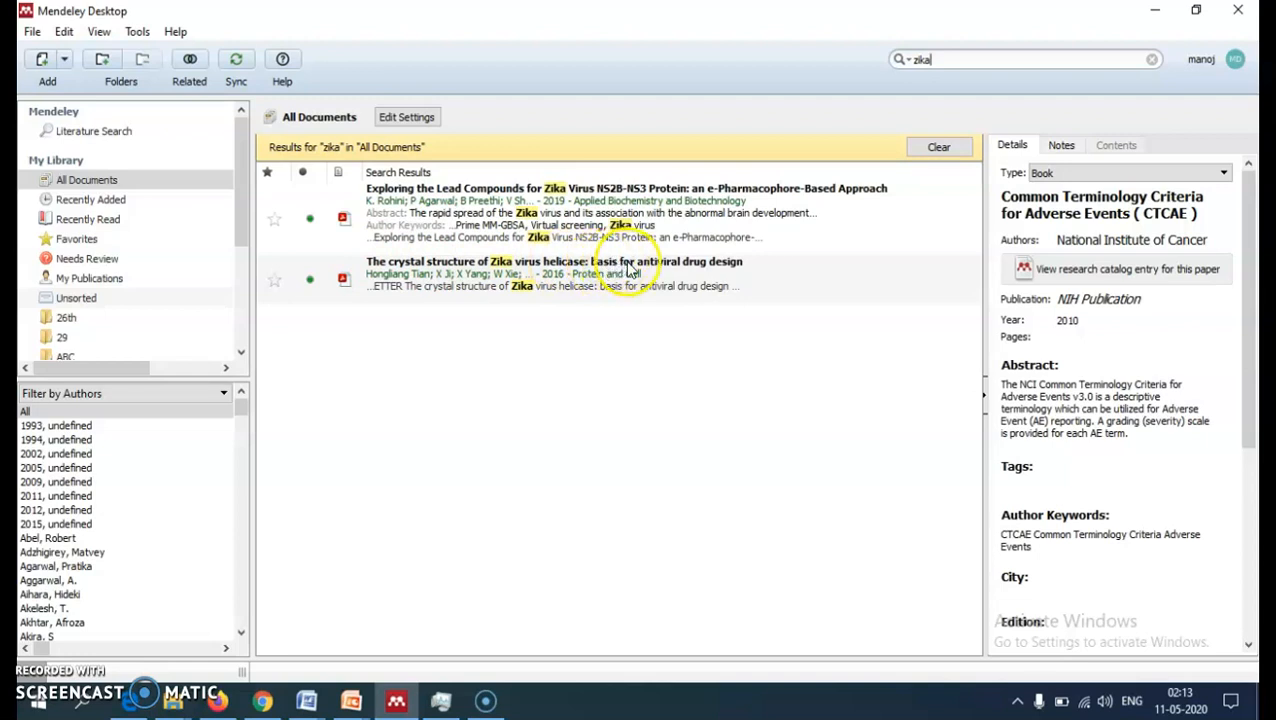
Step: Select the imported Zika virus helicase paper and examine its details from the title through the empty fields to the catalog IDs and files
{"action": "left_click", "coordinate": [530, 288]}
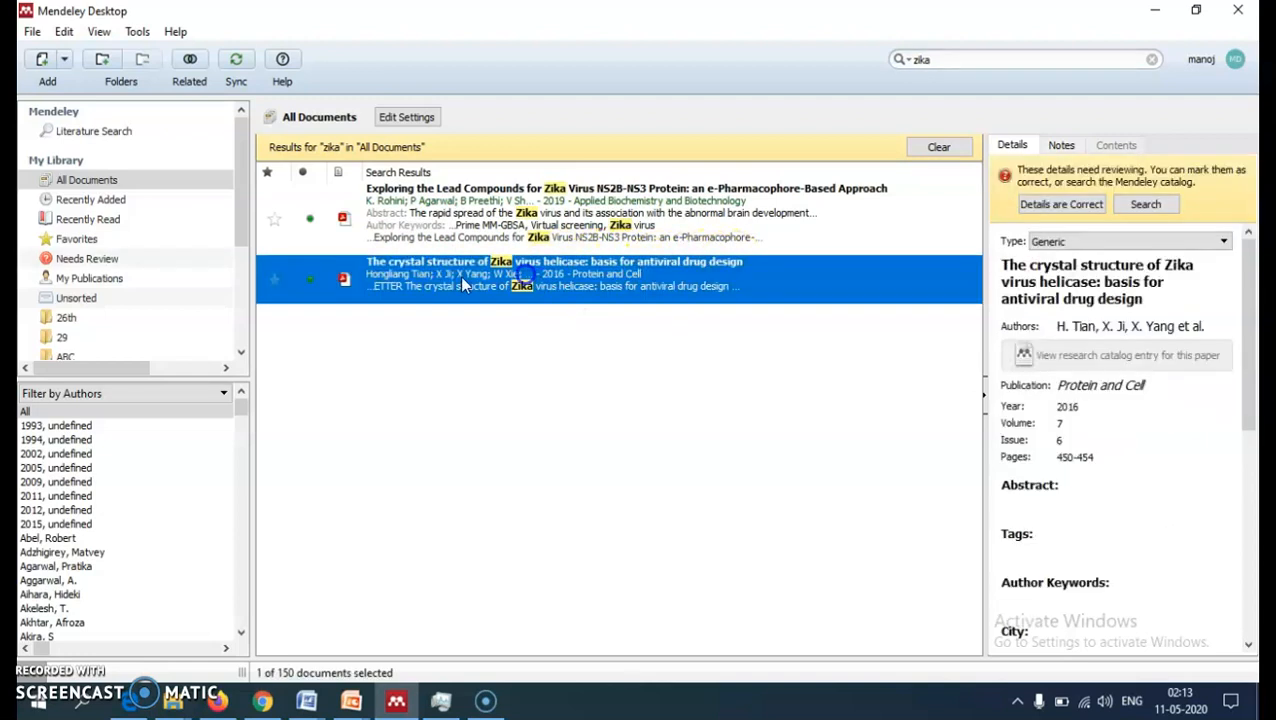
{"action": "left_click", "coordinate": [344, 283]}
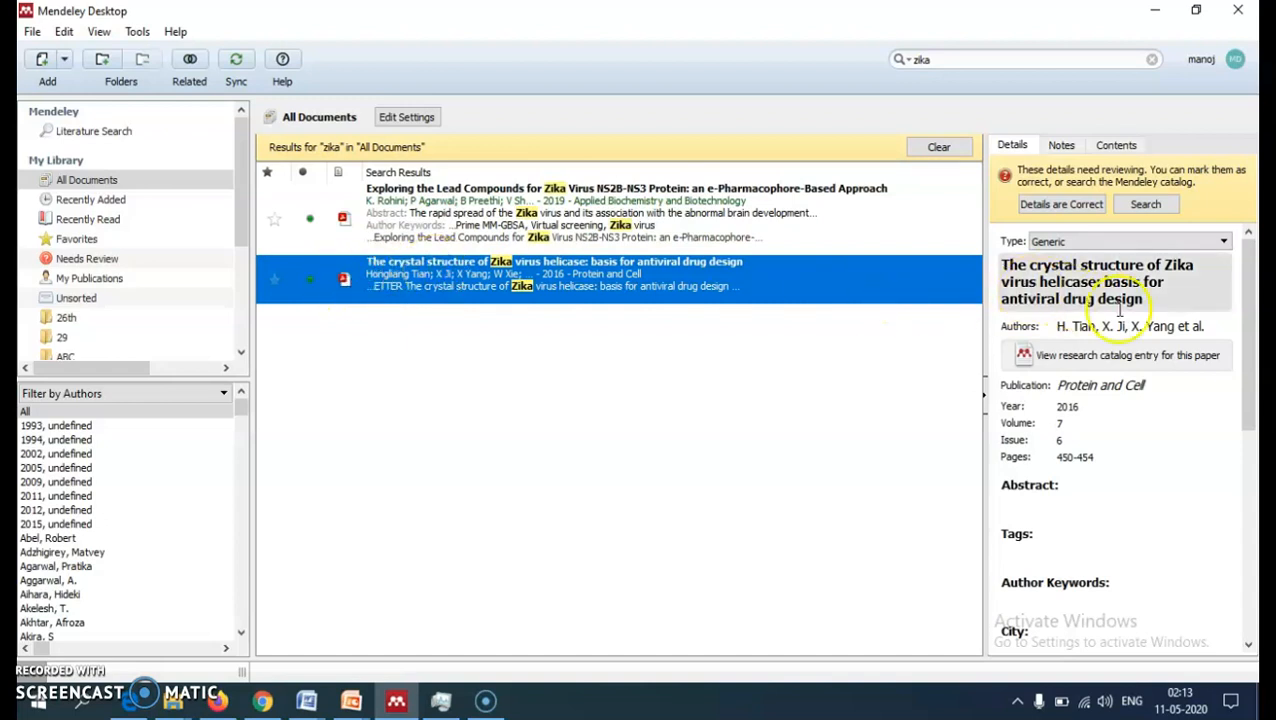
{"action": "scroll", "coordinate": [1120, 330], "scroll_direction": "down", "scroll_amount": 2}
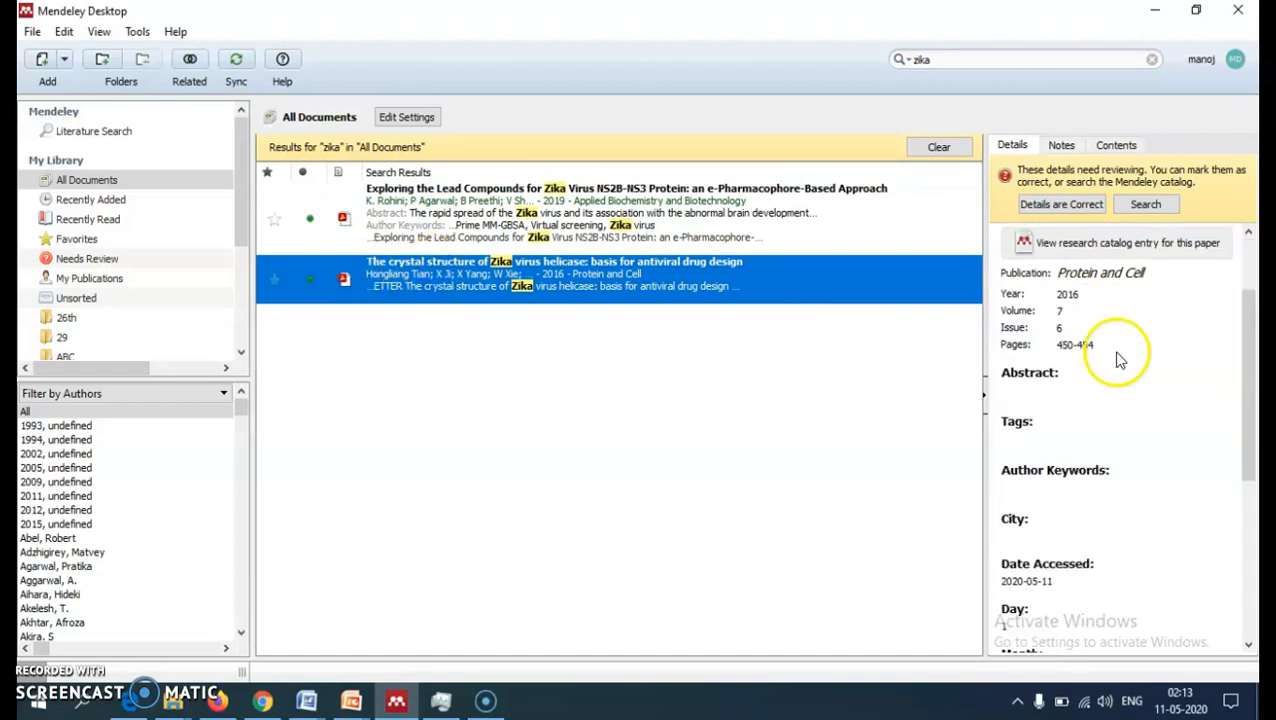
{"action": "left_click", "coordinate": [1038, 388]}
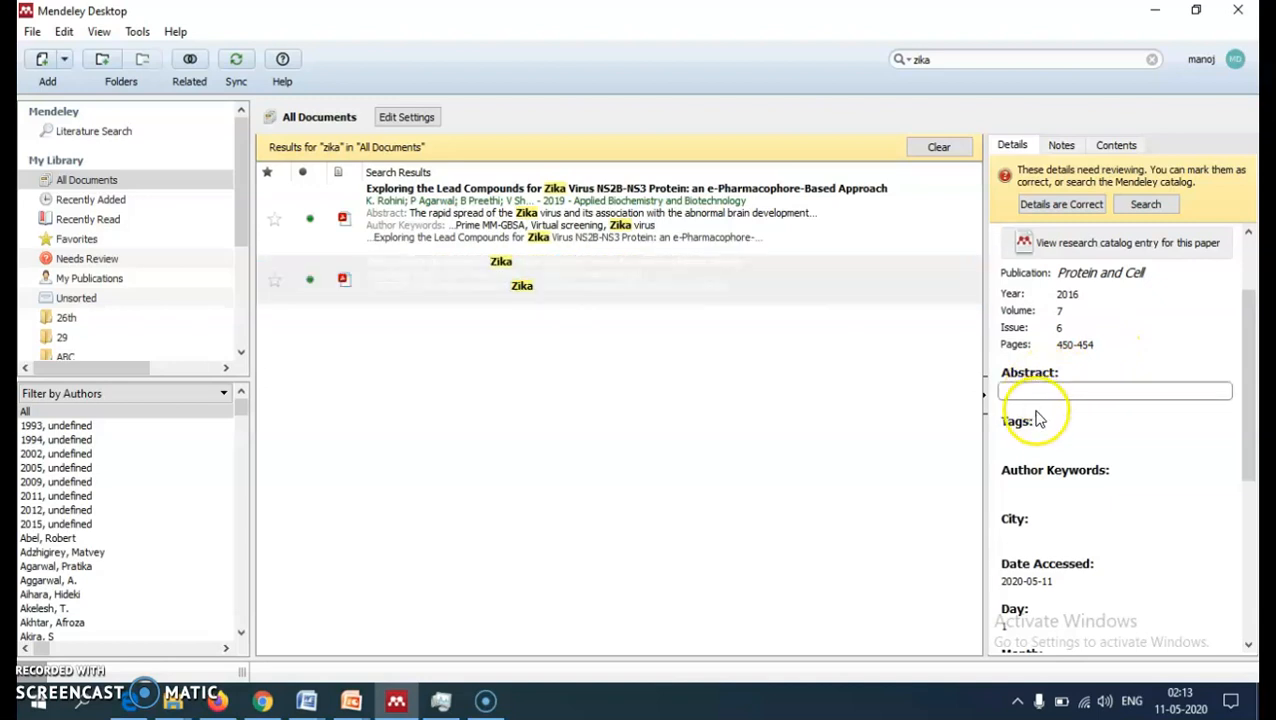
{"action": "left_click", "coordinate": [1021, 438]}
{"action": "left_click", "coordinate": [1020, 490]}
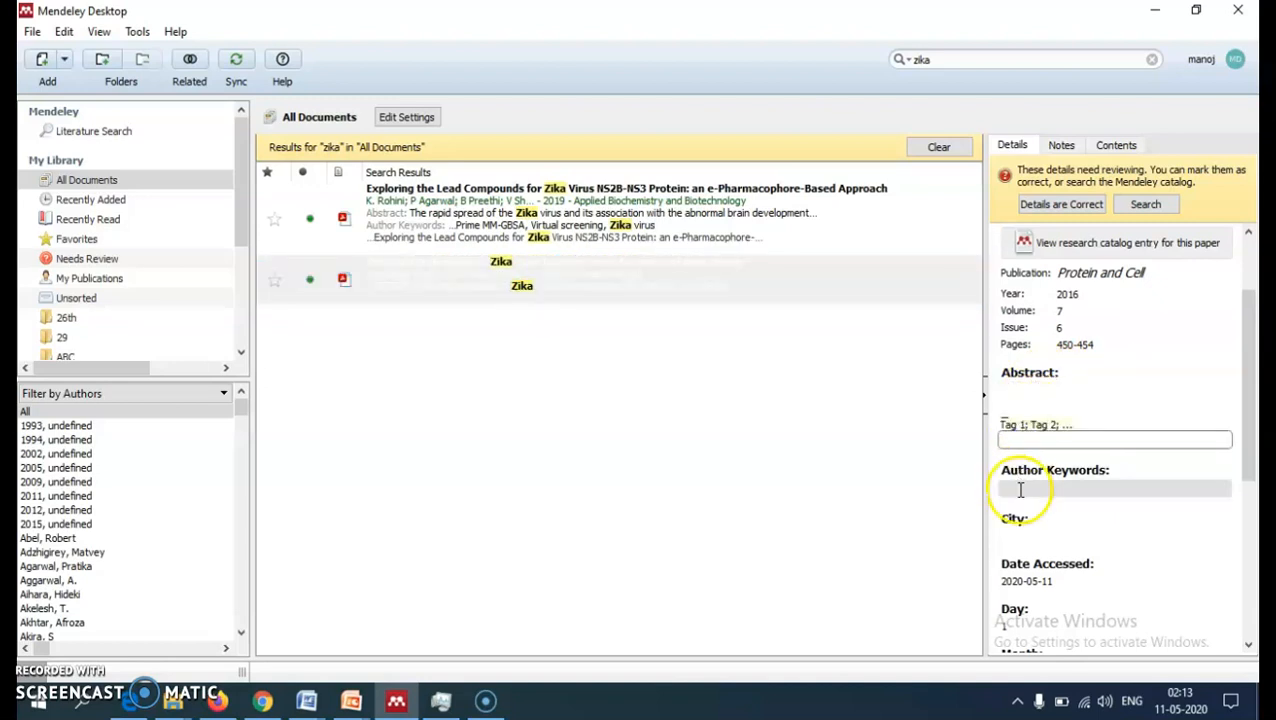
{"action": "left_click", "coordinate": [1020, 490]}
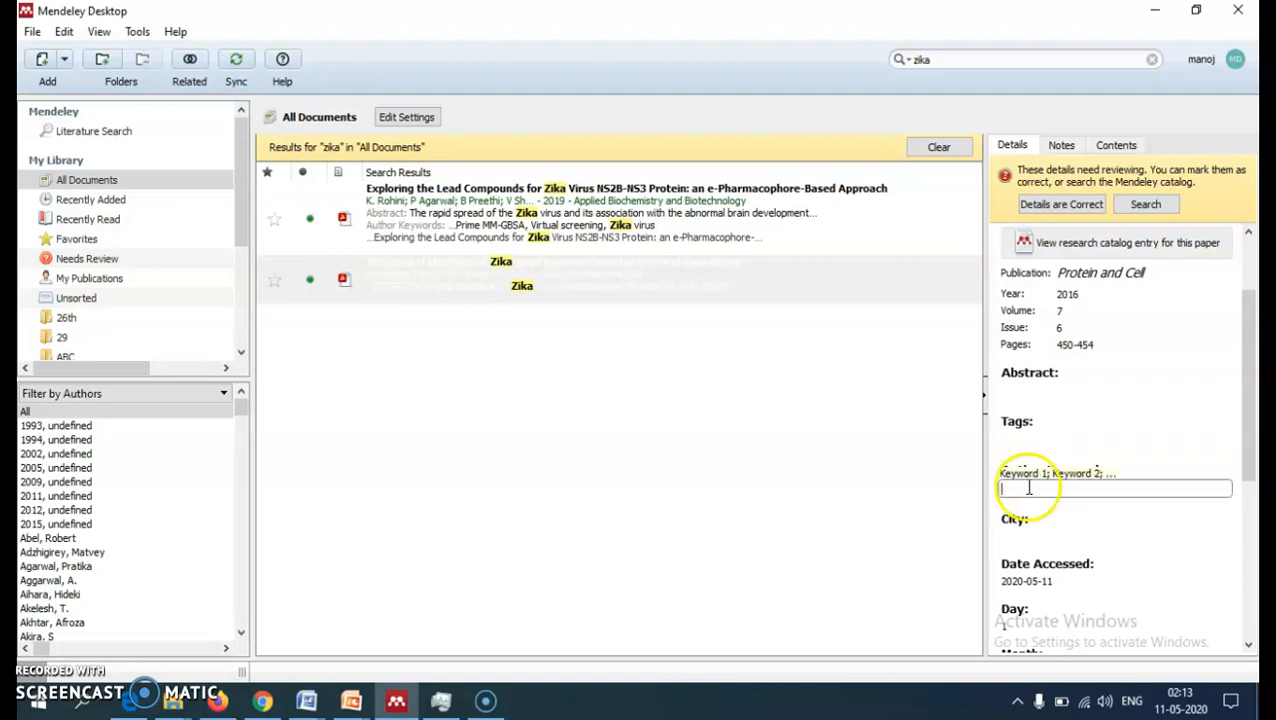
{"action": "left_click", "coordinate": [1018, 530]}
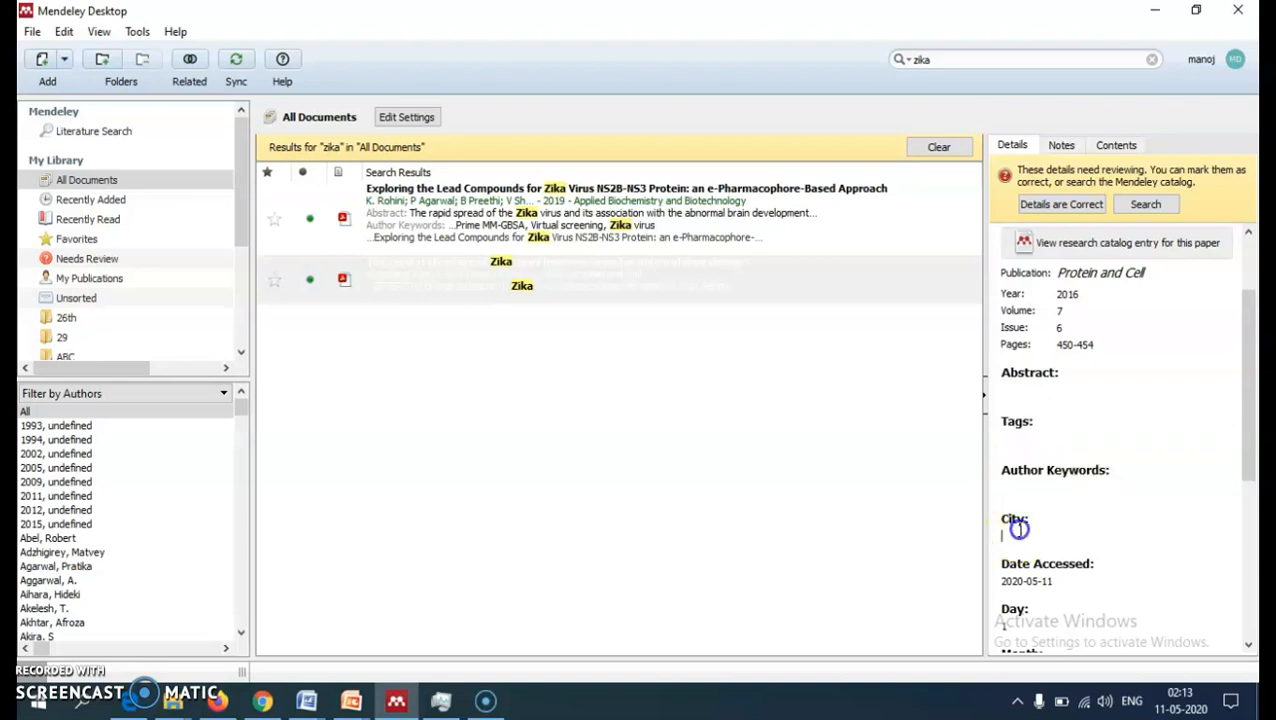
{"action": "scroll", "coordinate": [1021, 535], "scroll_direction": "down", "scroll_amount": 2}
{"action": "left_click", "coordinate": [1028, 505]}
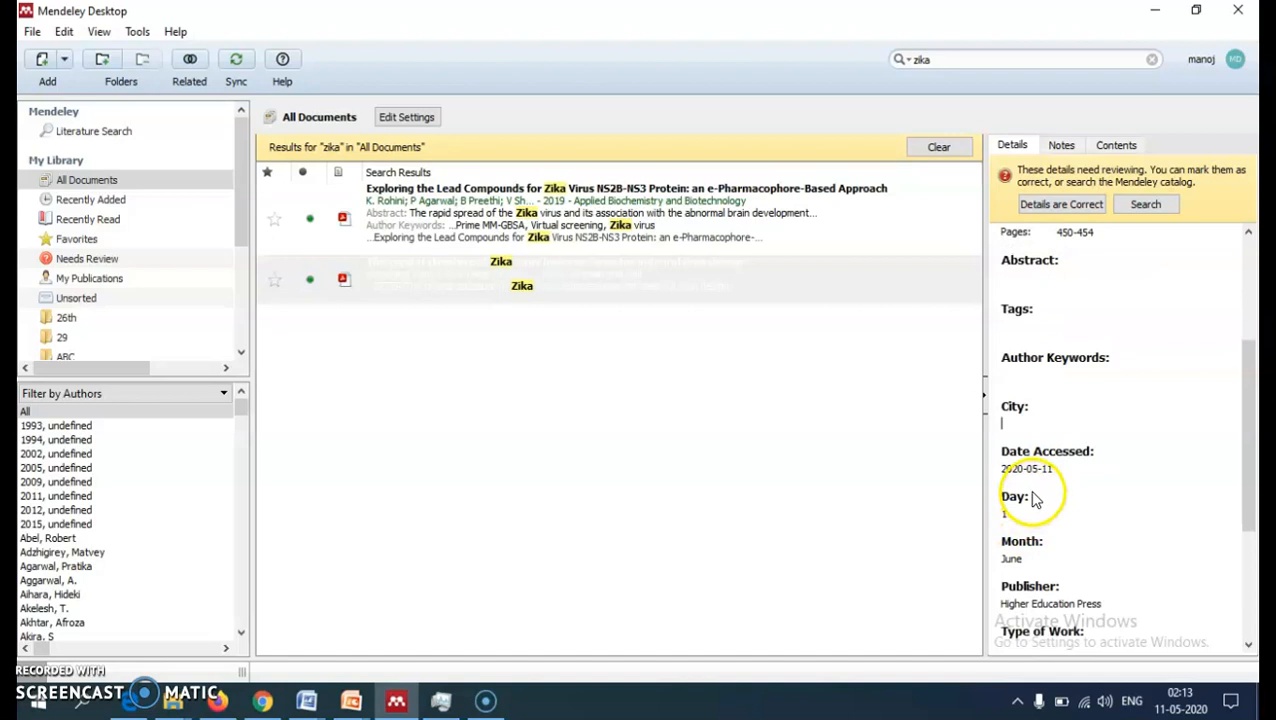
{"action": "scroll", "coordinate": [1030, 505], "scroll_direction": "down", "scroll_amount": 4}
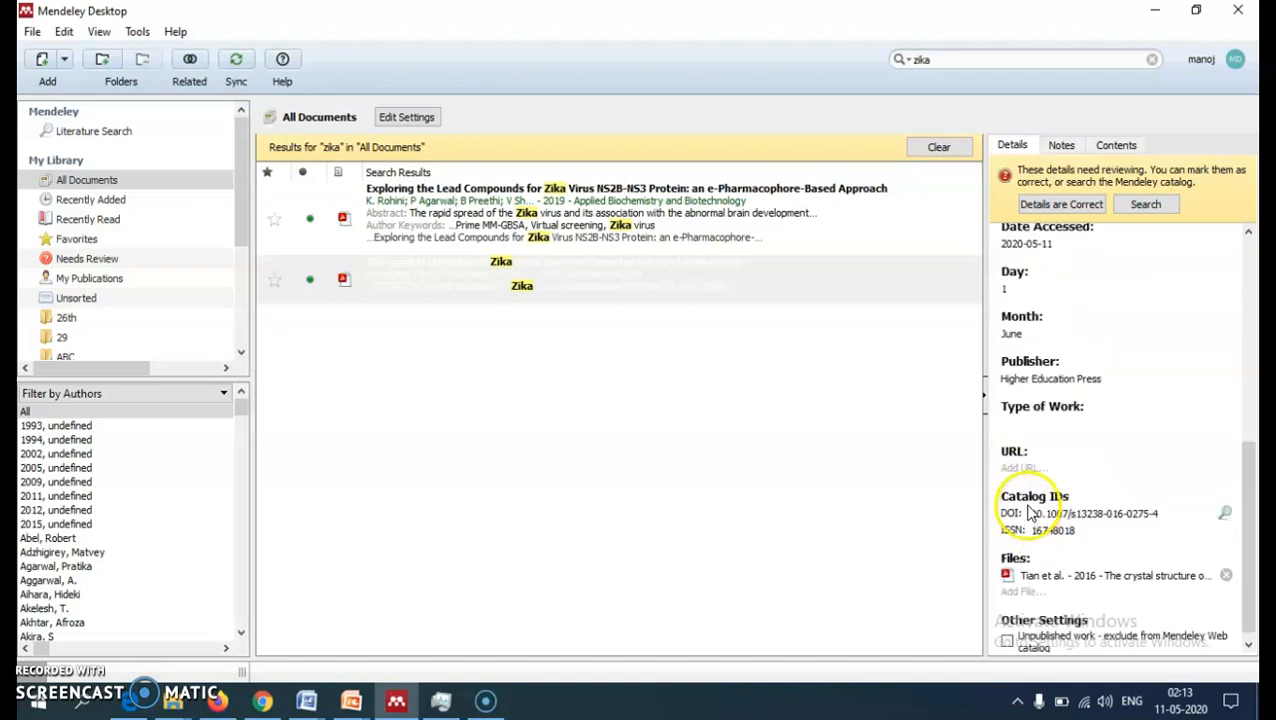
Step: Recheck the helicase paper's Abstract, Tags, Author Keywords and City fields without entering anything
{"action": "scroll", "coordinate": [1035, 495], "scroll_direction": "up", "scroll_amount": 7}
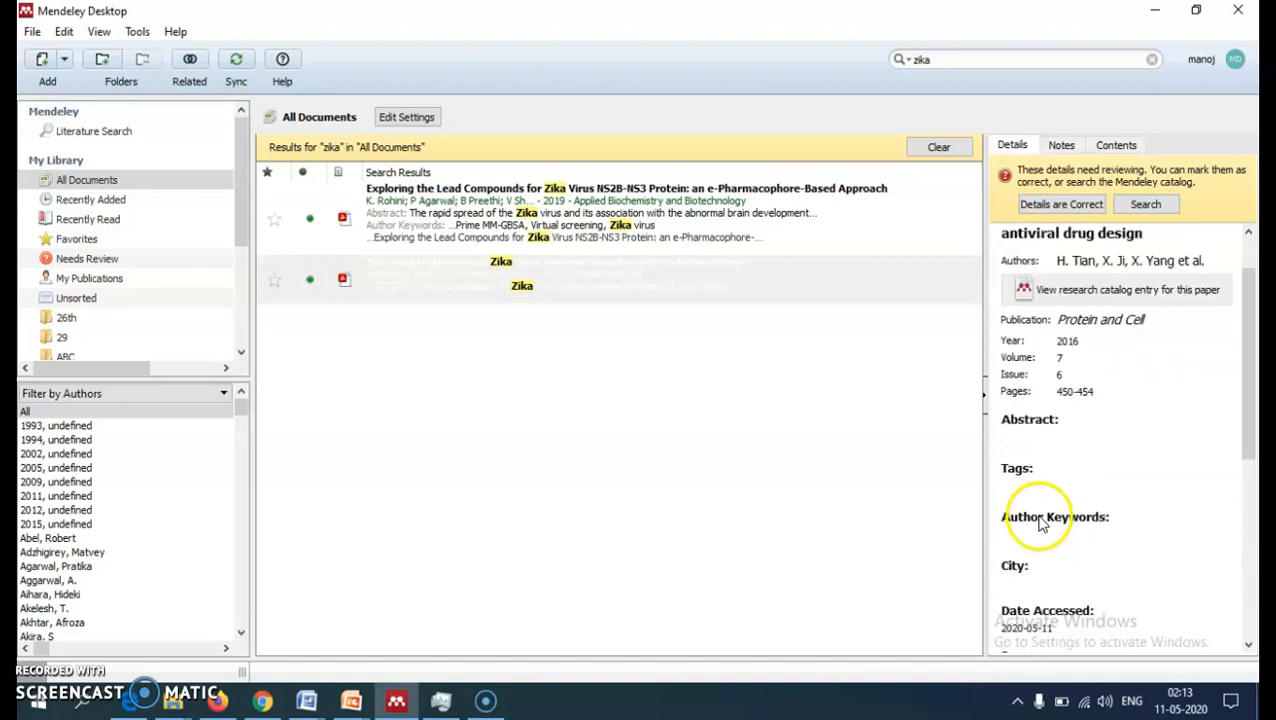
{"action": "left_click", "coordinate": [1029, 437]}
{"action": "left_click", "coordinate": [1030, 485]}
{"action": "left_click", "coordinate": [1008, 537]}
{"action": "left_click", "coordinate": [1013, 585]}
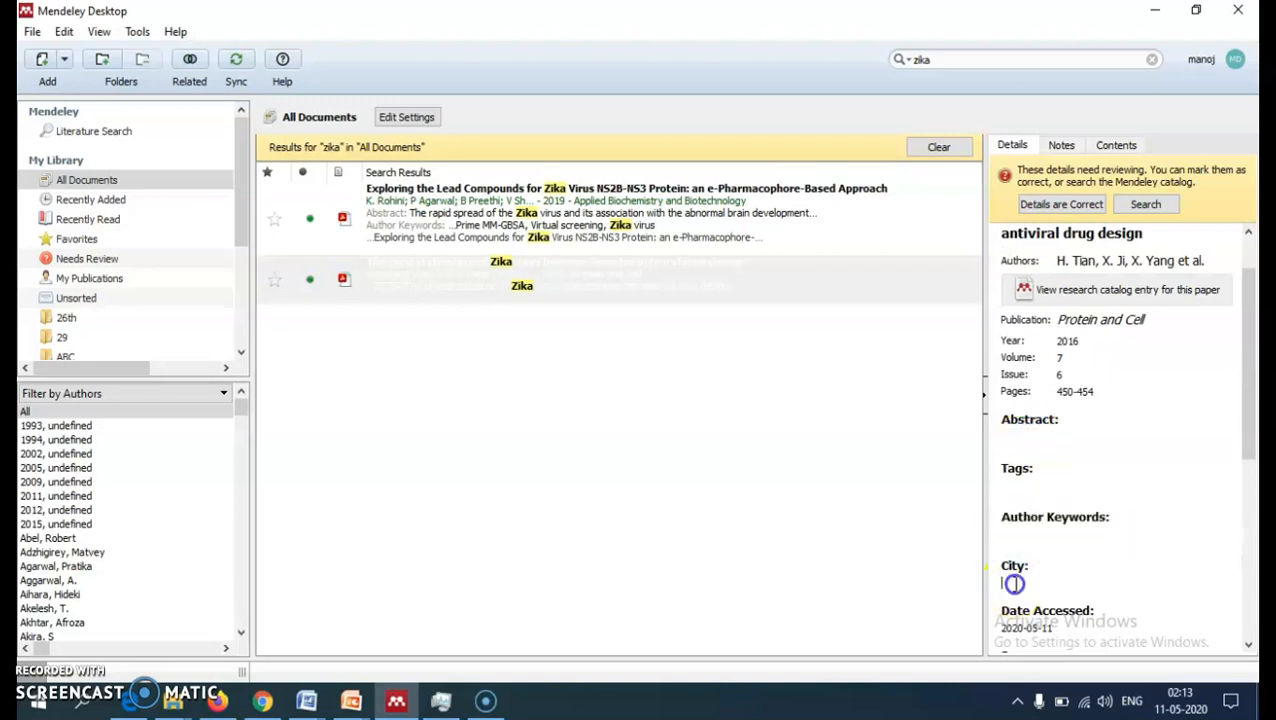
{"action": "scroll", "coordinate": [1060, 492], "scroll_direction": "up", "scroll_amount": 1}
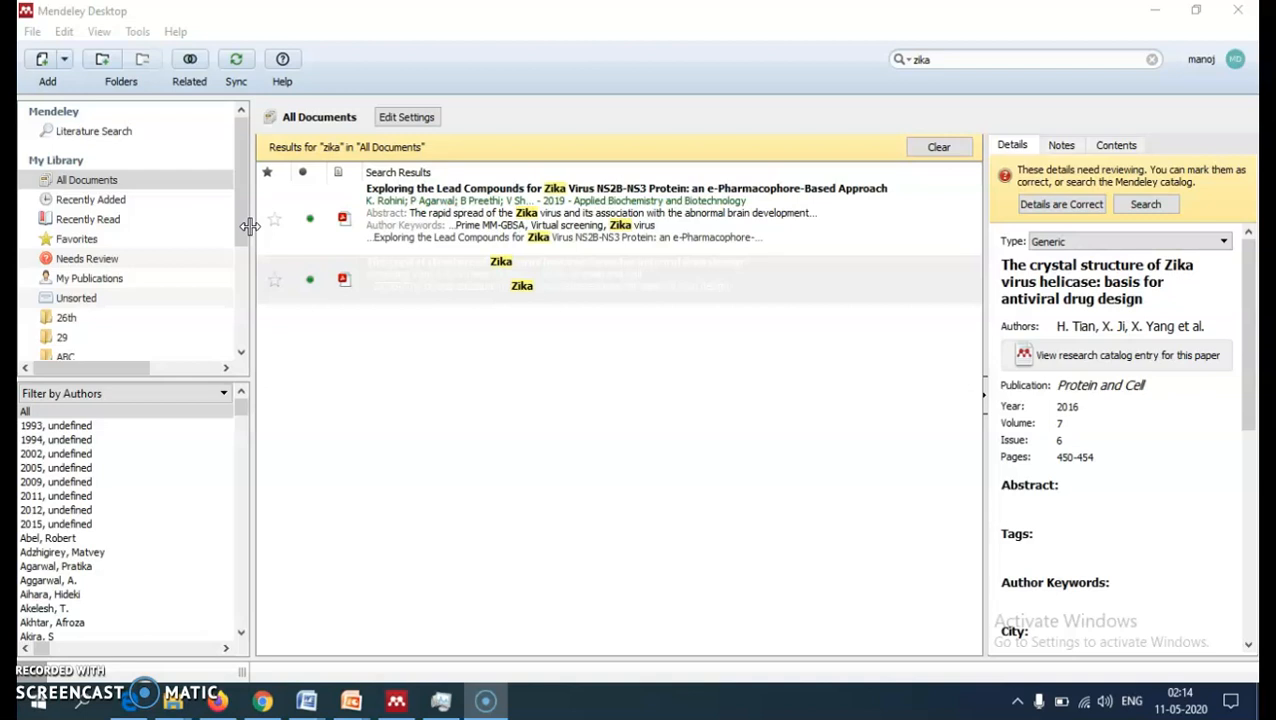
{"action": "left_click", "coordinate": [32, 32]}
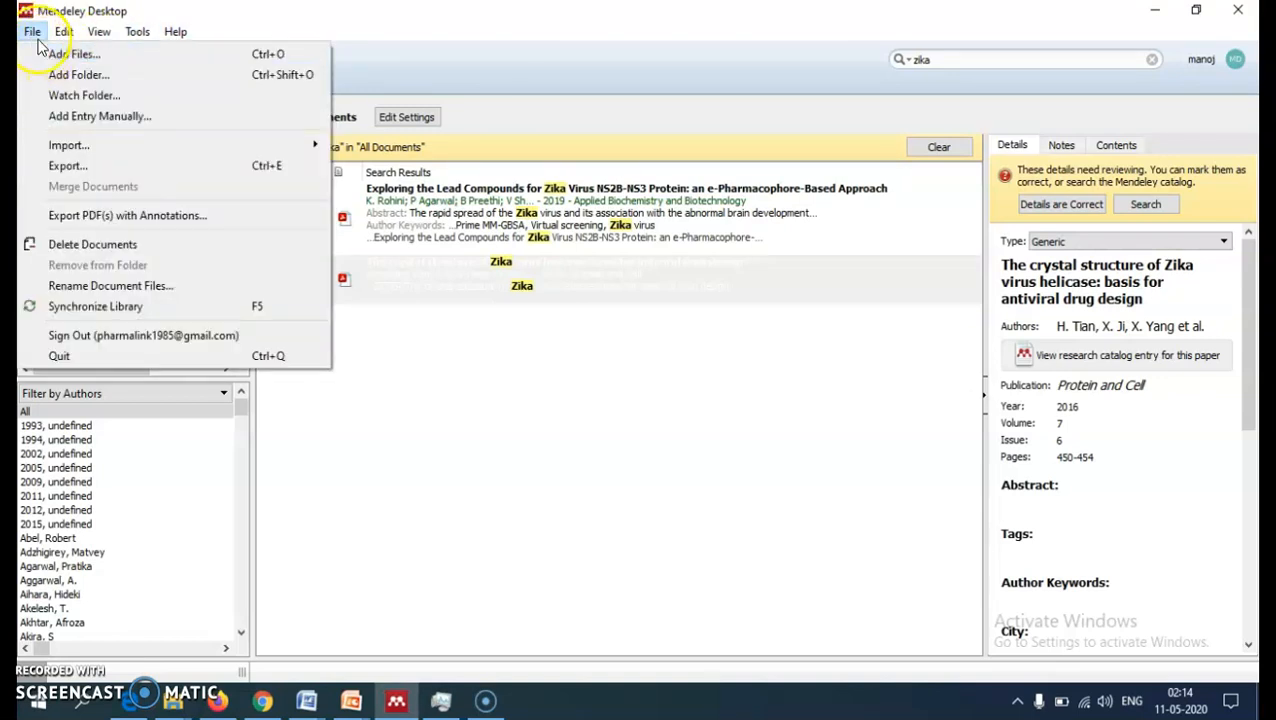
{"action": "left_click", "coordinate": [57, 55]}
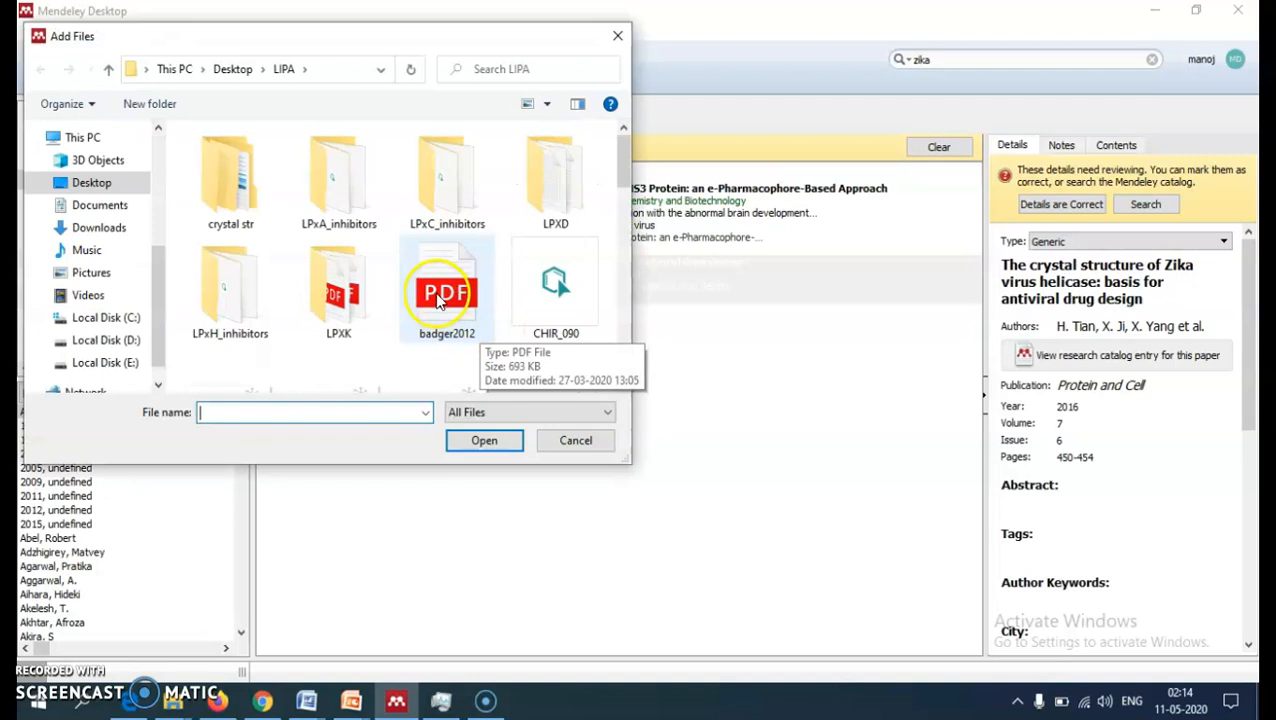
{"action": "left_click", "coordinate": [443, 320]}
{"action": "left_click", "coordinate": [478, 438]}
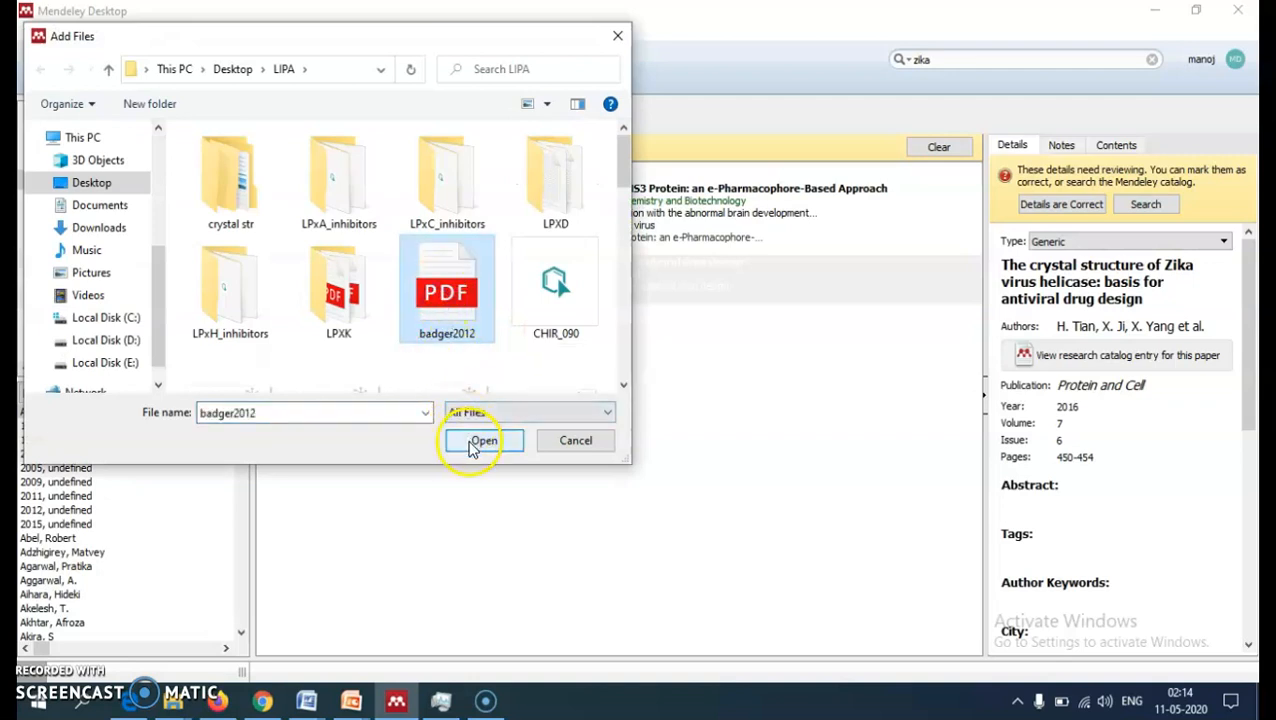
{"action": "left_click", "coordinate": [588, 438]}
Step: Clear the "zika" search results and add the badger2012 PDF from the LIPA folder to the library
{"action": "left_click", "coordinate": [938, 147]}
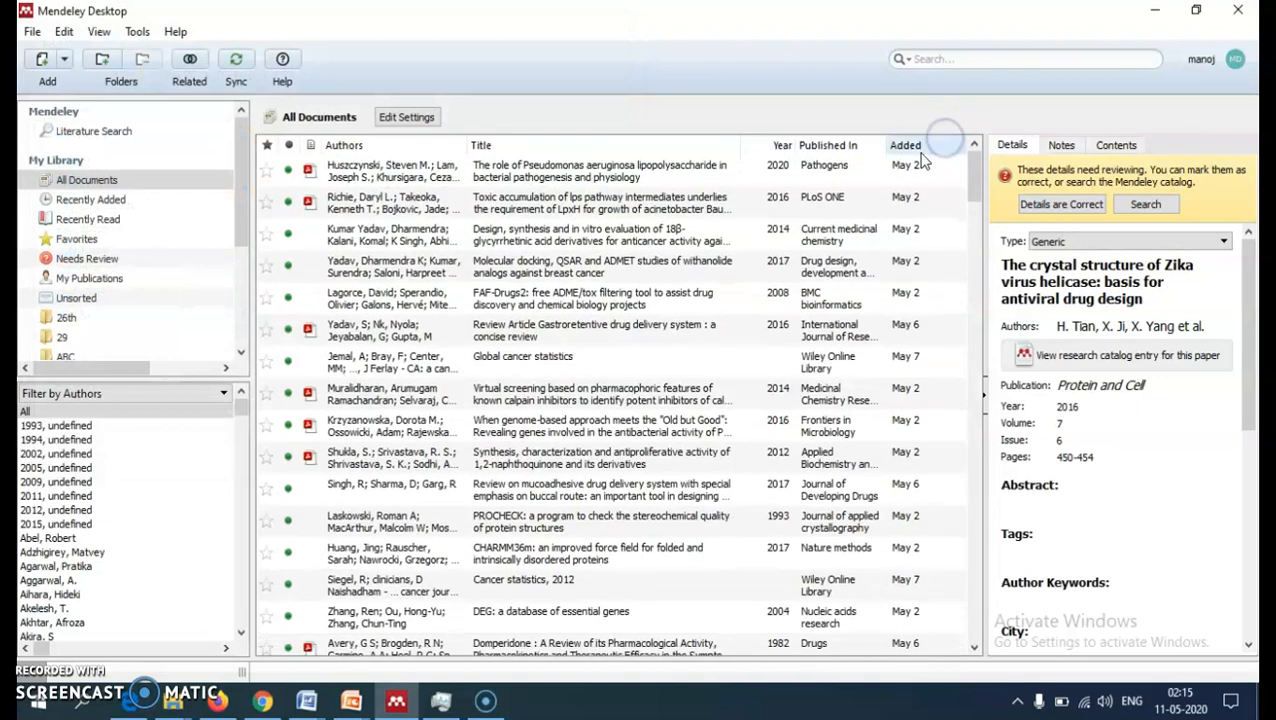
{"action": "left_click", "coordinate": [32, 31]}
{"action": "left_click", "coordinate": [66, 55]}
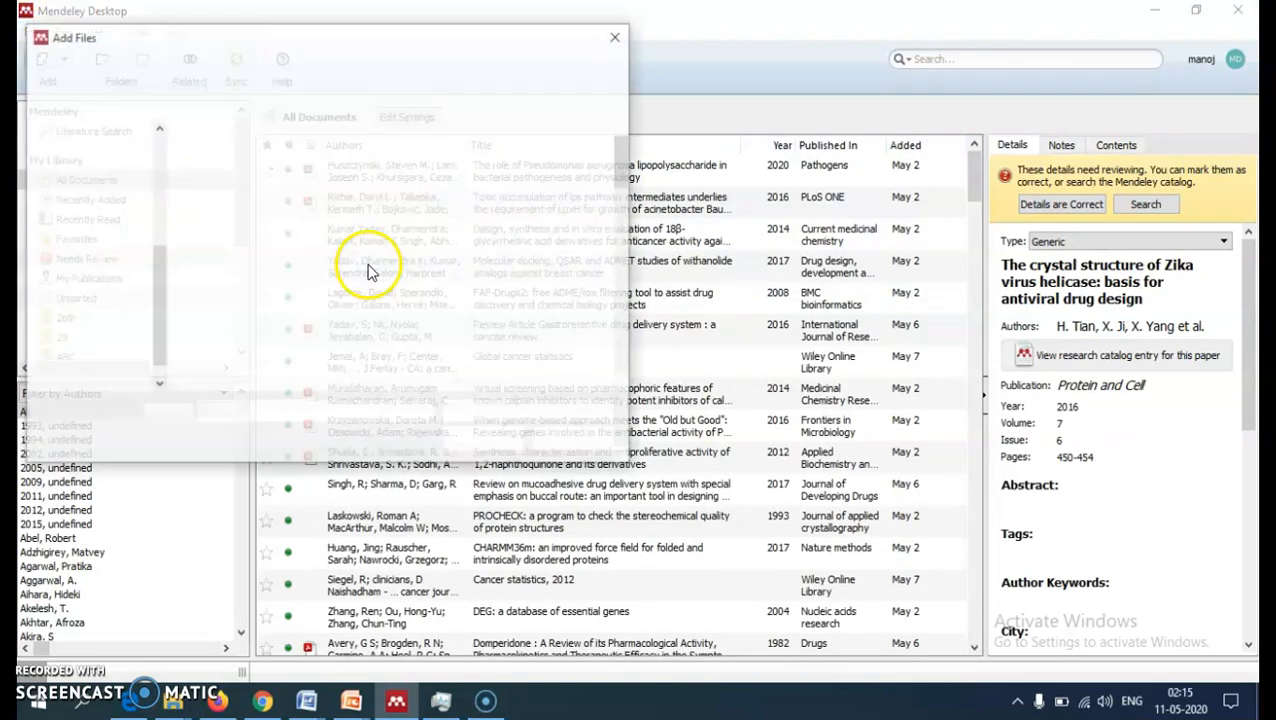
{"action": "left_click", "coordinate": [488, 305]}
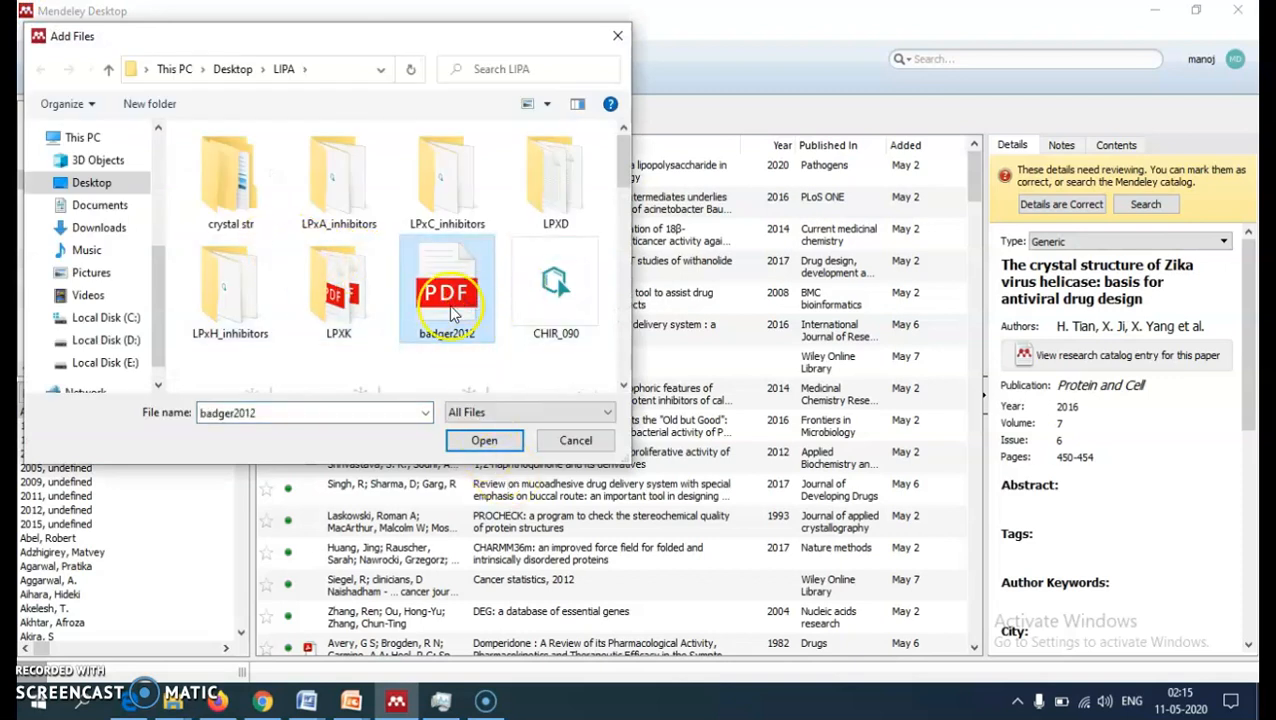
{"action": "left_click", "coordinate": [484, 441]}
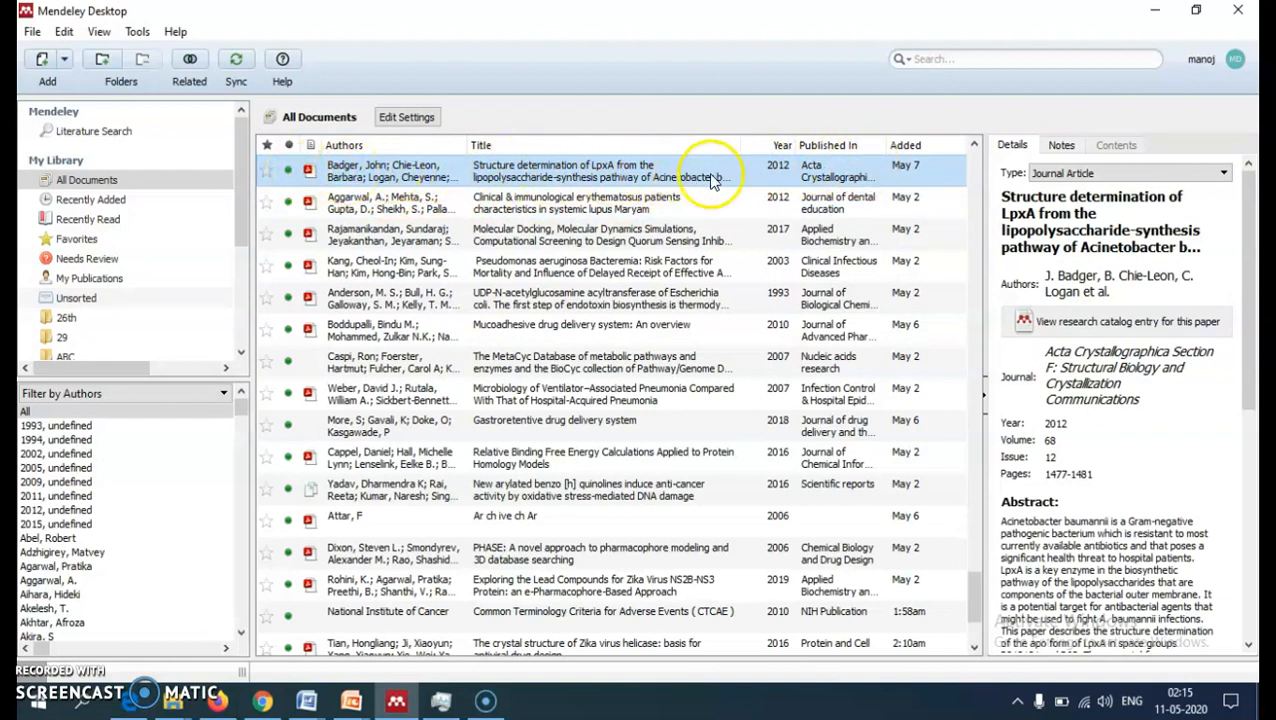
Step: Add the Desktop folder paper_123 to the library, including its subfolders
{"action": "left_click", "coordinate": [31, 33]}
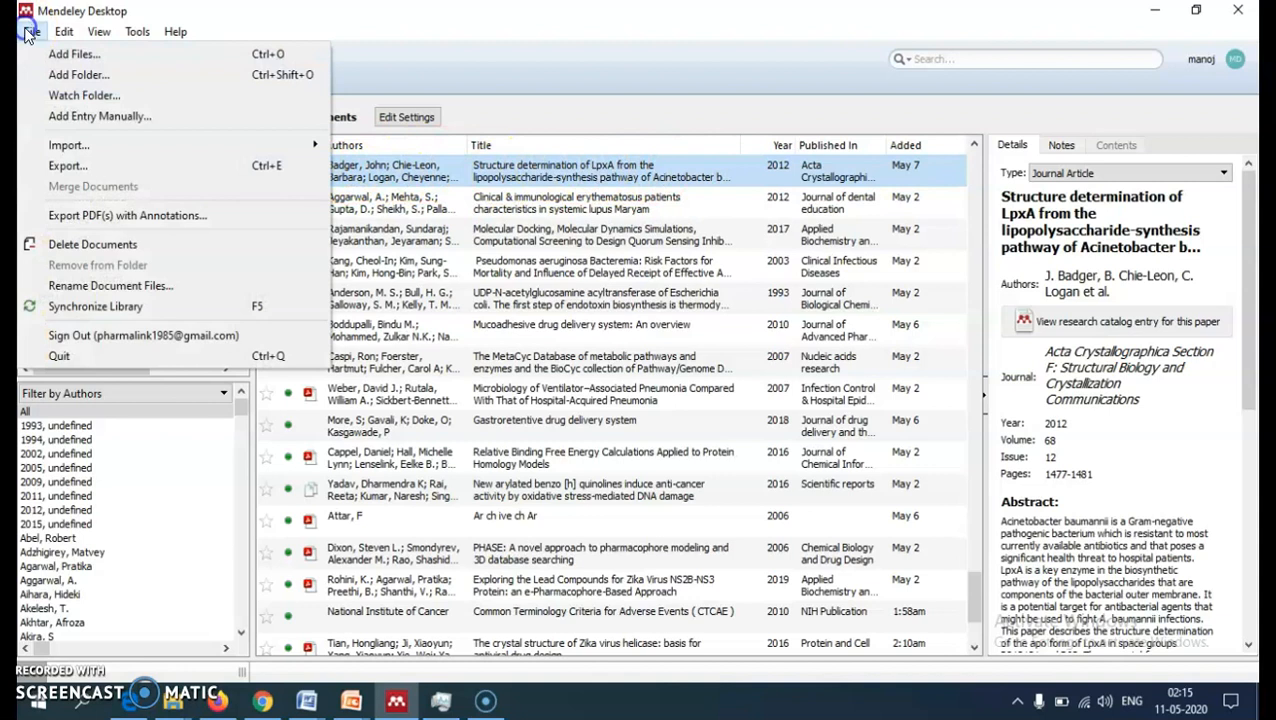
{"action": "left_click", "coordinate": [60, 77]}
{"action": "scroll", "coordinate": [455, 398], "scroll_direction": "down", "scroll_amount": 1}
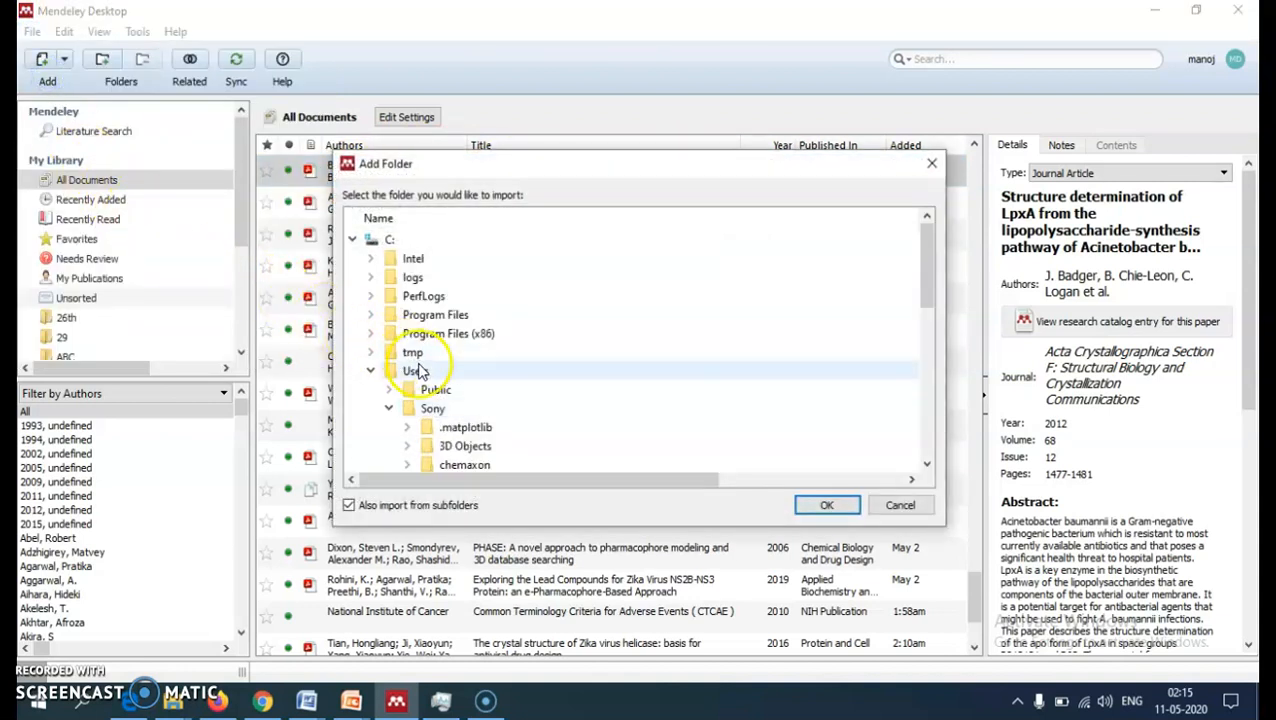
{"action": "scroll", "coordinate": [462, 405], "scroll_direction": "up", "scroll_amount": 1}
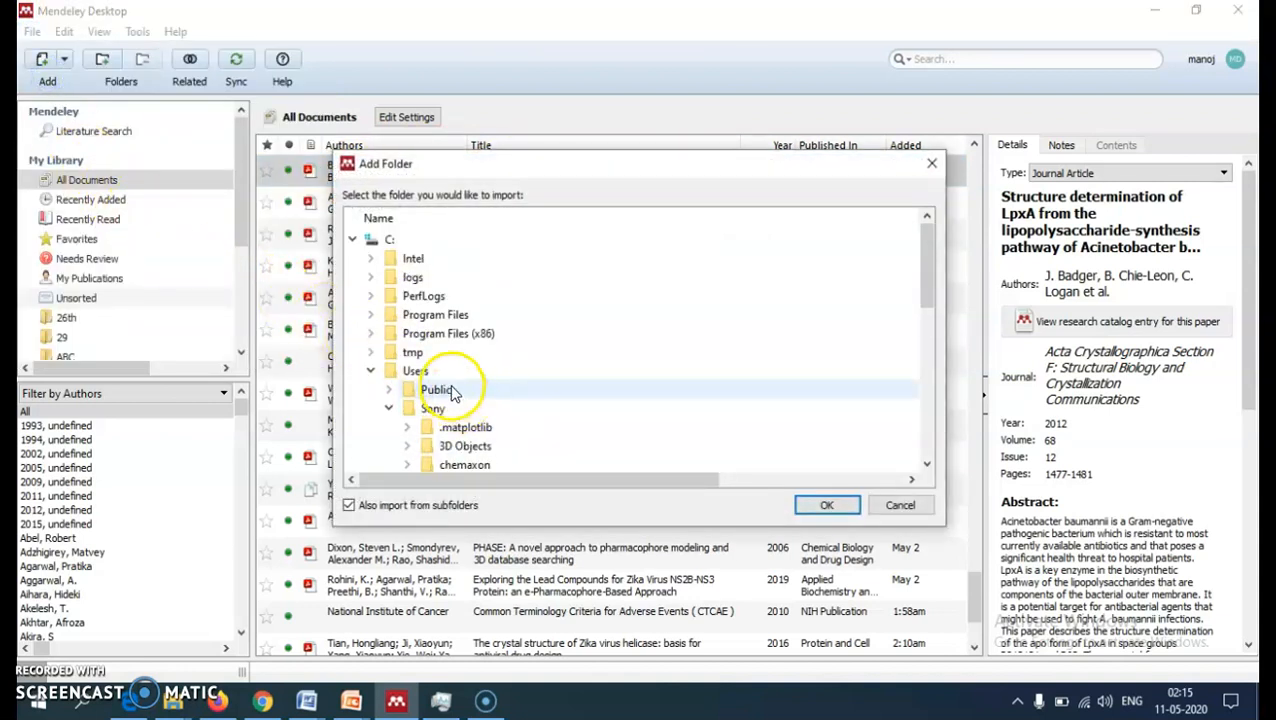
{"action": "scroll", "coordinate": [462, 405], "scroll_direction": "down", "scroll_amount": 4}
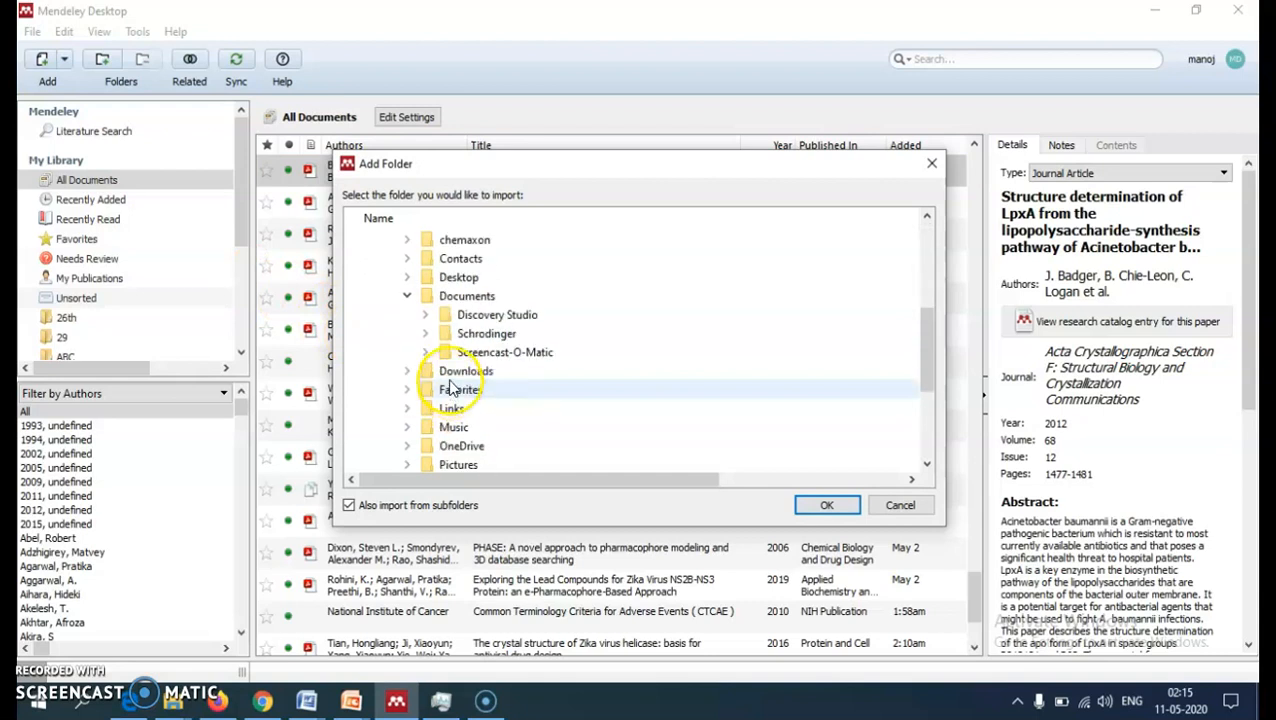
{"action": "left_click", "coordinate": [407, 277]}
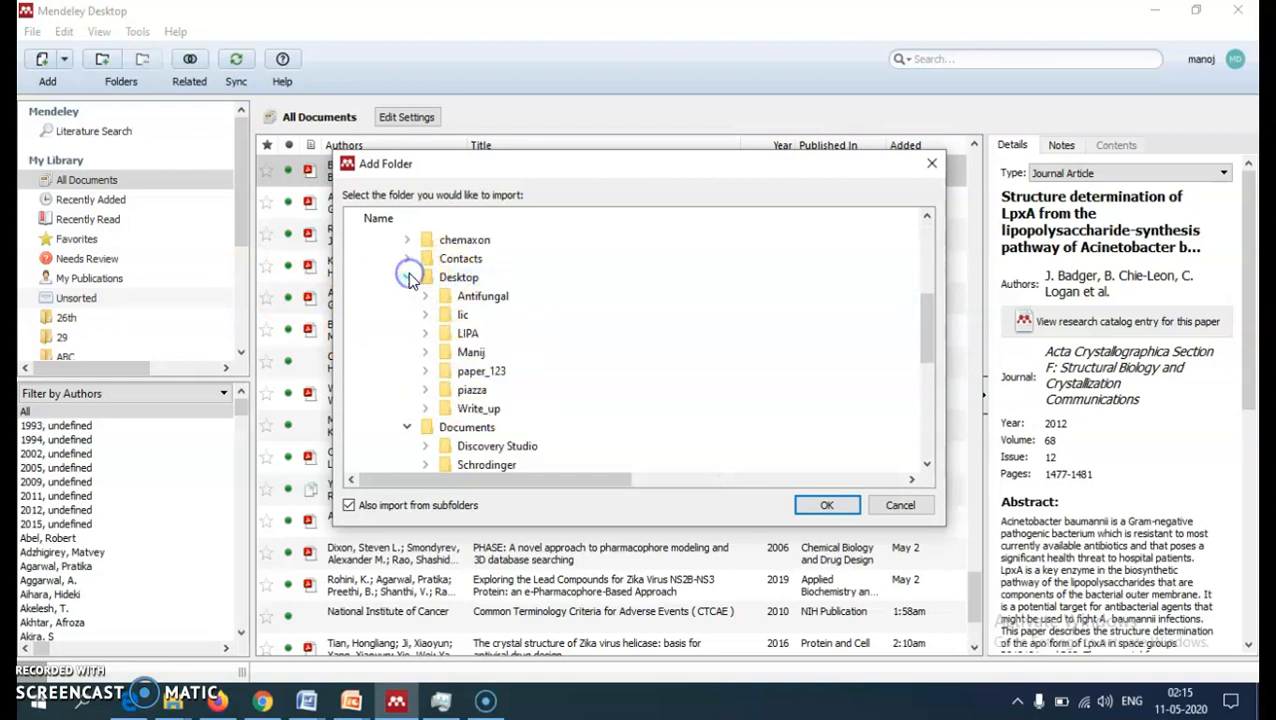
{"action": "left_click", "coordinate": [474, 372]}
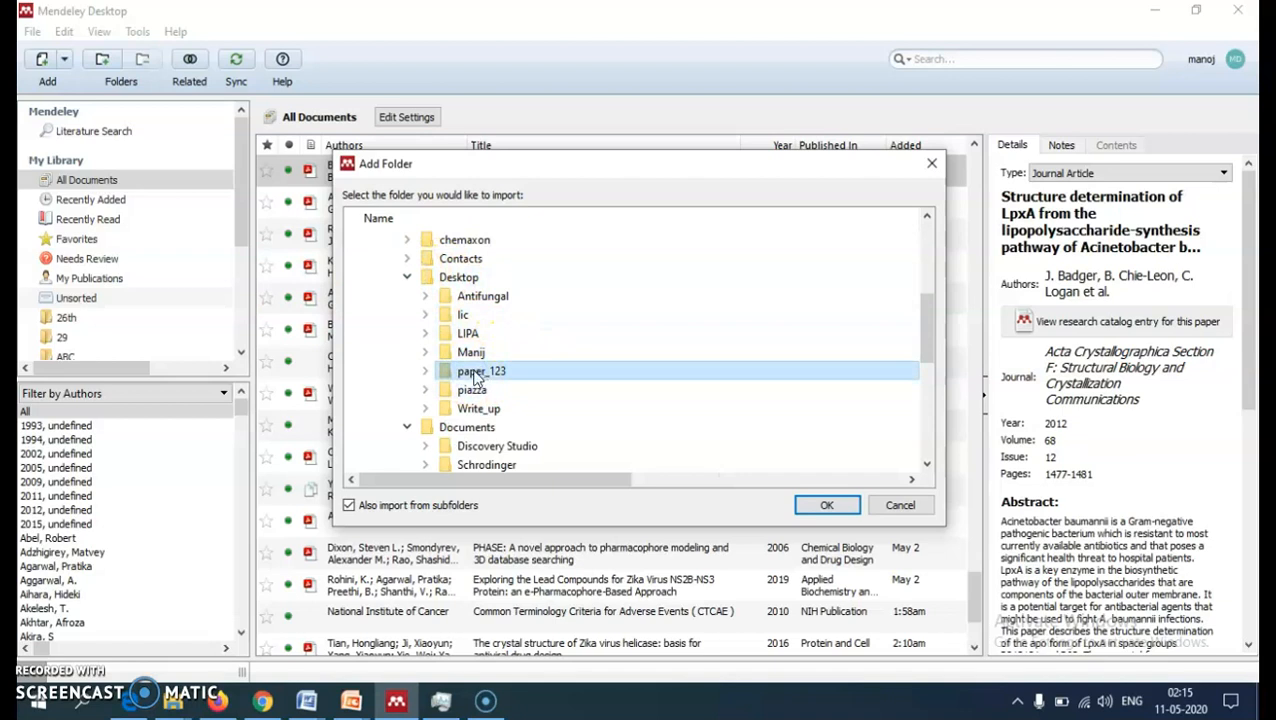
{"action": "left_click", "coordinate": [820, 505]}
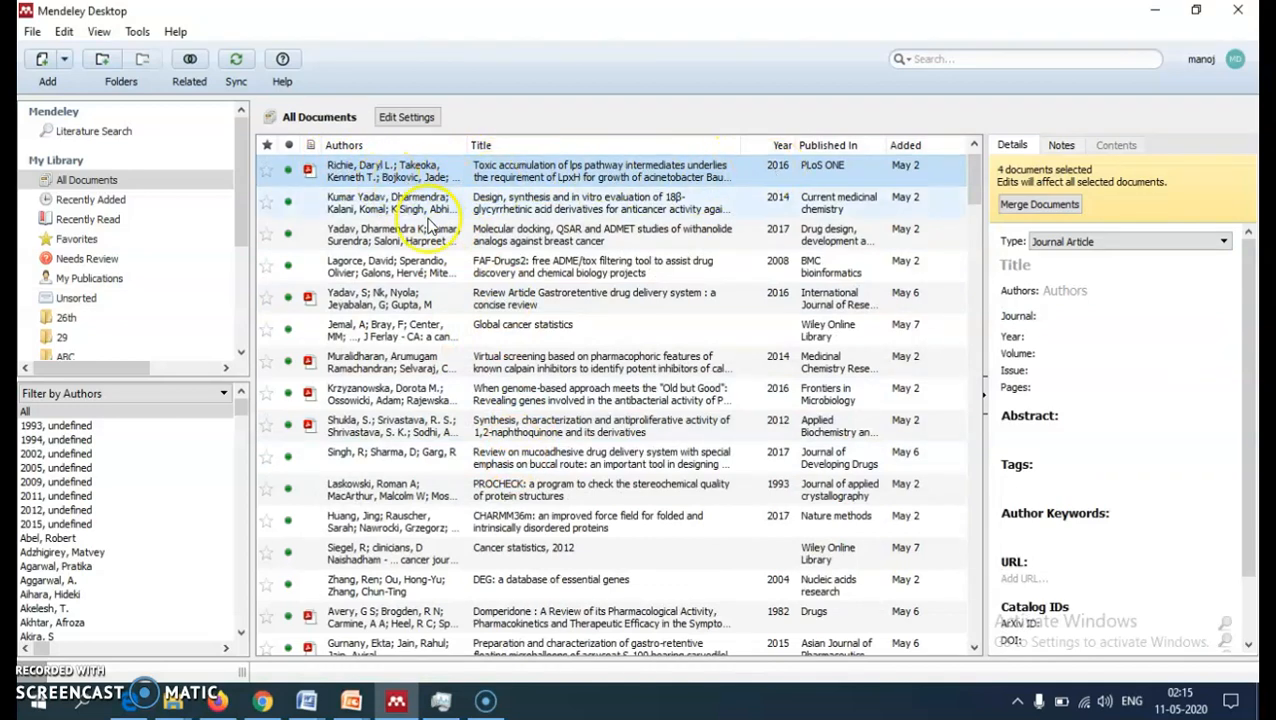
Step: Look through the All Documents list for the highlighted papers from the added folder
{"action": "scroll", "coordinate": [572, 345], "scroll_direction": "down", "scroll_amount": 2}
{"action": "scroll", "coordinate": [480, 370], "scroll_direction": "down", "scroll_amount": 6}
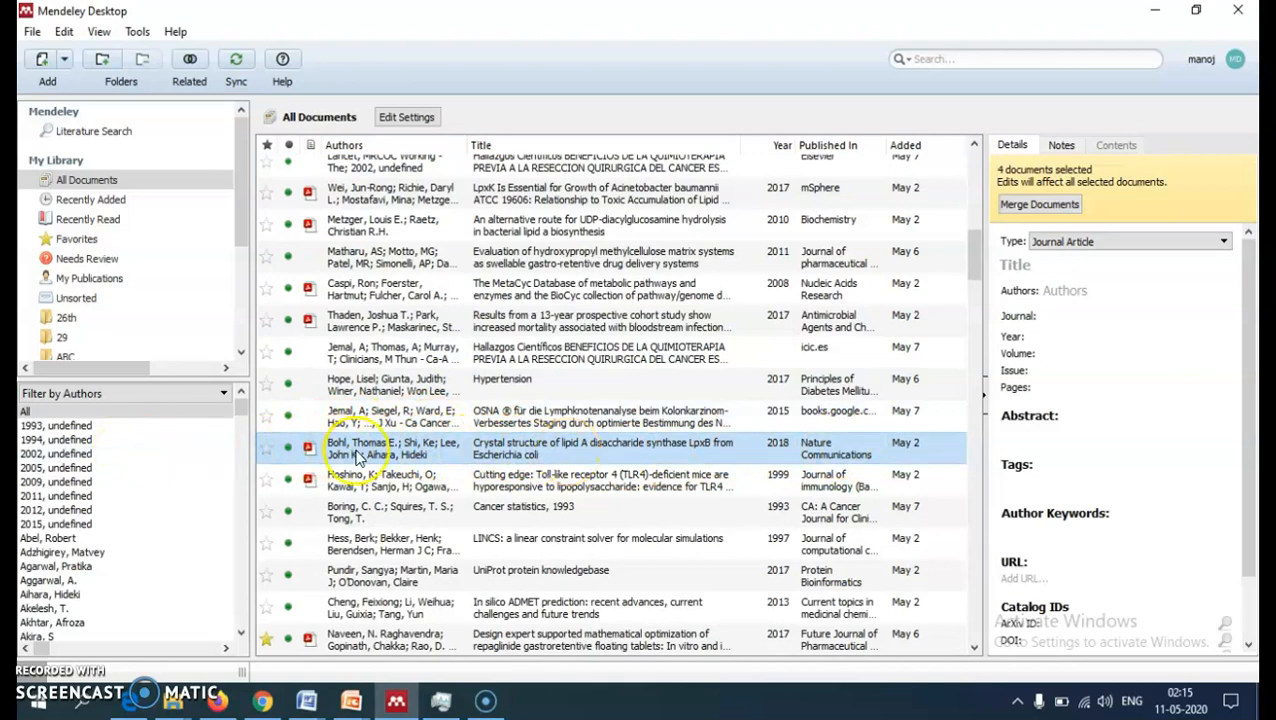
{"action": "scroll", "coordinate": [608, 458], "scroll_direction": "down", "scroll_amount": 1}
{"action": "scroll", "coordinate": [608, 458], "scroll_direction": "down", "scroll_amount": 10}
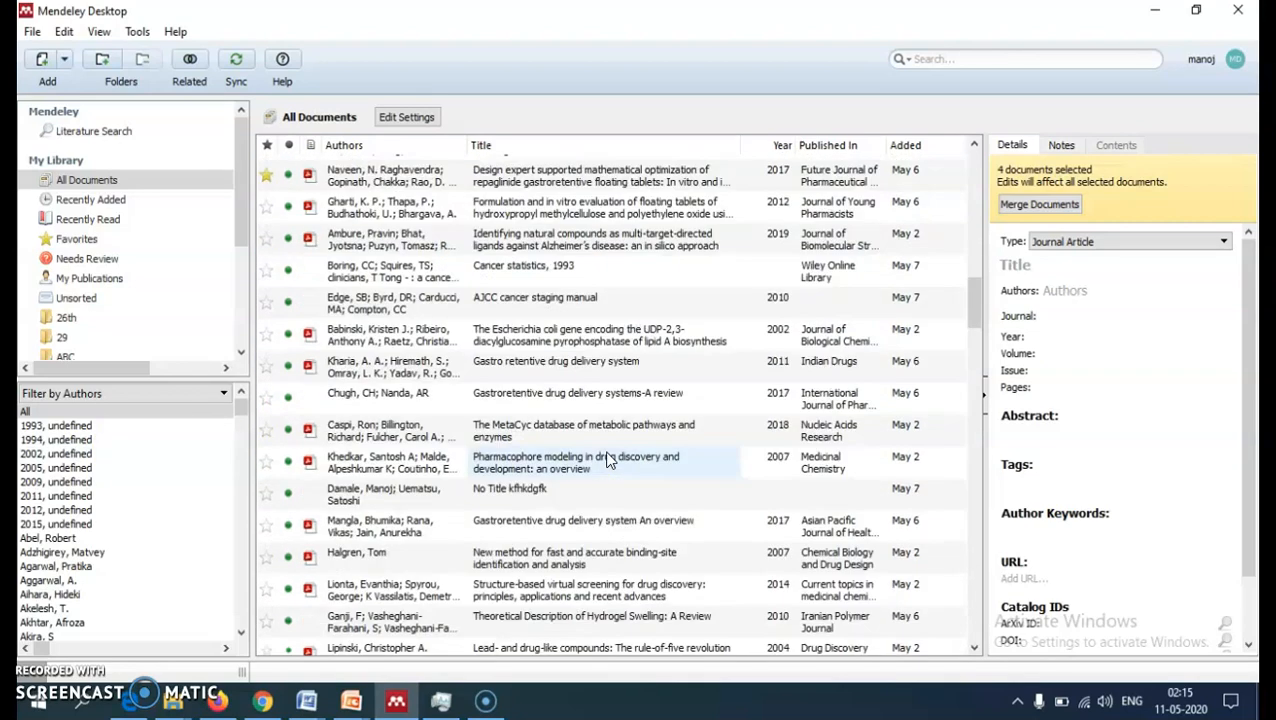
{"action": "scroll", "coordinate": [608, 458], "scroll_direction": "down", "scroll_amount": 1}
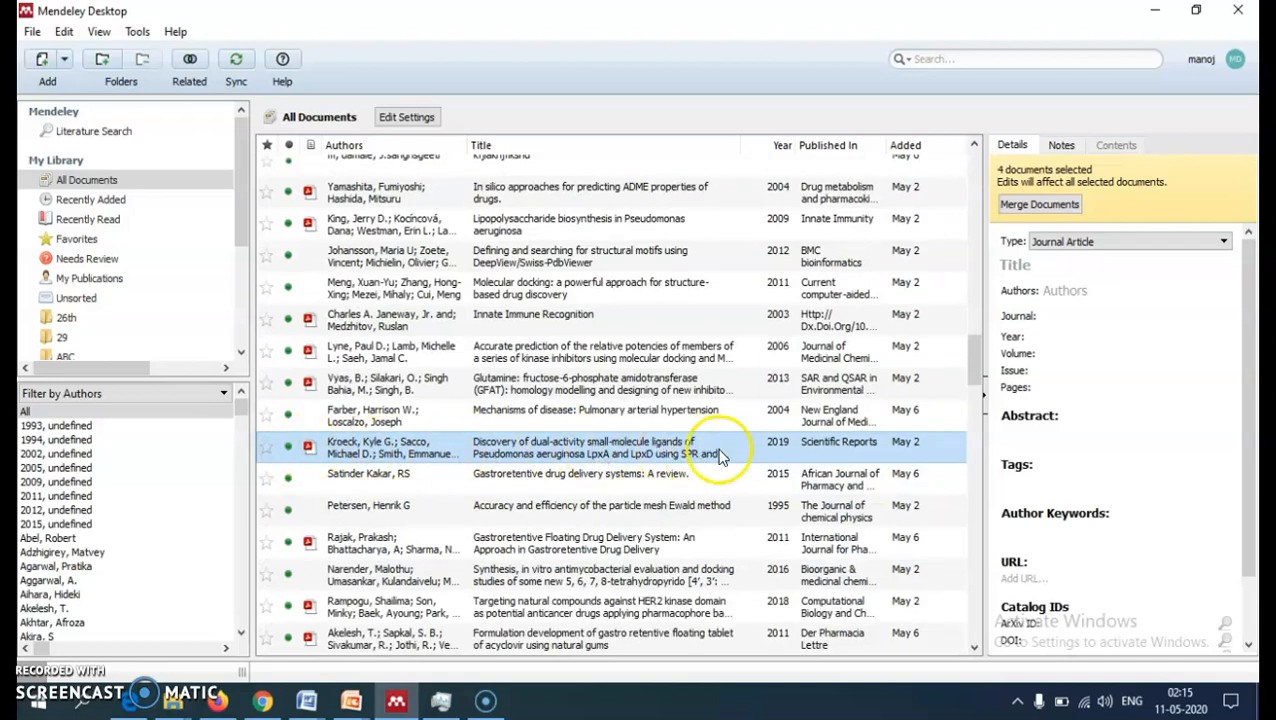
{"action": "scroll", "coordinate": [705, 455], "scroll_direction": "down", "scroll_amount": 2}
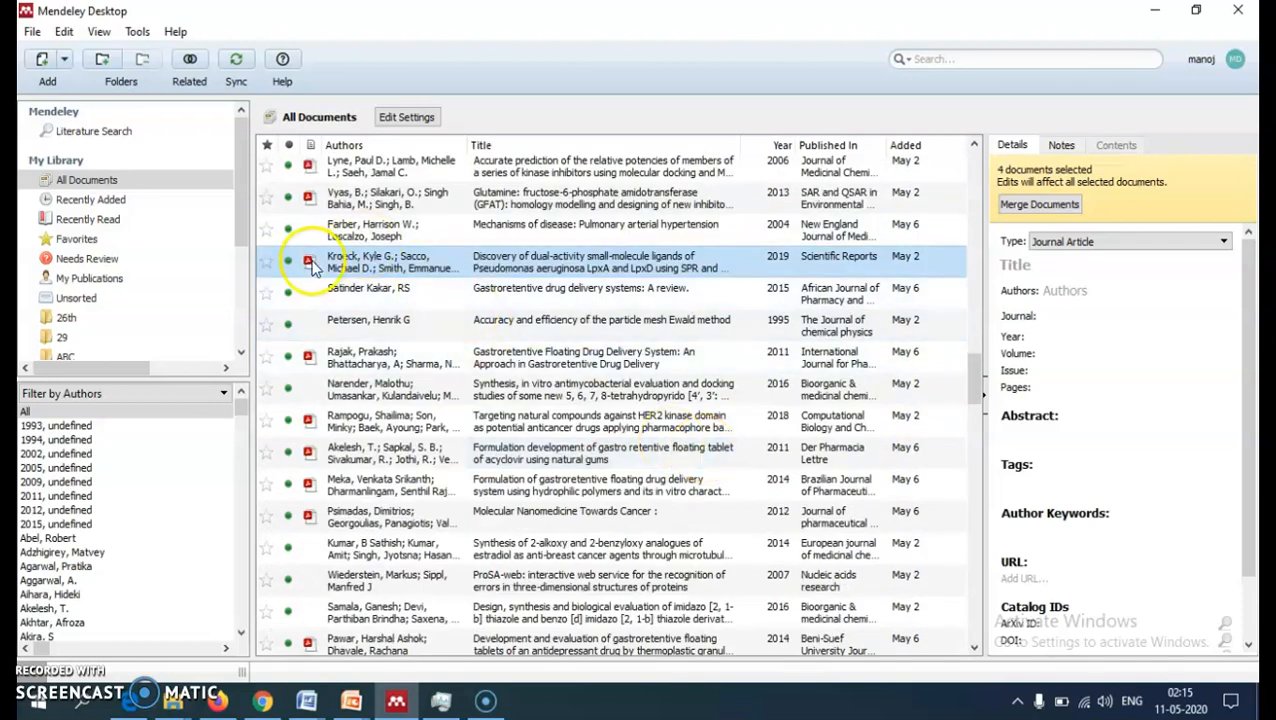
{"action": "scroll", "coordinate": [510, 465], "scroll_direction": "down", "scroll_amount": 2}
{"action": "scroll", "coordinate": [508, 465], "scroll_direction": "down", "scroll_amount": 4}
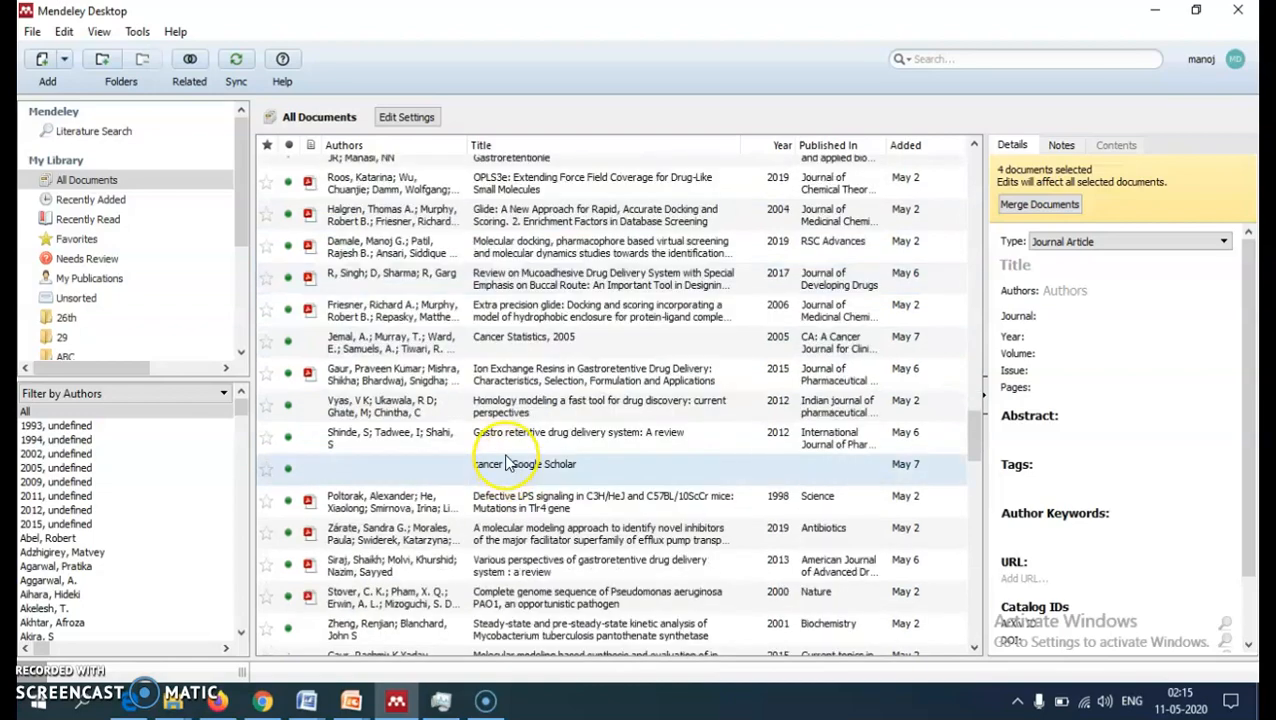
{"action": "scroll", "coordinate": [507, 460], "scroll_direction": "up", "scroll_amount": 8}
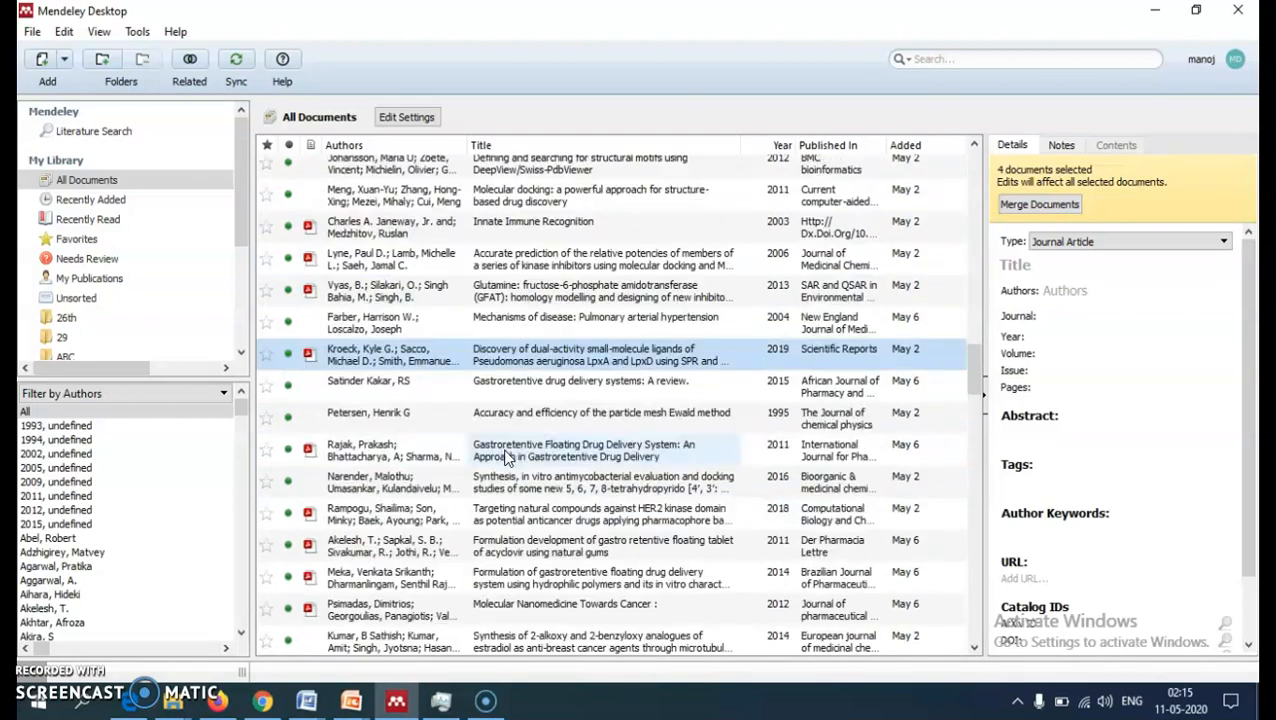
{"action": "scroll", "coordinate": [505, 455], "scroll_direction": "up", "scroll_amount": 10}
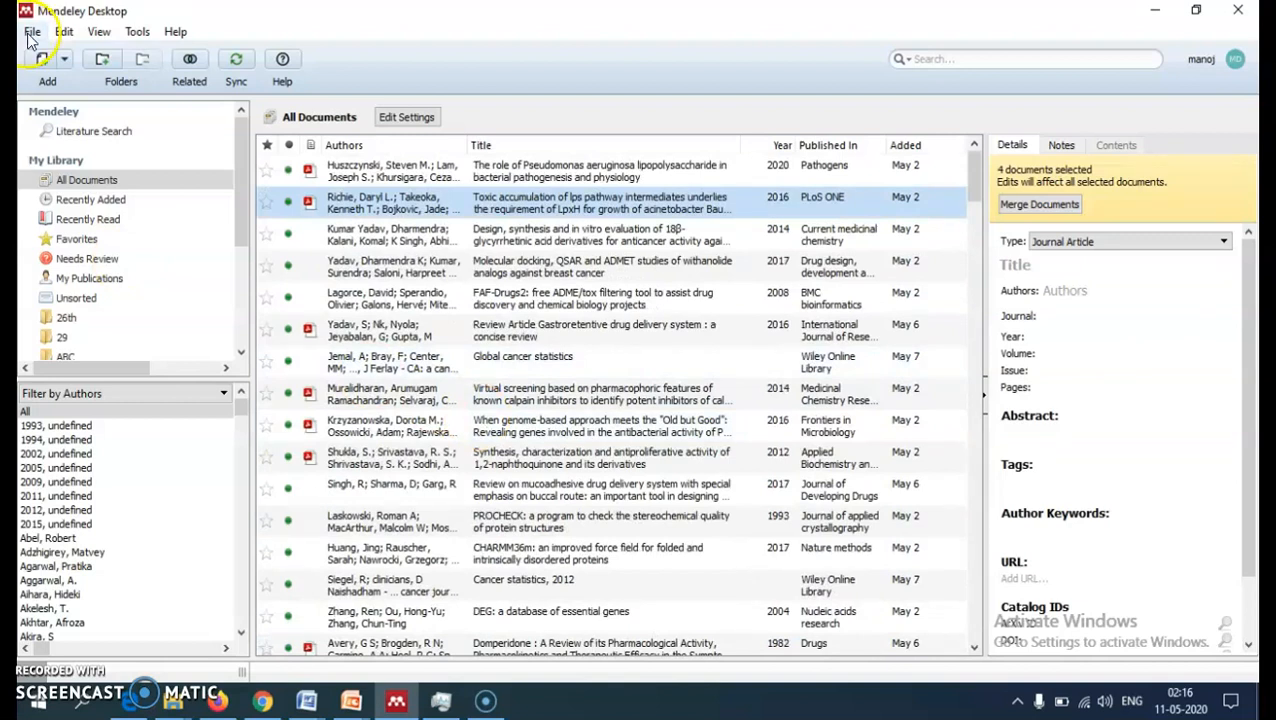
Step: Start a manual document entry with the type Journal Article and open its Authors field for editing
{"action": "left_click", "coordinate": [46, 692]}
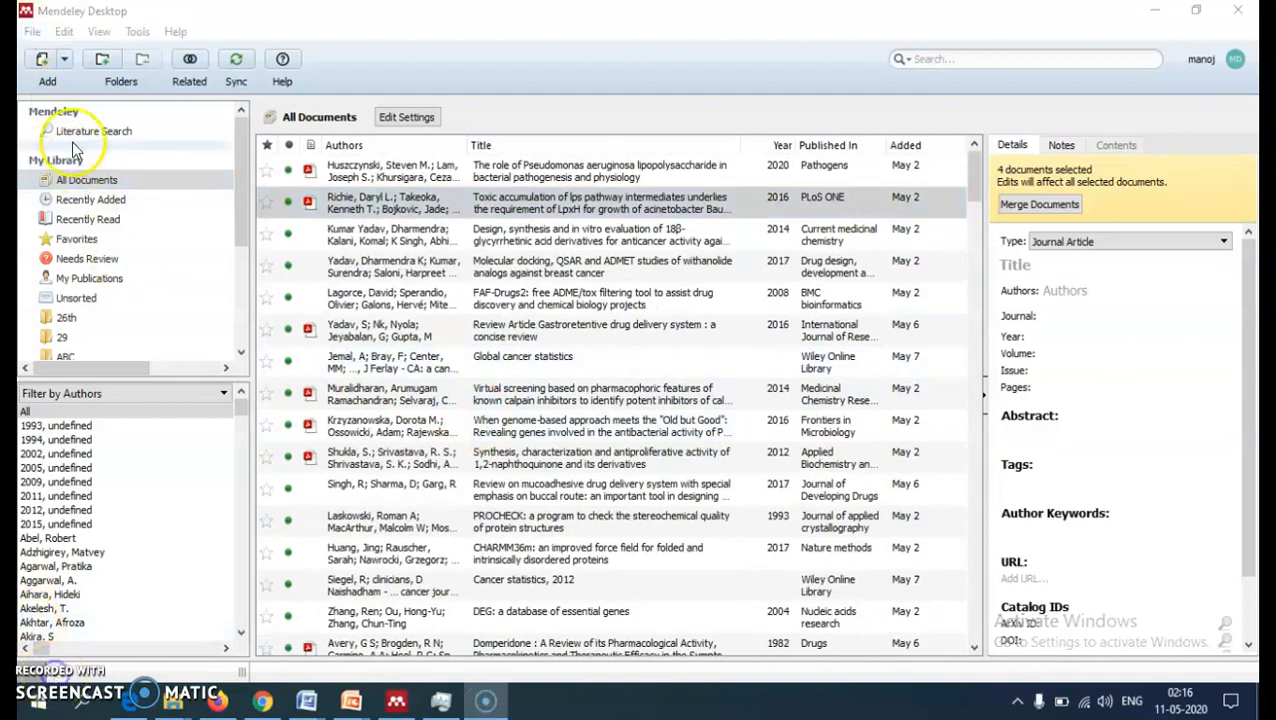
{"action": "left_click", "coordinate": [32, 31]}
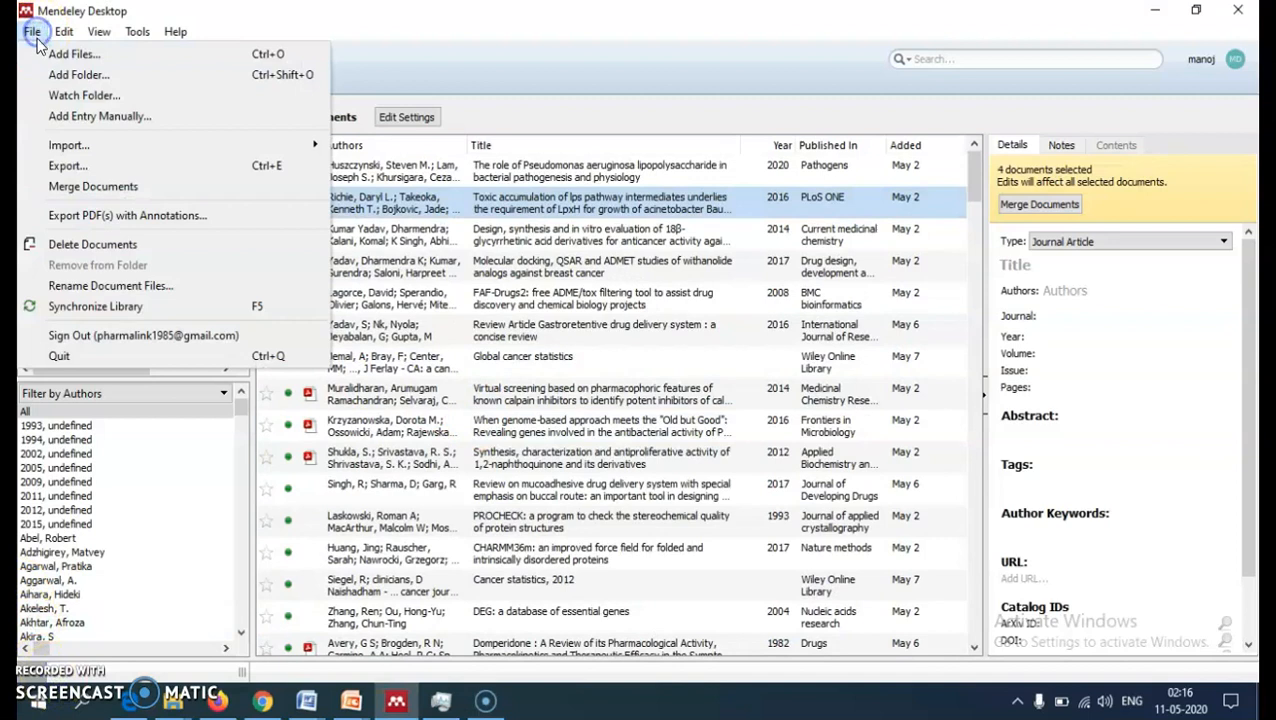
{"action": "left_click", "coordinate": [66, 118]}
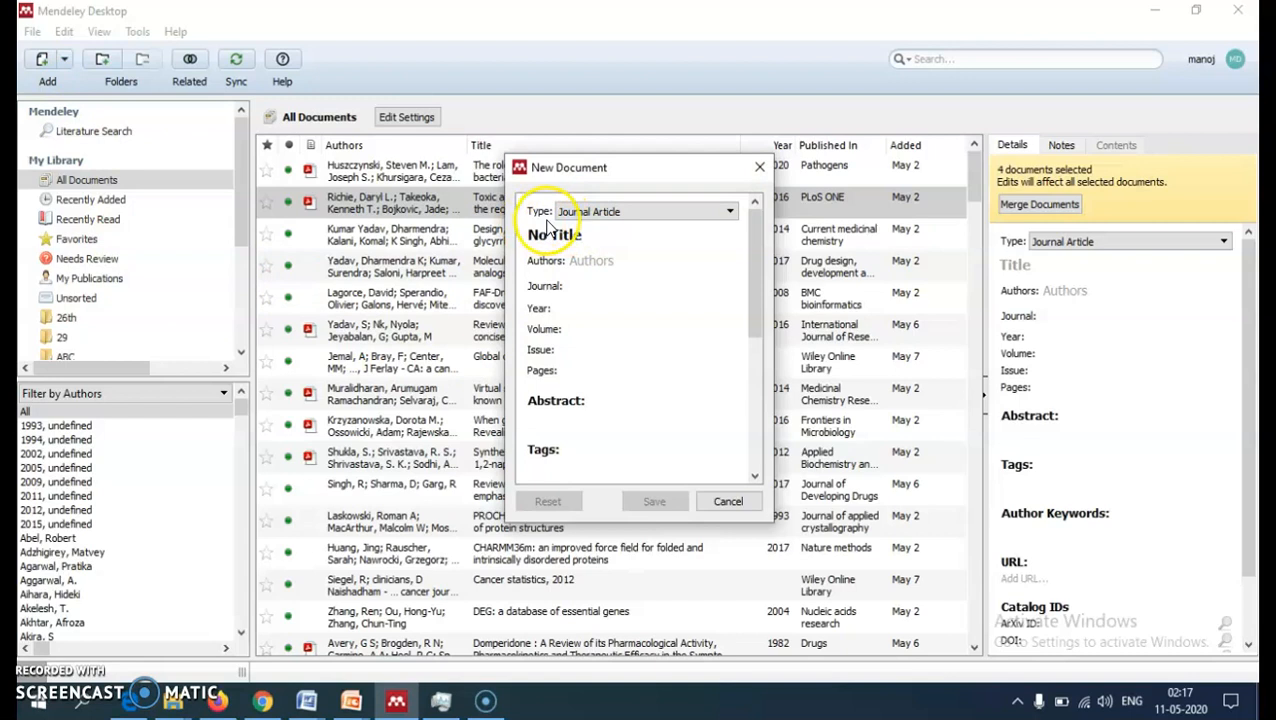
{"action": "left_click", "coordinate": [600, 215]}
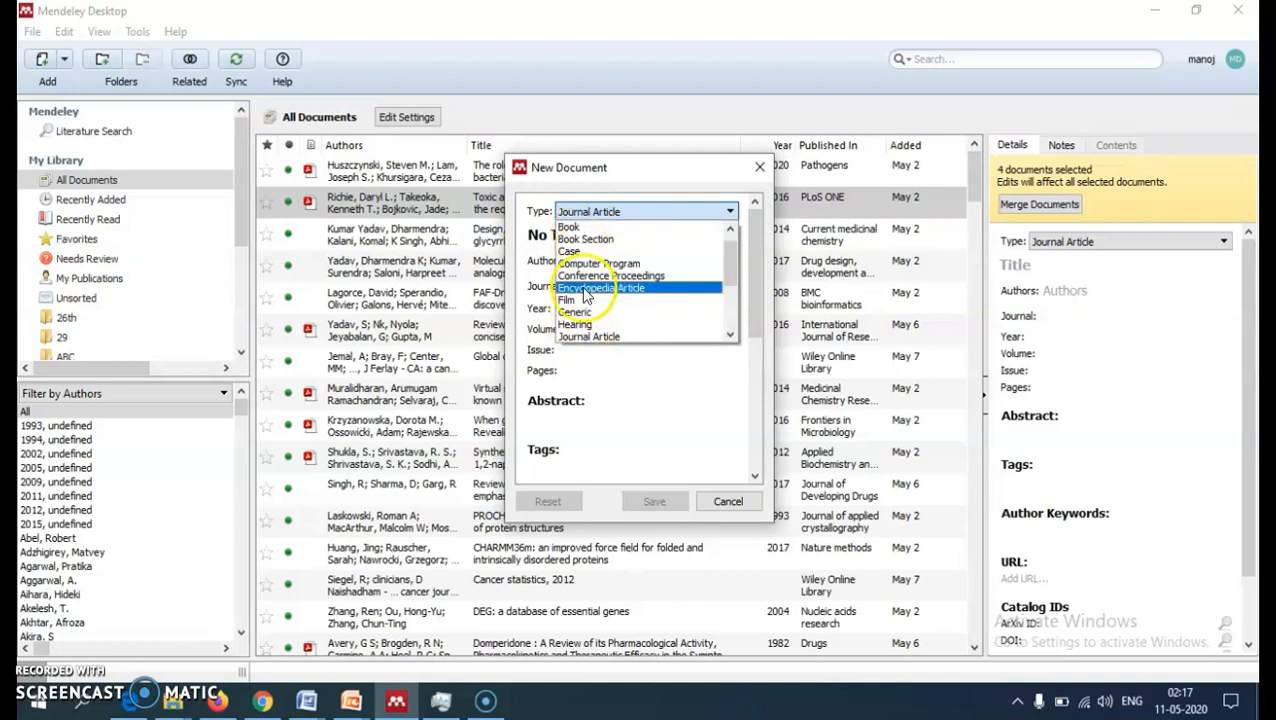
{"action": "left_click", "coordinate": [590, 338]}
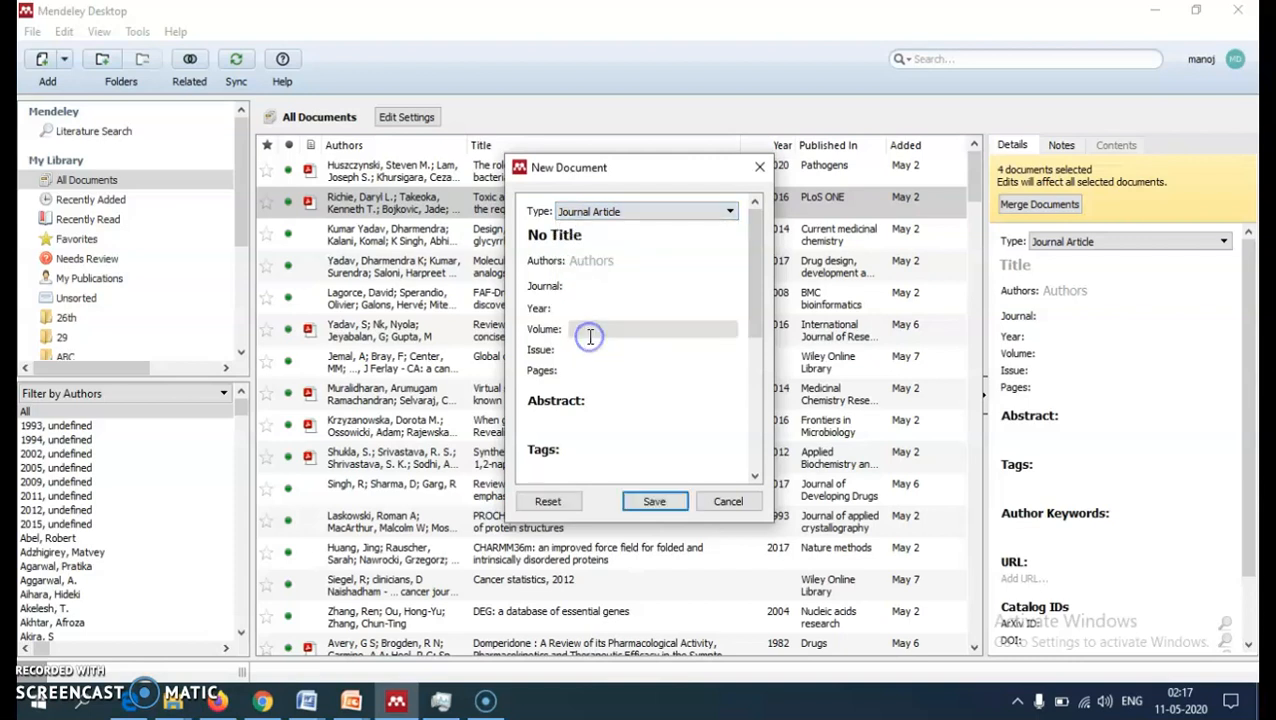
{"action": "left_click", "coordinate": [577, 241]}
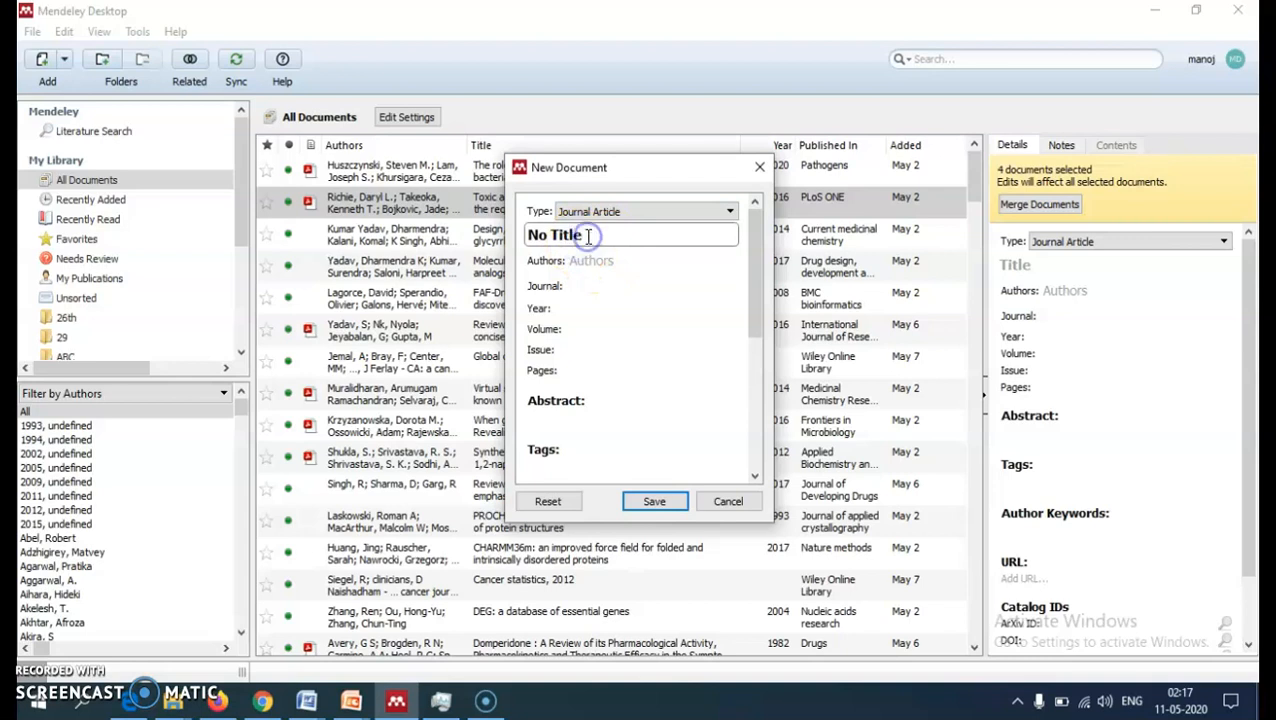
{"action": "left_click", "coordinate": [578, 260]}
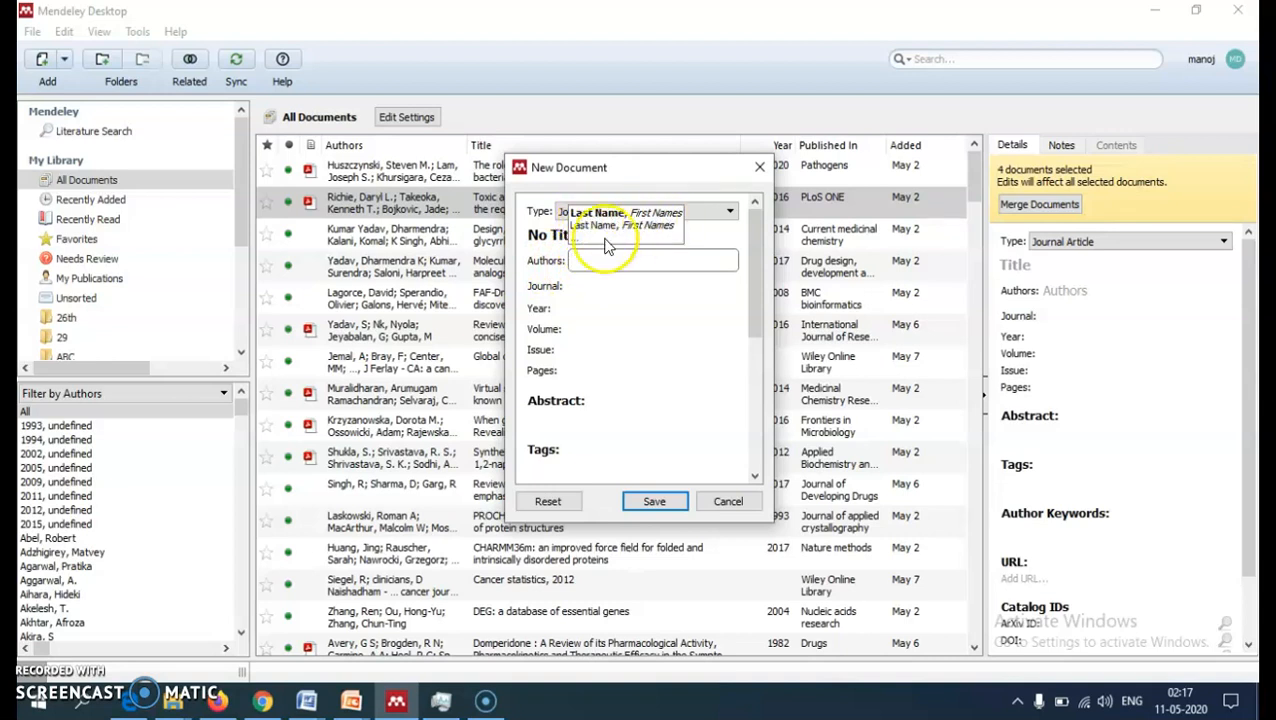
{"action": "left_click", "coordinate": [588, 259]}
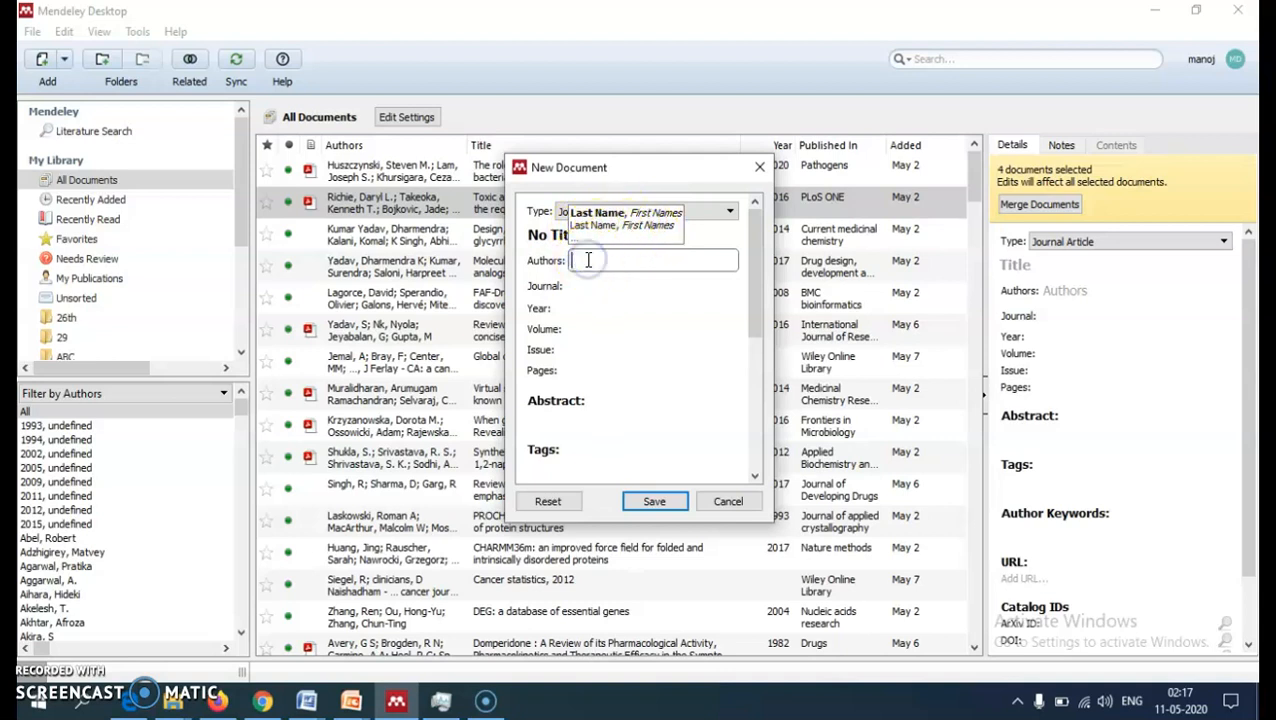
{"action": "type", "text": "mano"}
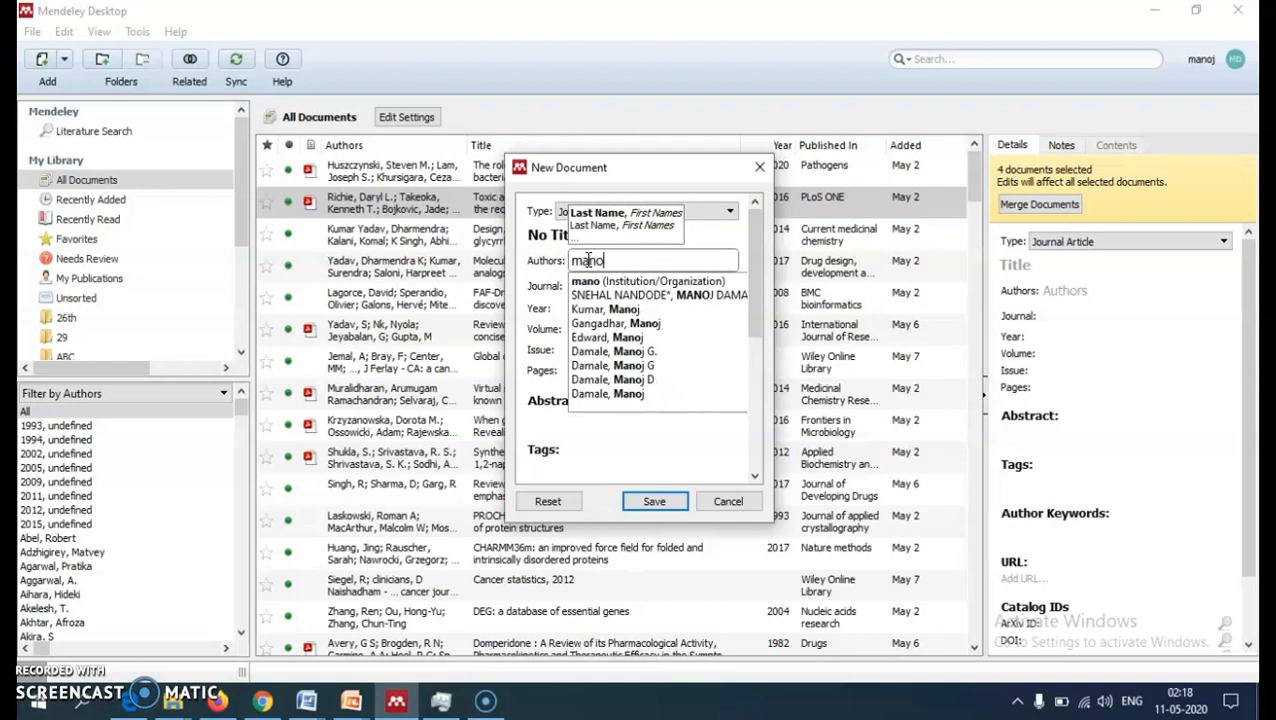
{"action": "key", "text": "BackSpace"}
{"action": "key", "text": "BackSpace"}
{"action": "key", "text": "BackSpace"}
{"action": "key", "text": "BackSpace"}
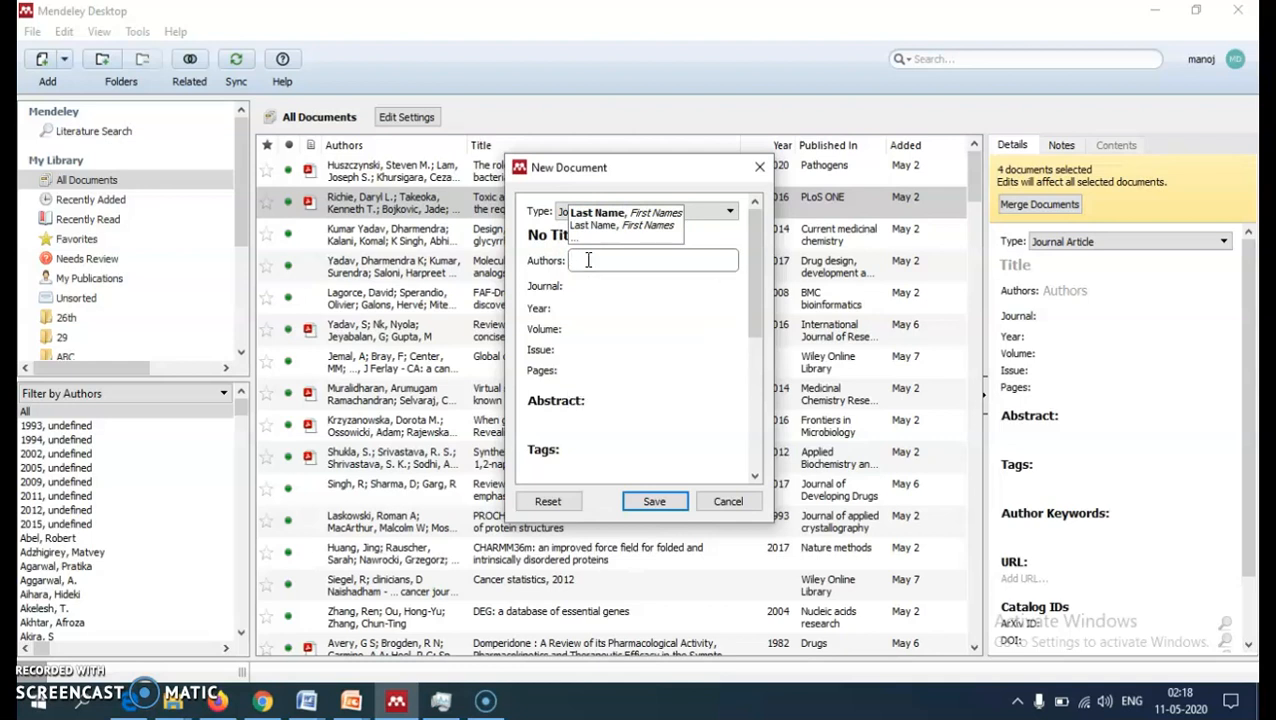
Step: Enter the author's last name and first name with middle initial in the new document's Authors field
{"action": "type", "text": "damale"}
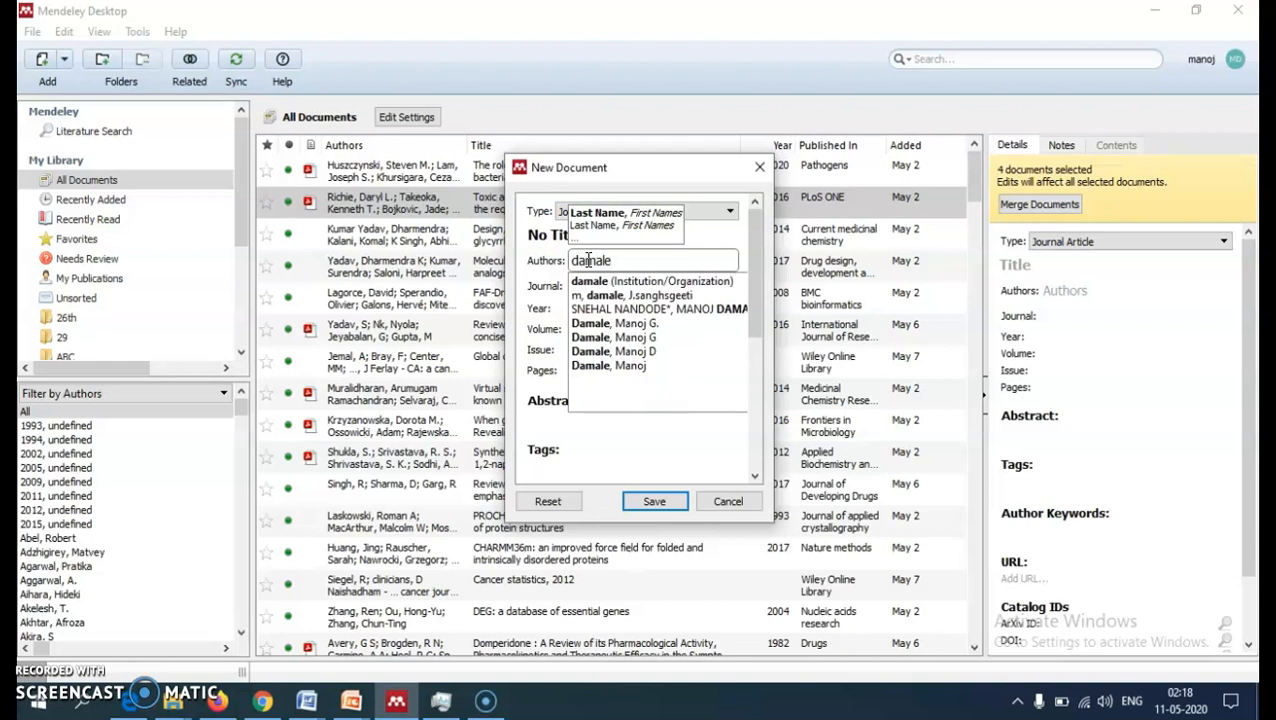
{"action": "type", "text": ","}
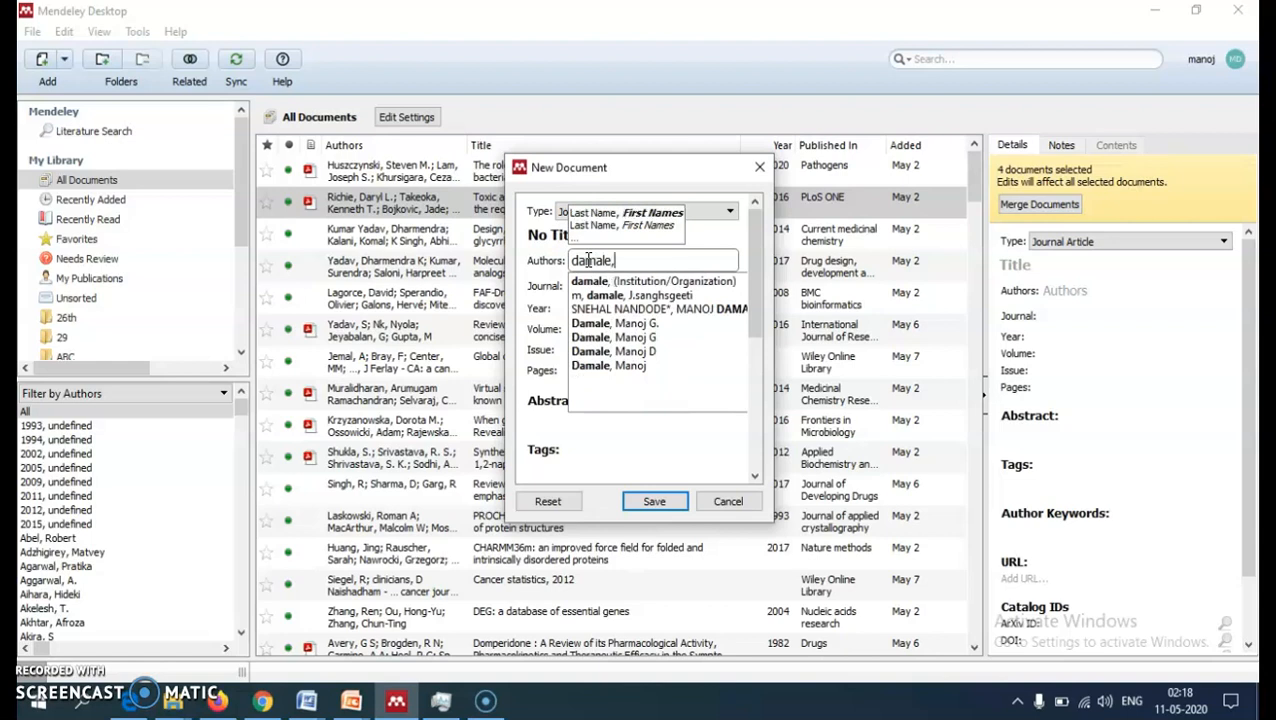
{"action": "type", "text": "manoj"}
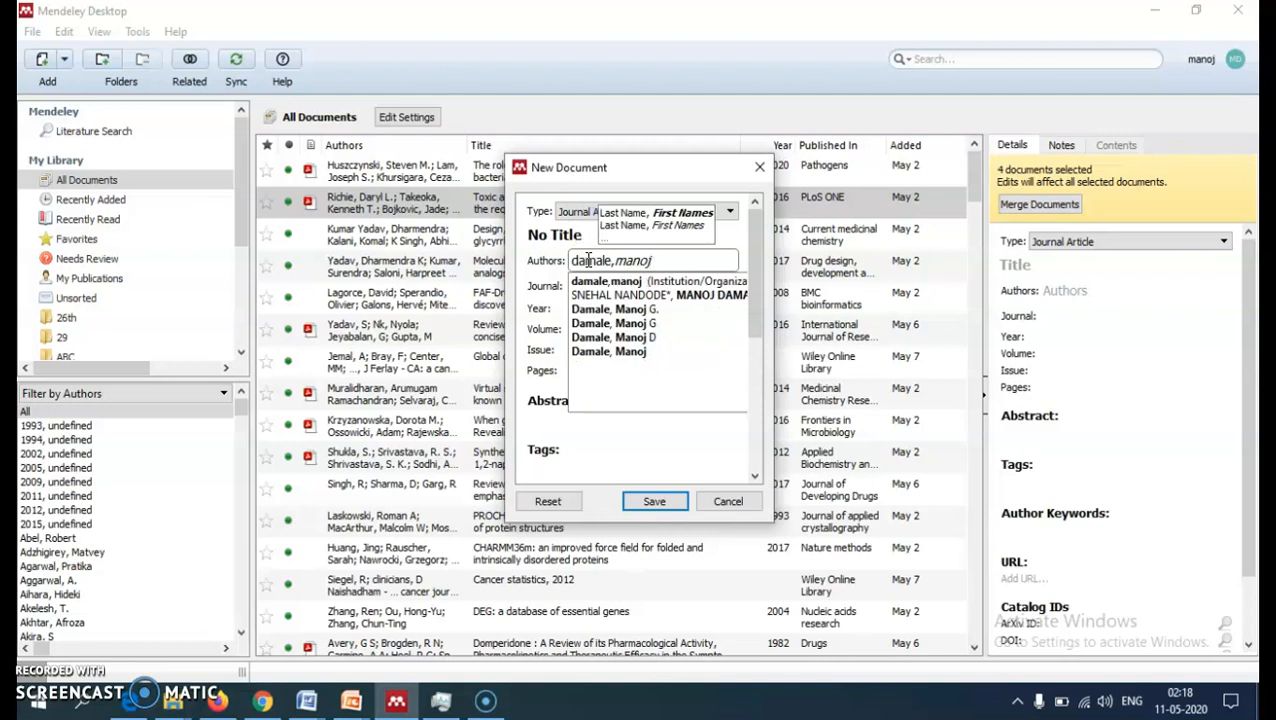
{"action": "type", "text": " G"}
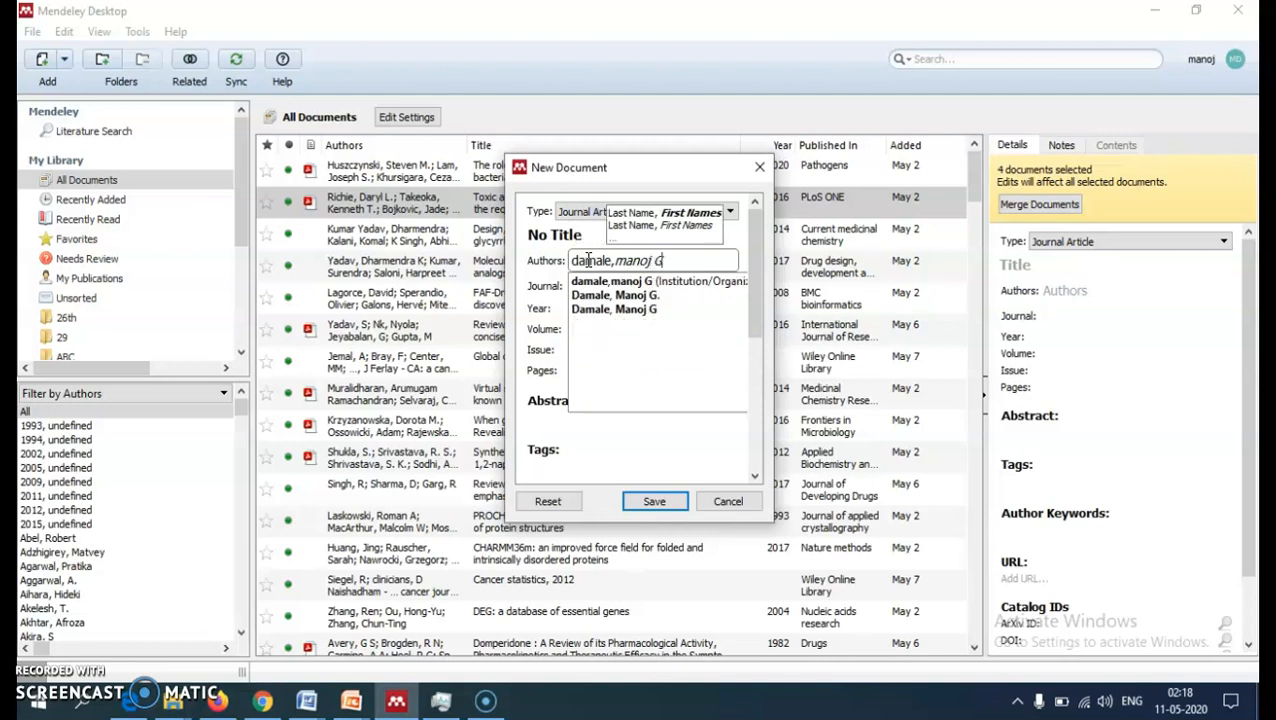
{"action": "key", "text": "Return"}
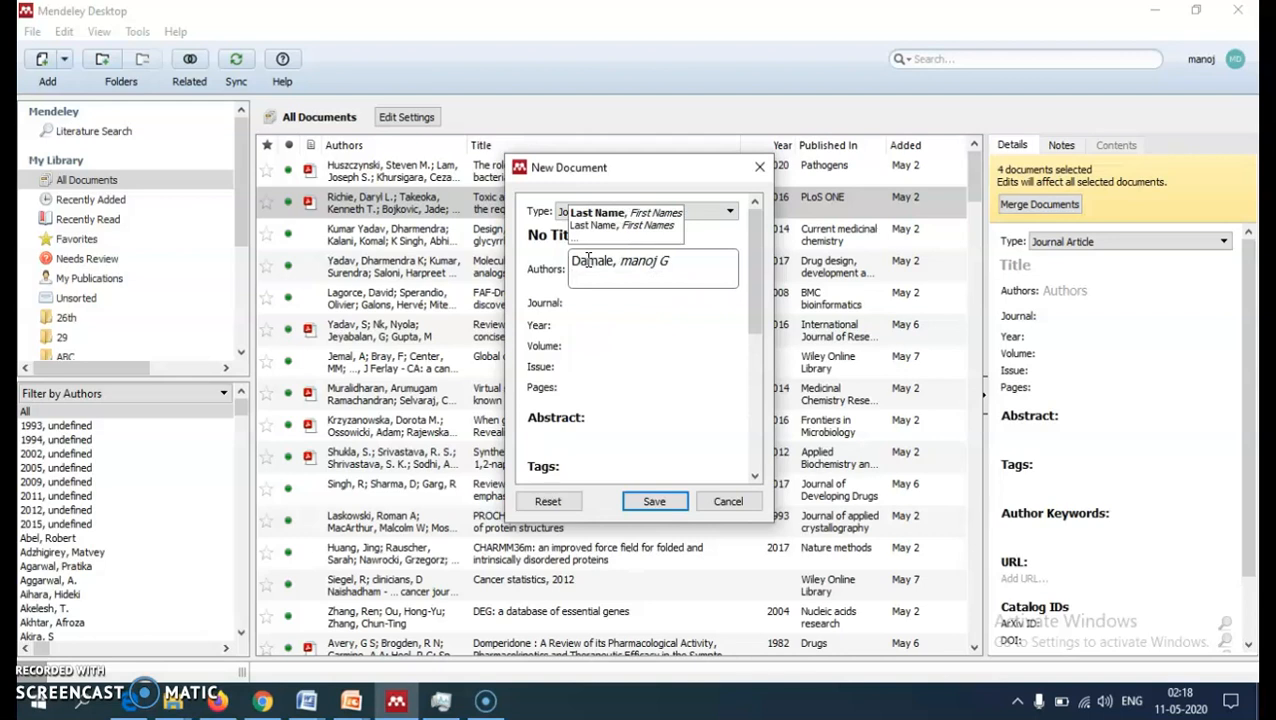
Step: Fill in the new document's journal as dfsdgdf, year 232, volume 232, issue 323 and pages 232
{"action": "left_click", "coordinate": [581, 303]}
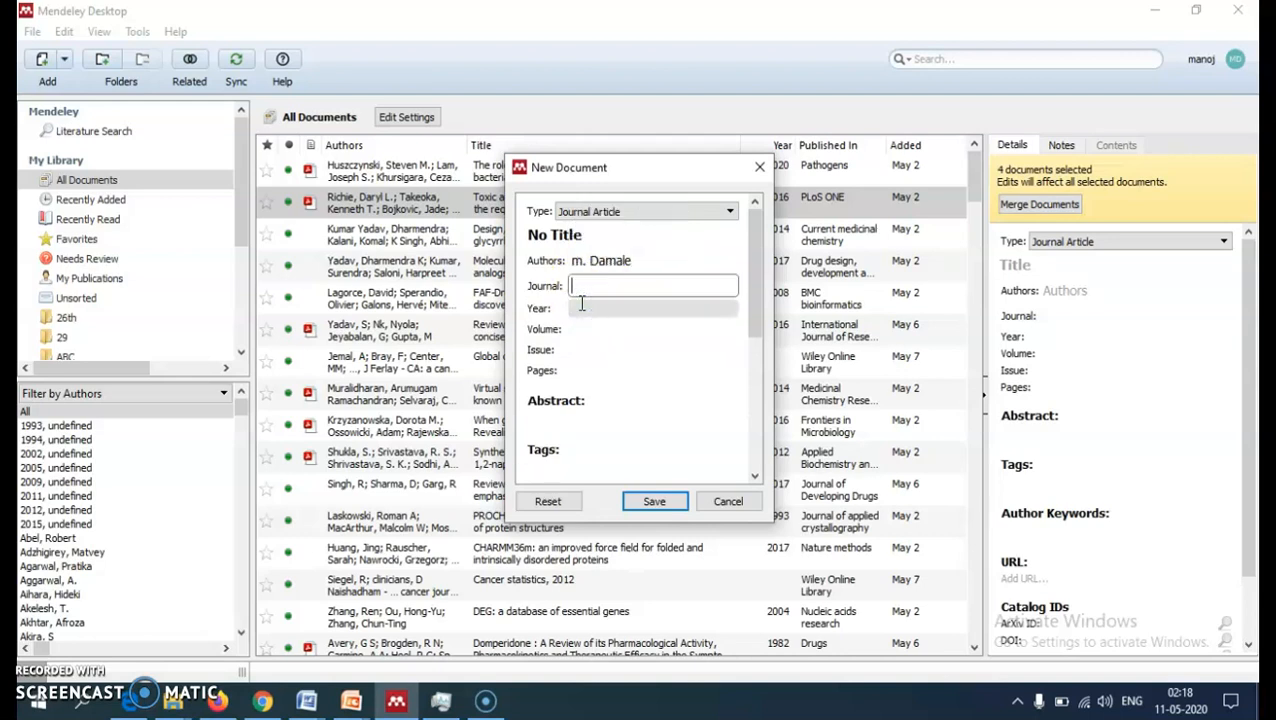
{"action": "type", "text": "dfsdgdf"}
{"action": "left_click", "coordinate": [582, 307]}
{"action": "type", "text": "232"}
{"action": "left_click", "coordinate": [578, 333]}
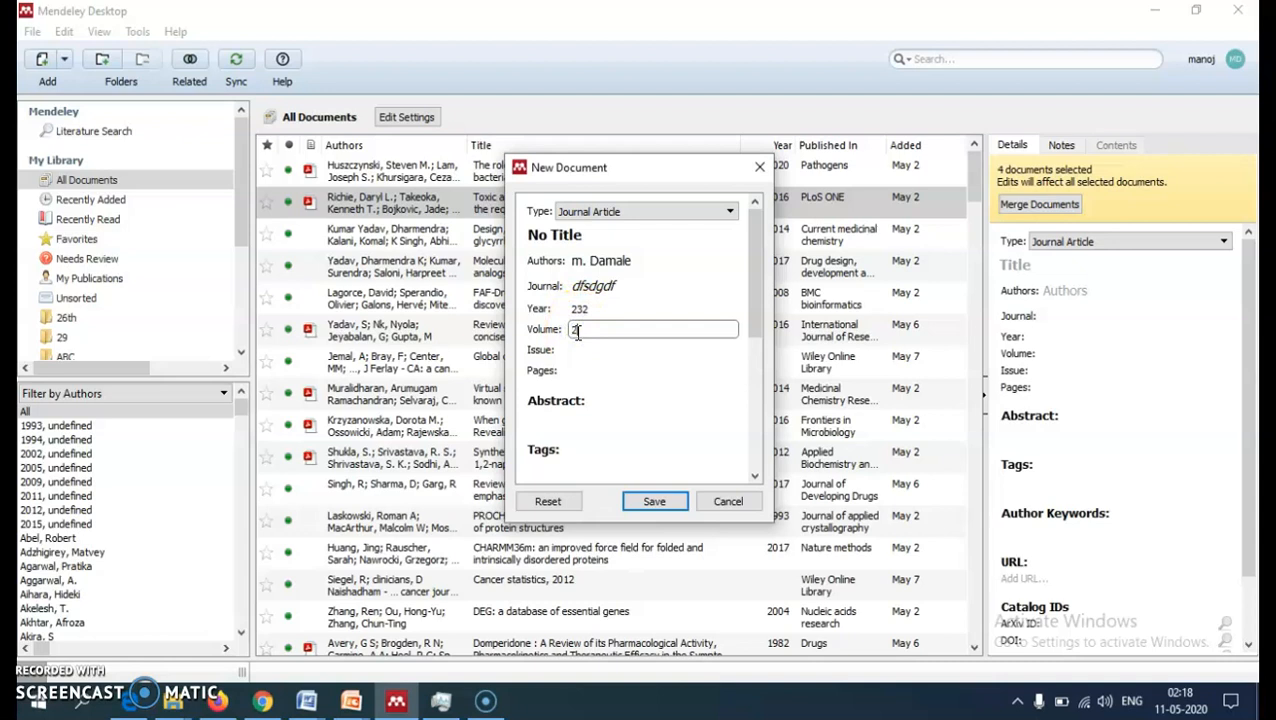
{"action": "left_click", "coordinate": [570, 350]}
{"action": "type", "text": "323"}
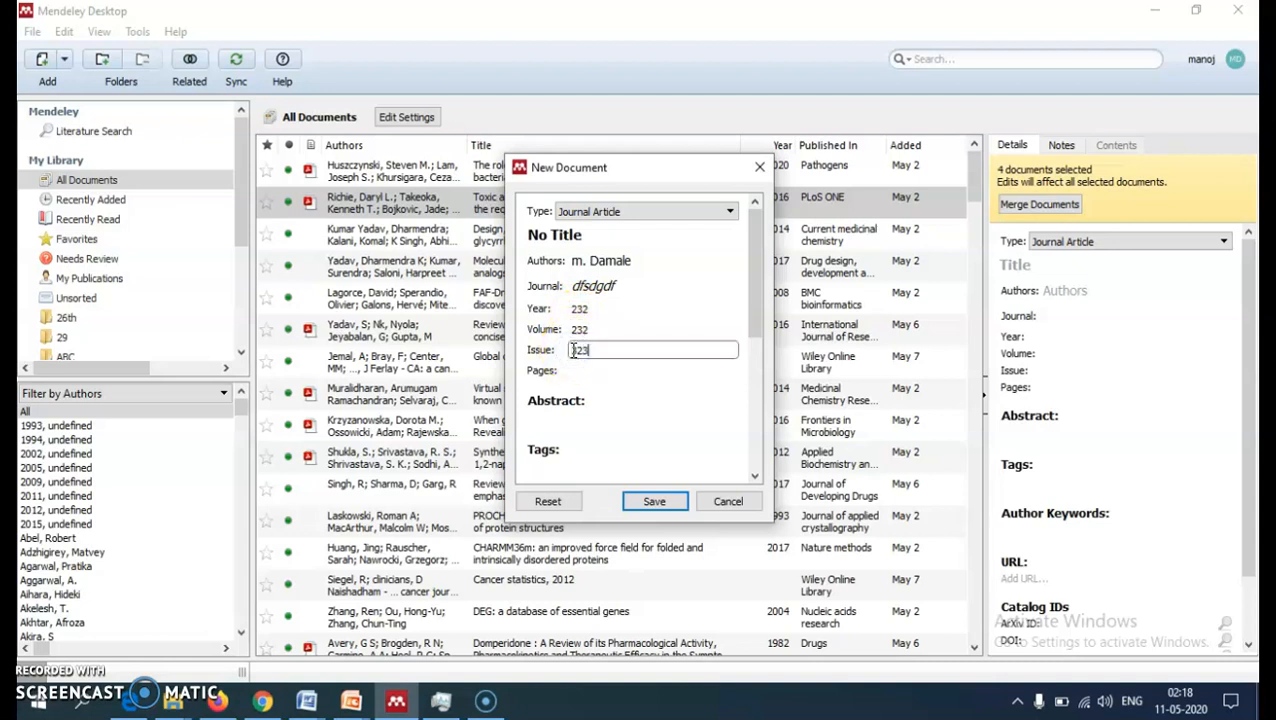
{"action": "left_click", "coordinate": [570, 371]}
{"action": "type", "text": "232"}
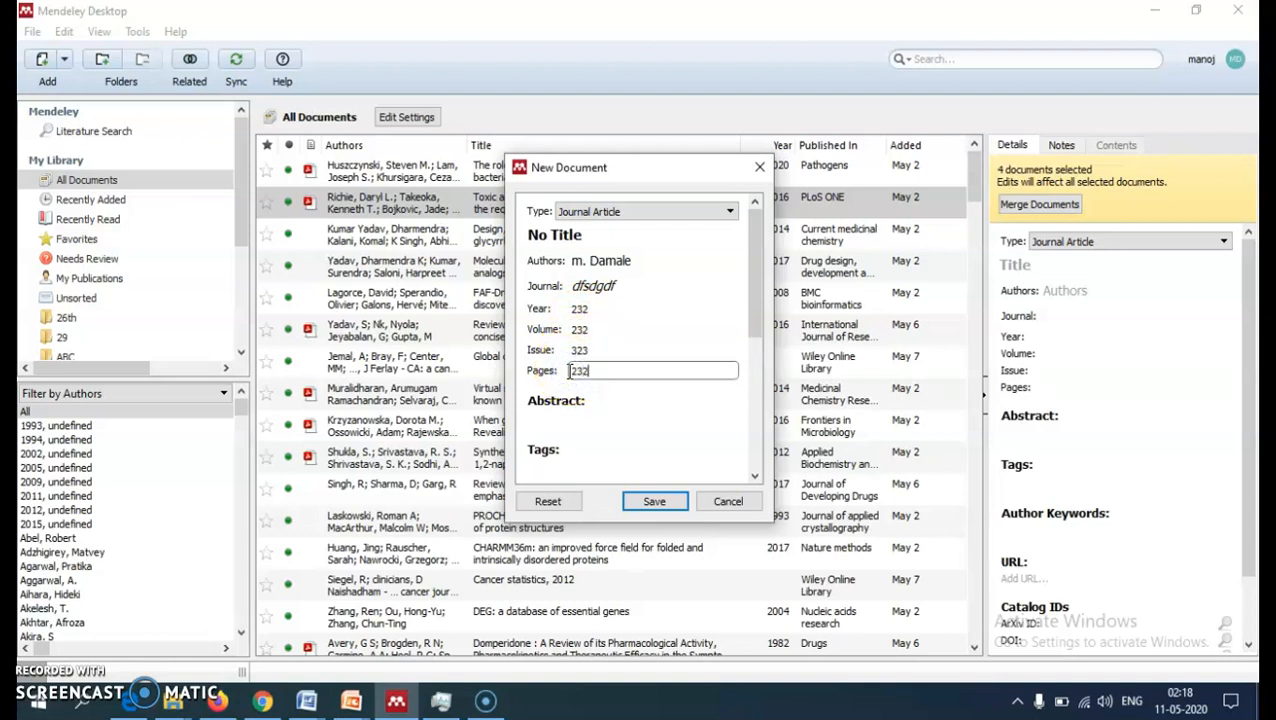
Step: Review the remaining fields from Abstract to Other Settings without filling them in, and save the manual entry to the library
{"action": "left_click", "coordinate": [607, 404]}
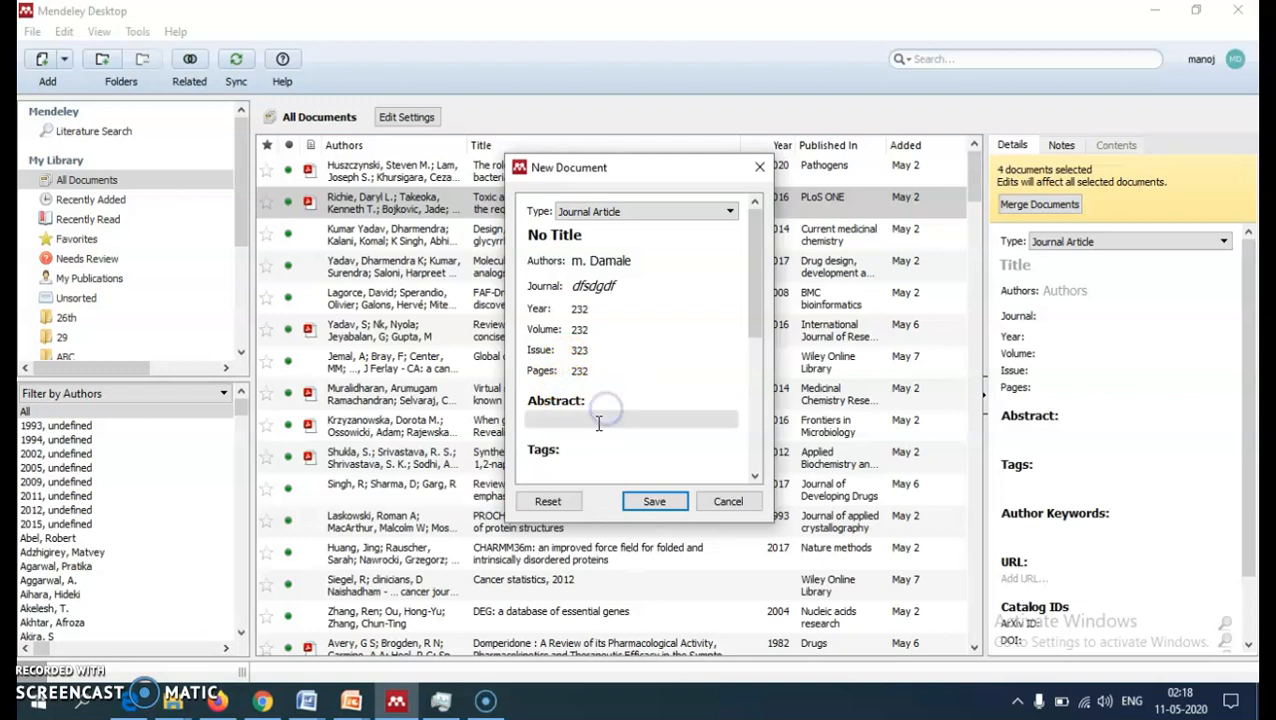
{"action": "scroll", "coordinate": [598, 424], "scroll_direction": "down", "scroll_amount": 2}
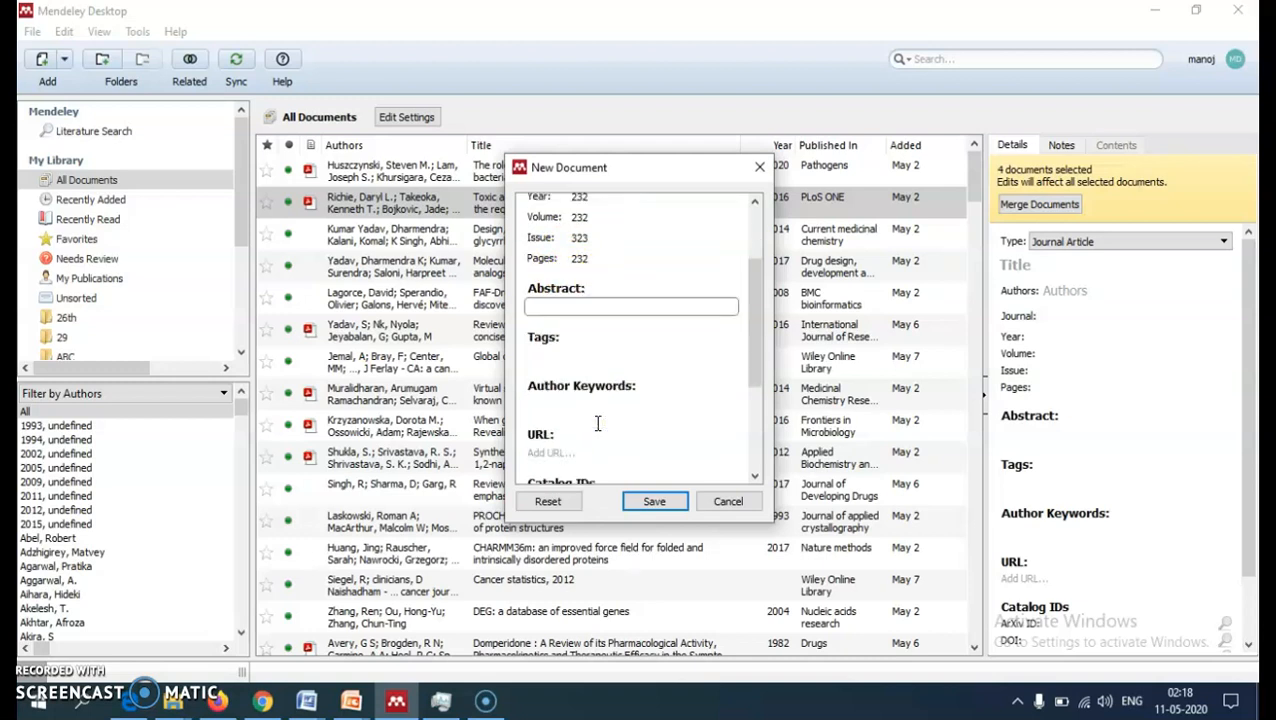
{"action": "scroll", "coordinate": [600, 390], "scroll_direction": "down", "scroll_amount": 3}
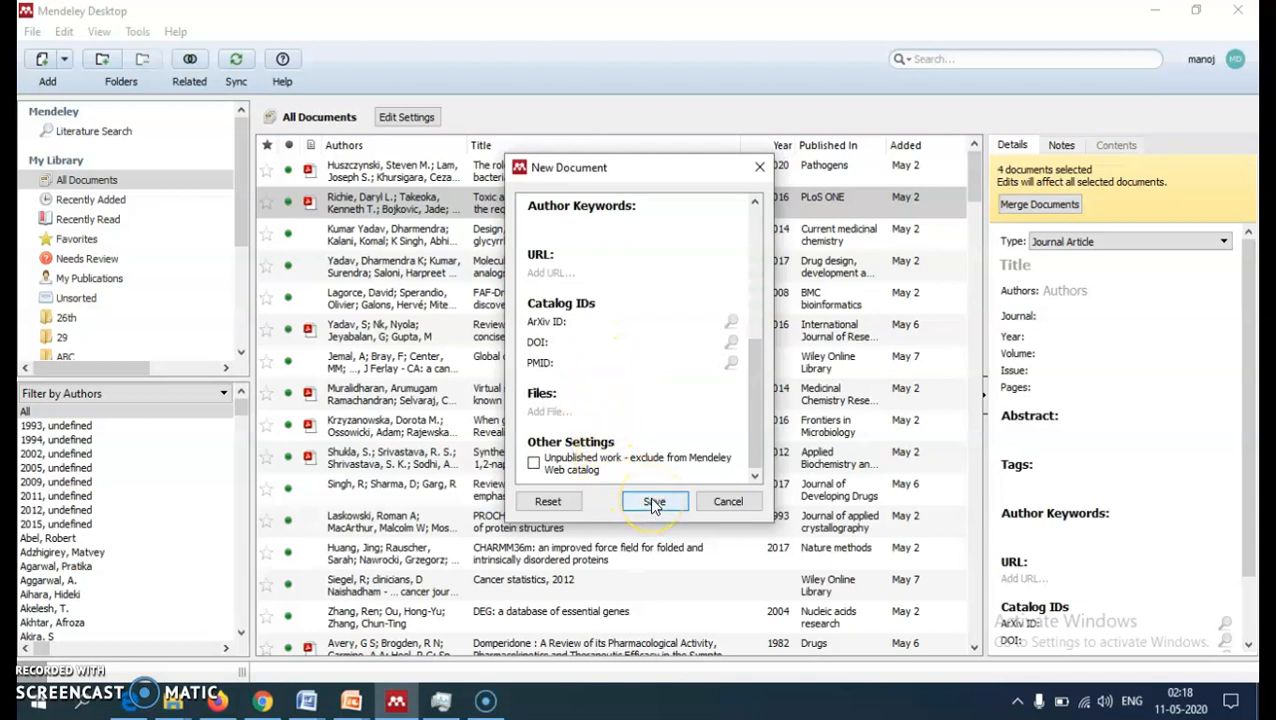
{"action": "left_click", "coordinate": [653, 503]}
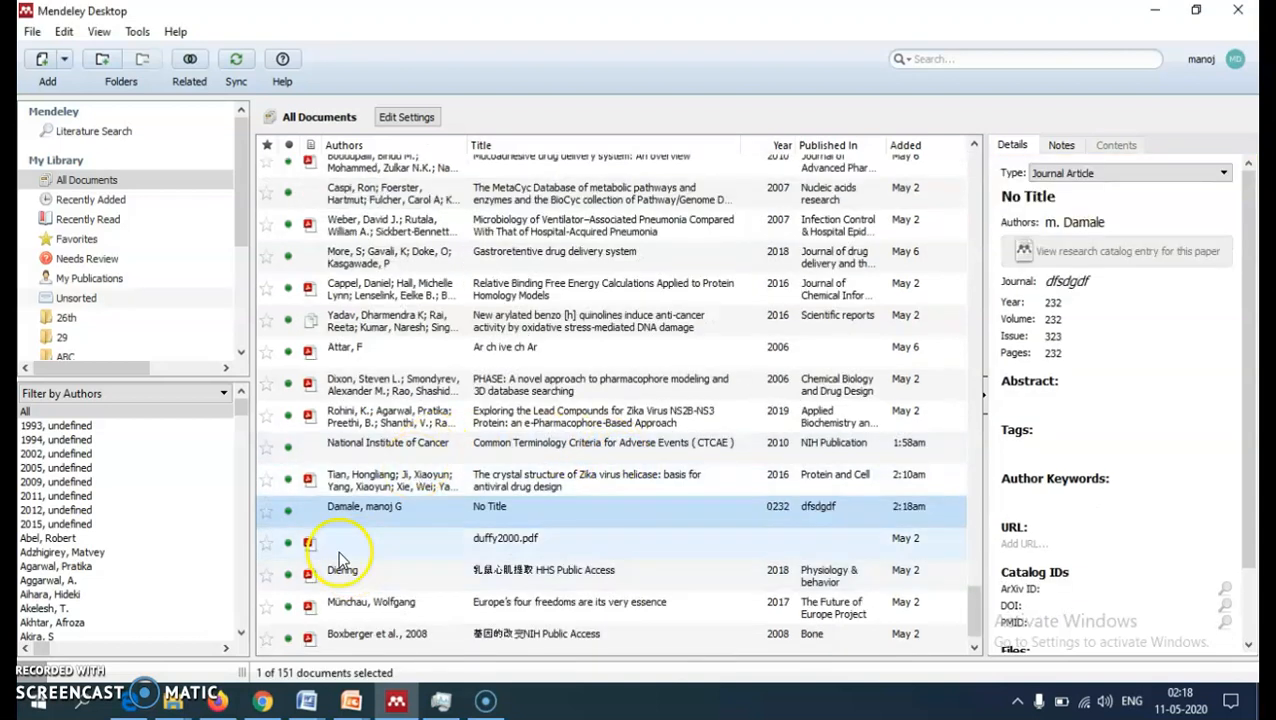